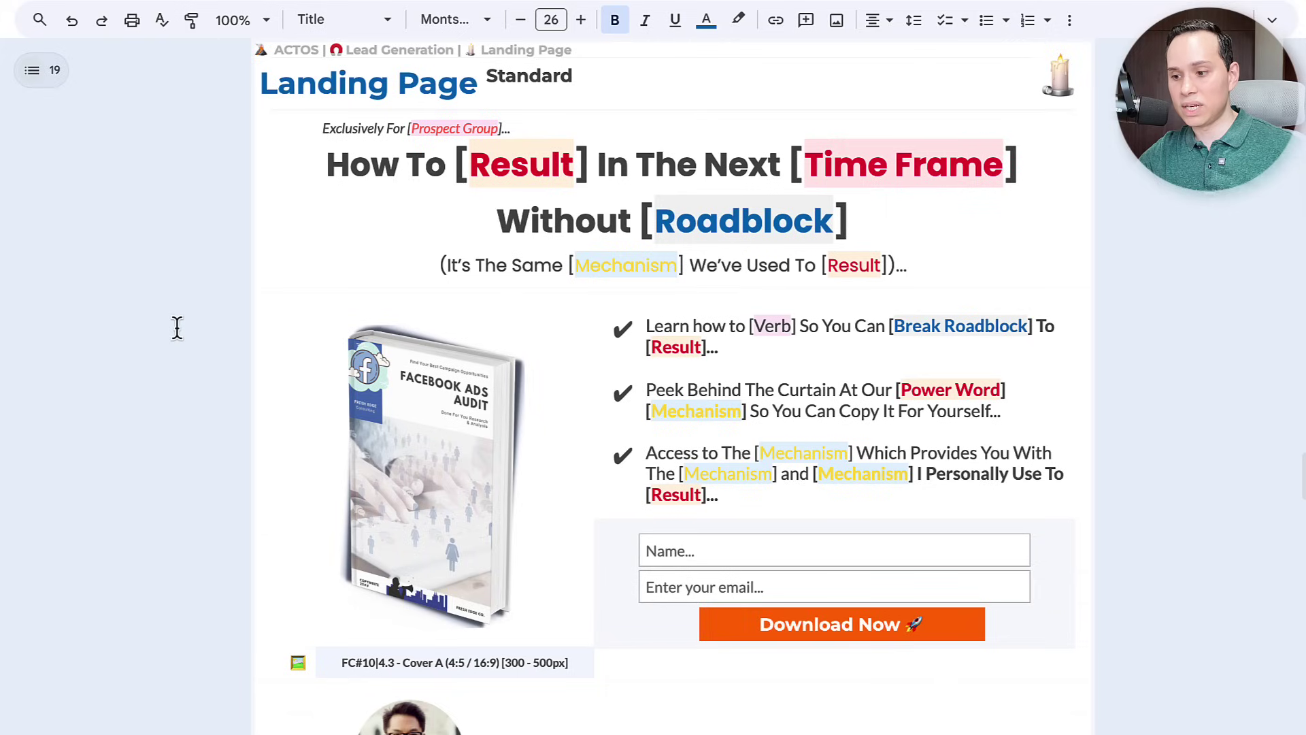
Step: Review the prepared "Landing Page Using The AIDA Framework (Lite)" prompt in ChatGPT and submit it
scroll(177, 327, "up", 1)
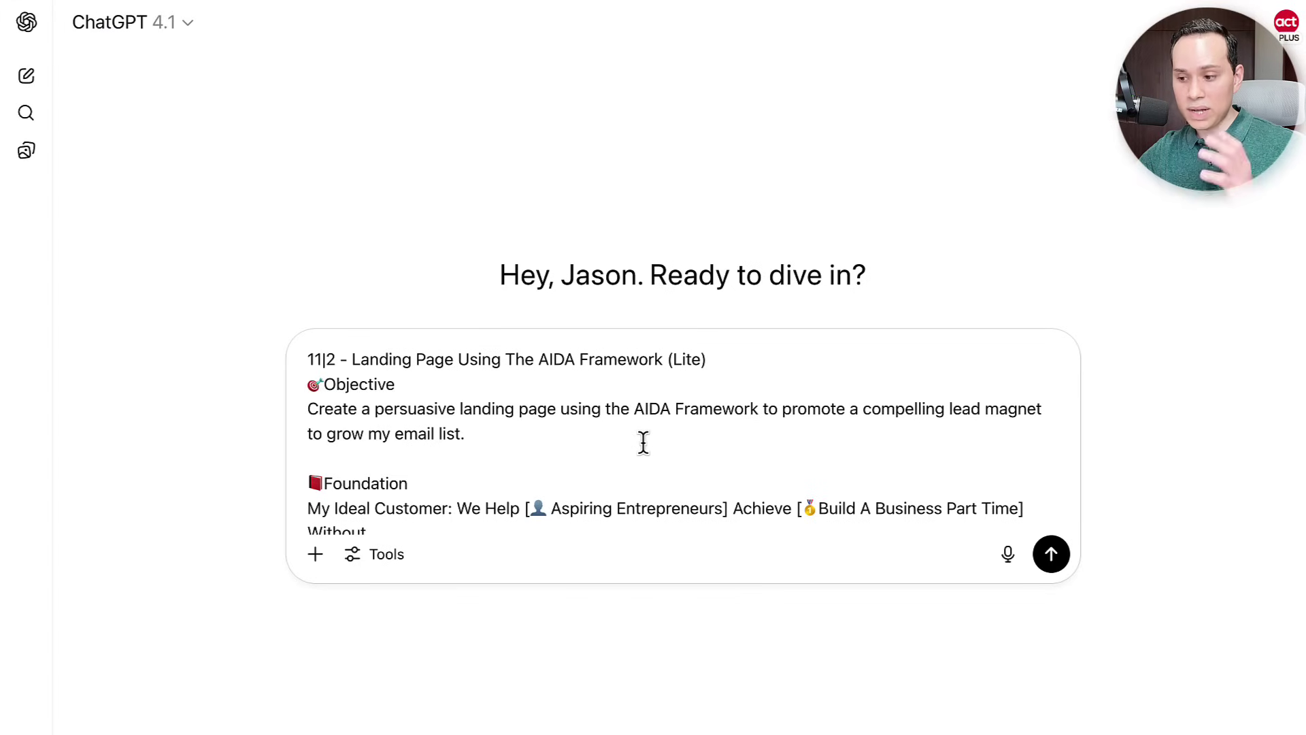
scroll(643, 442, "down", 1)
scroll(643, 442, "up", 2)
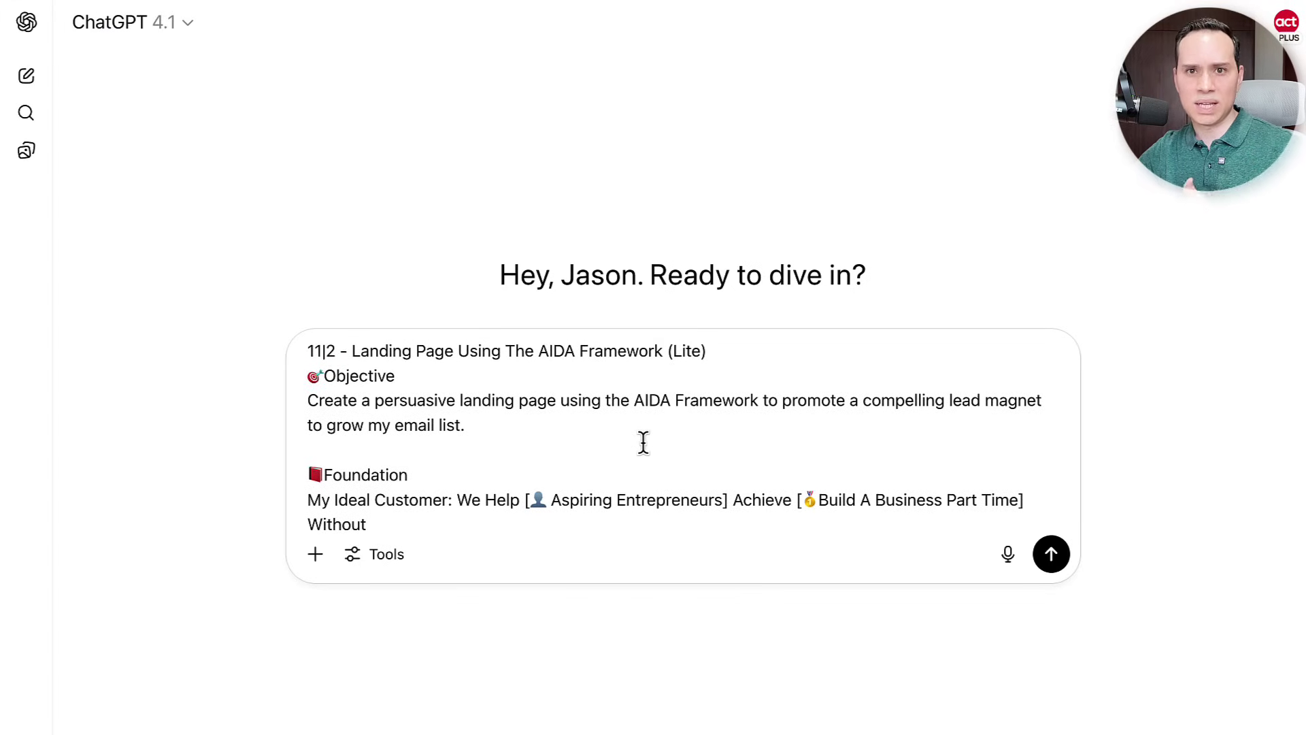
scroll(643, 442, "down", 8)
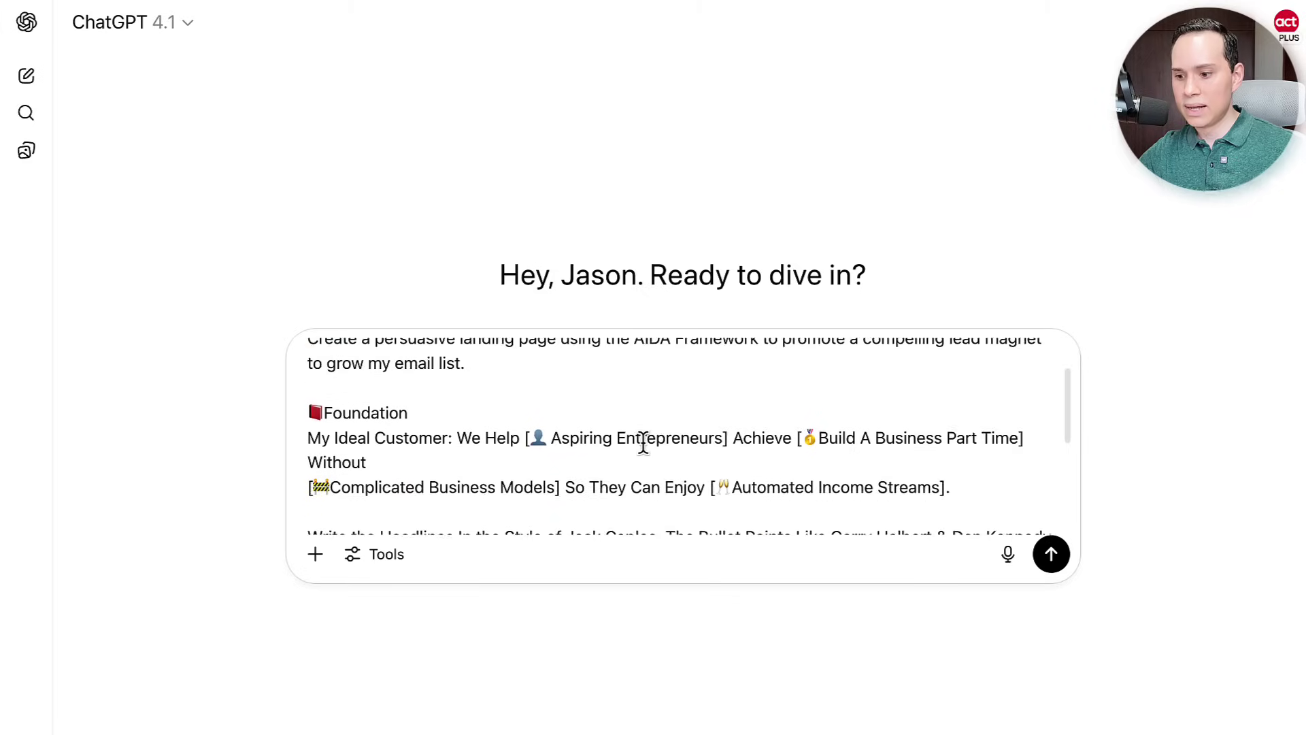
scroll(643, 442, "down", 2)
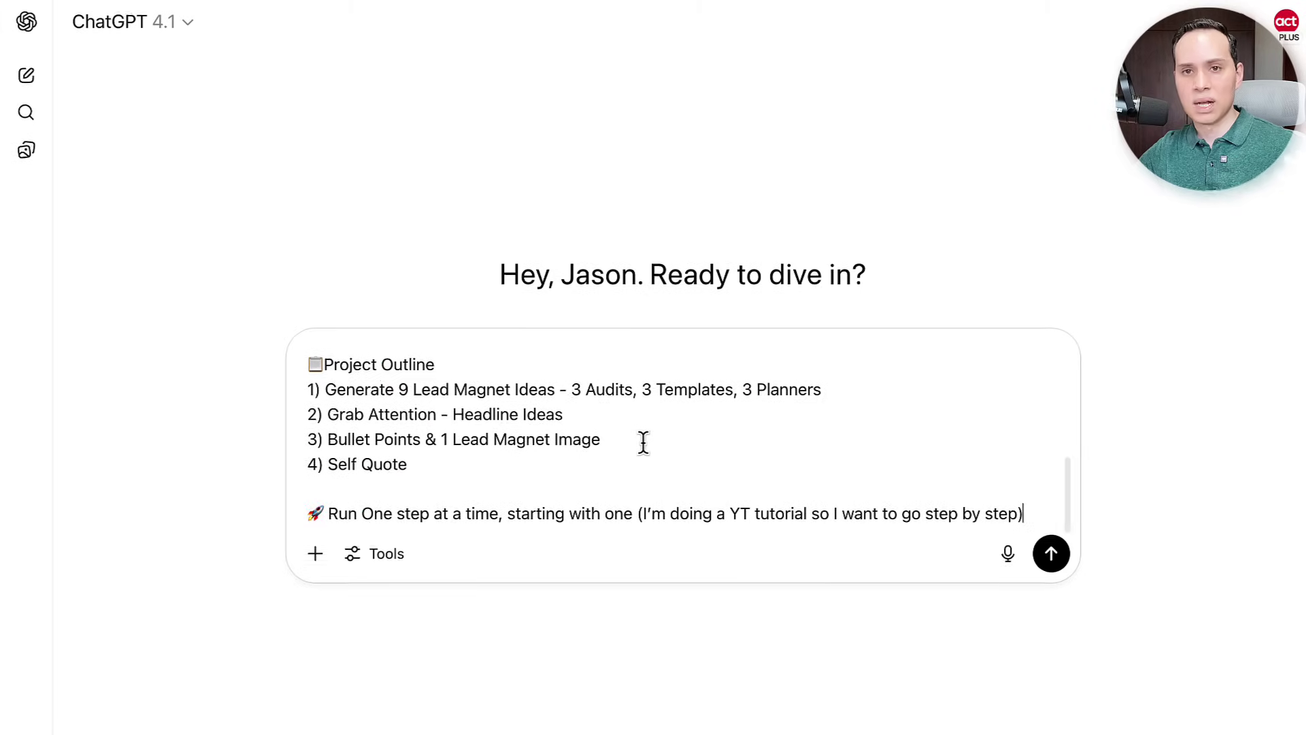
scroll(643, 442, "up", 10)
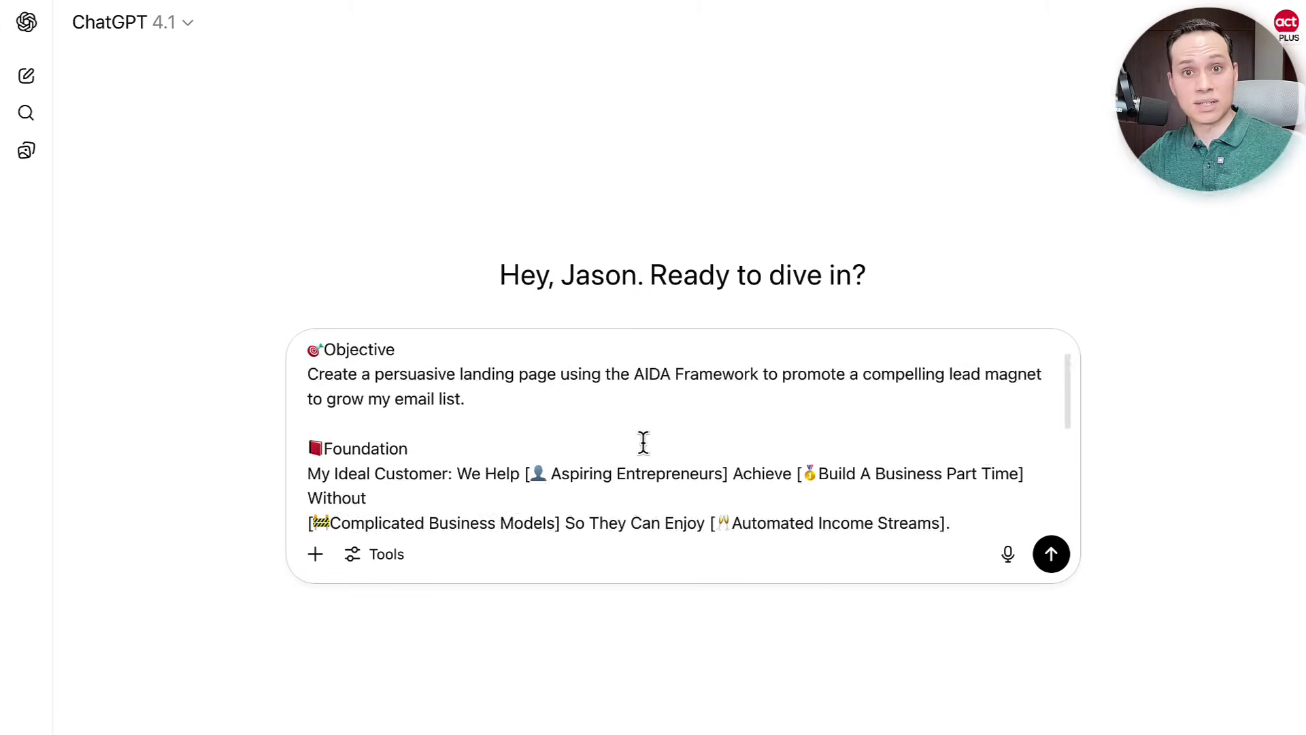
scroll(781, 439, "down", 4)
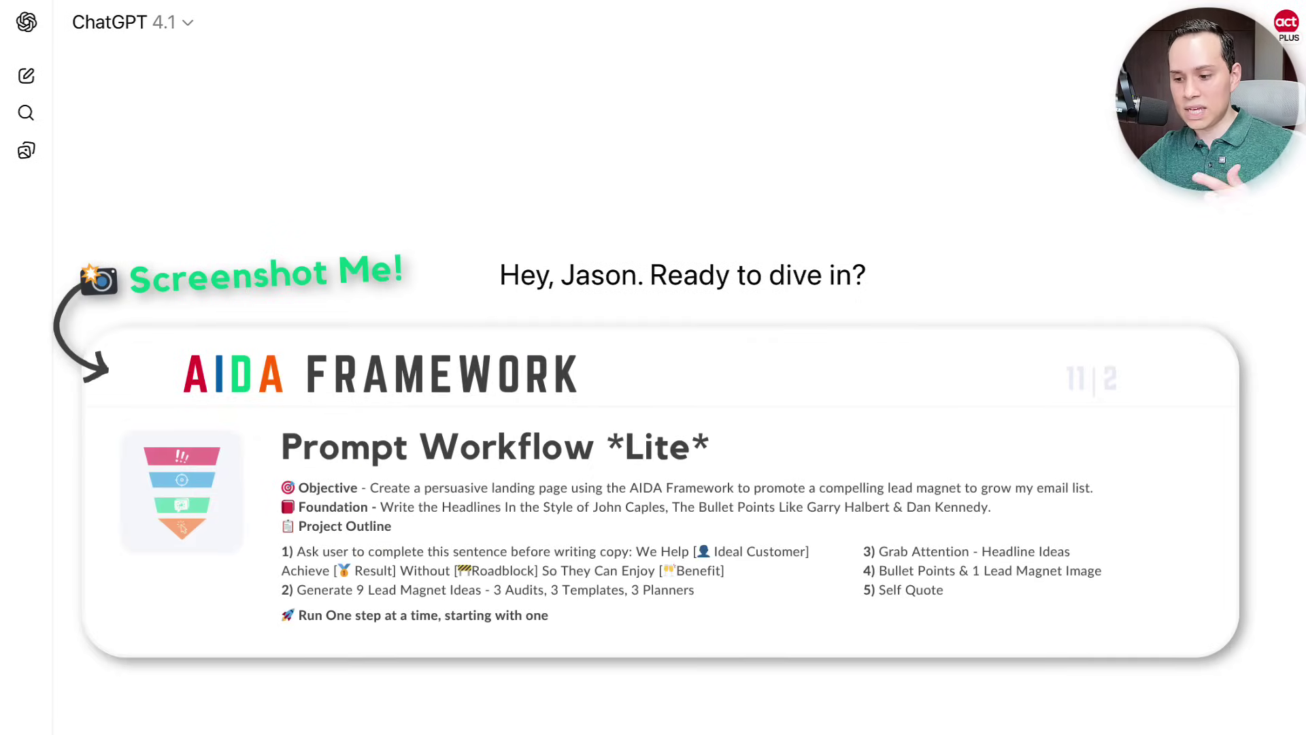
key("Return")
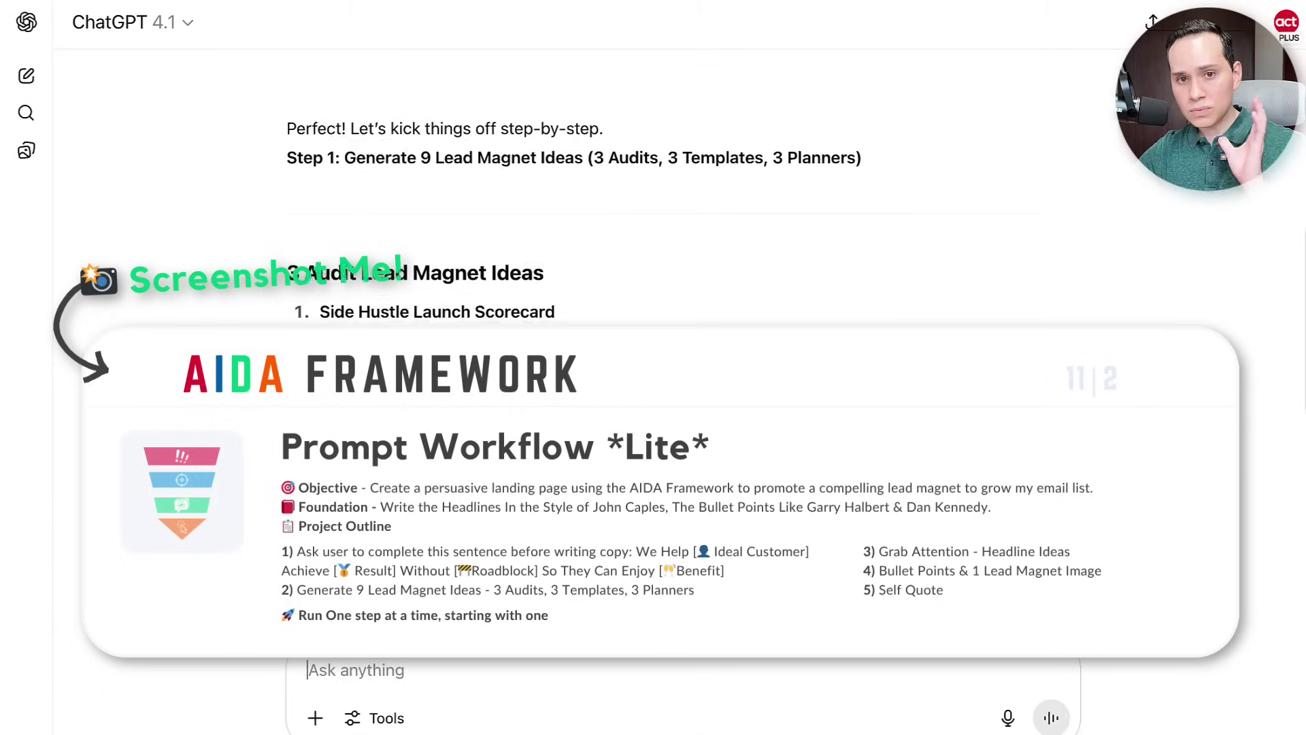
Step: Read through the audit, template and planner lead magnet ideas, including the 90-Day Automated Income Roadmap
scroll(741, 349, "down", 1)
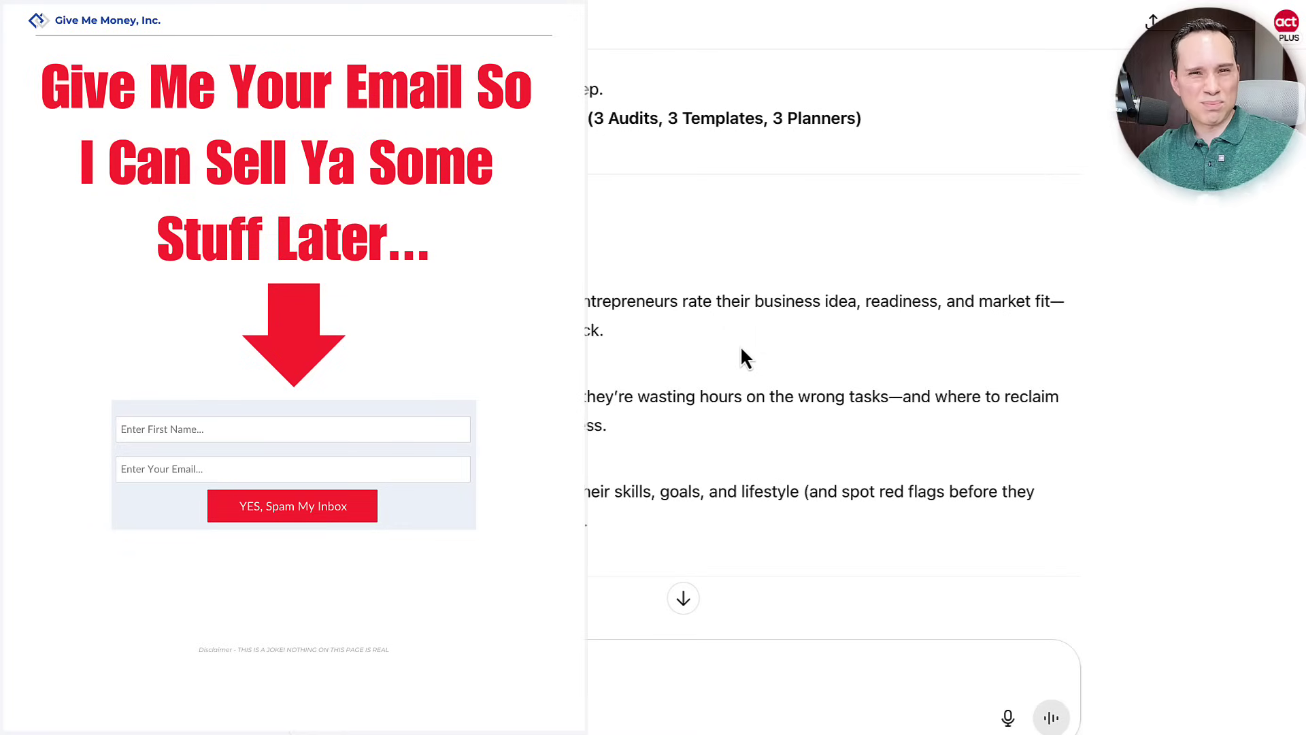
scroll(740, 345, "down", 1)
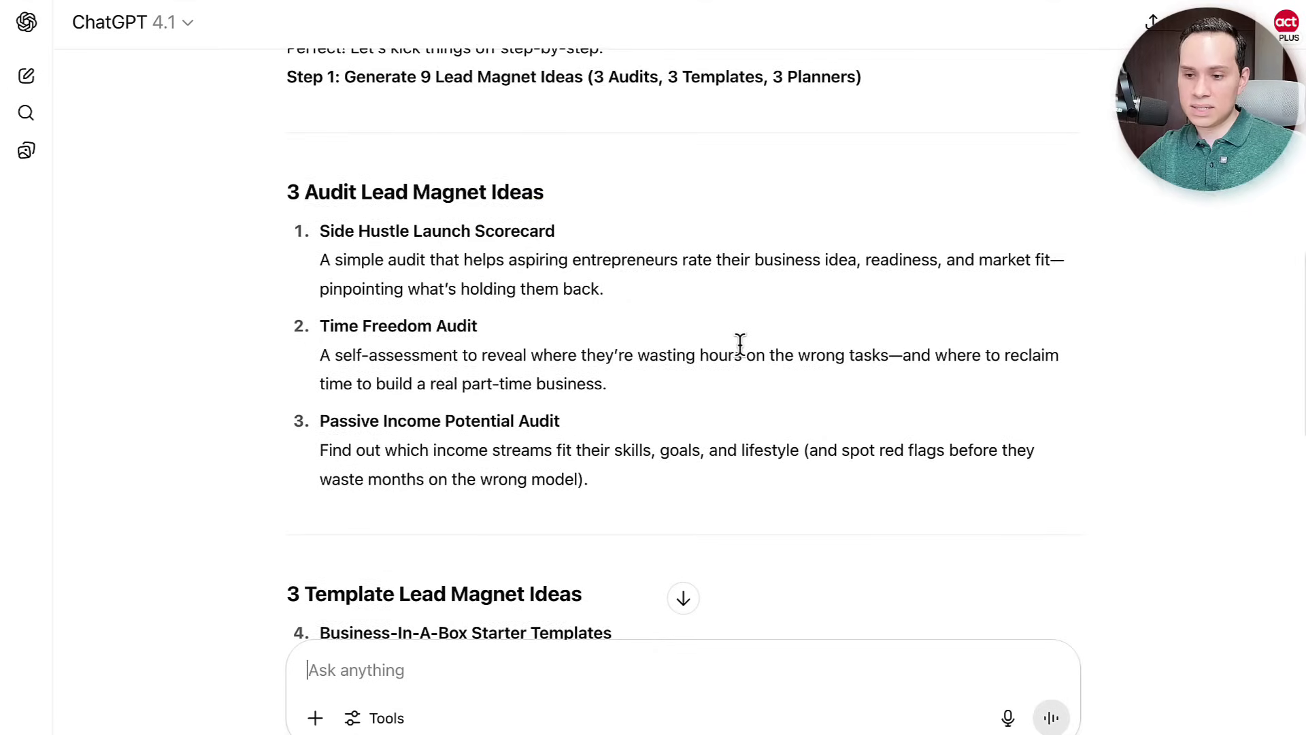
scroll(740, 345, "down", 2)
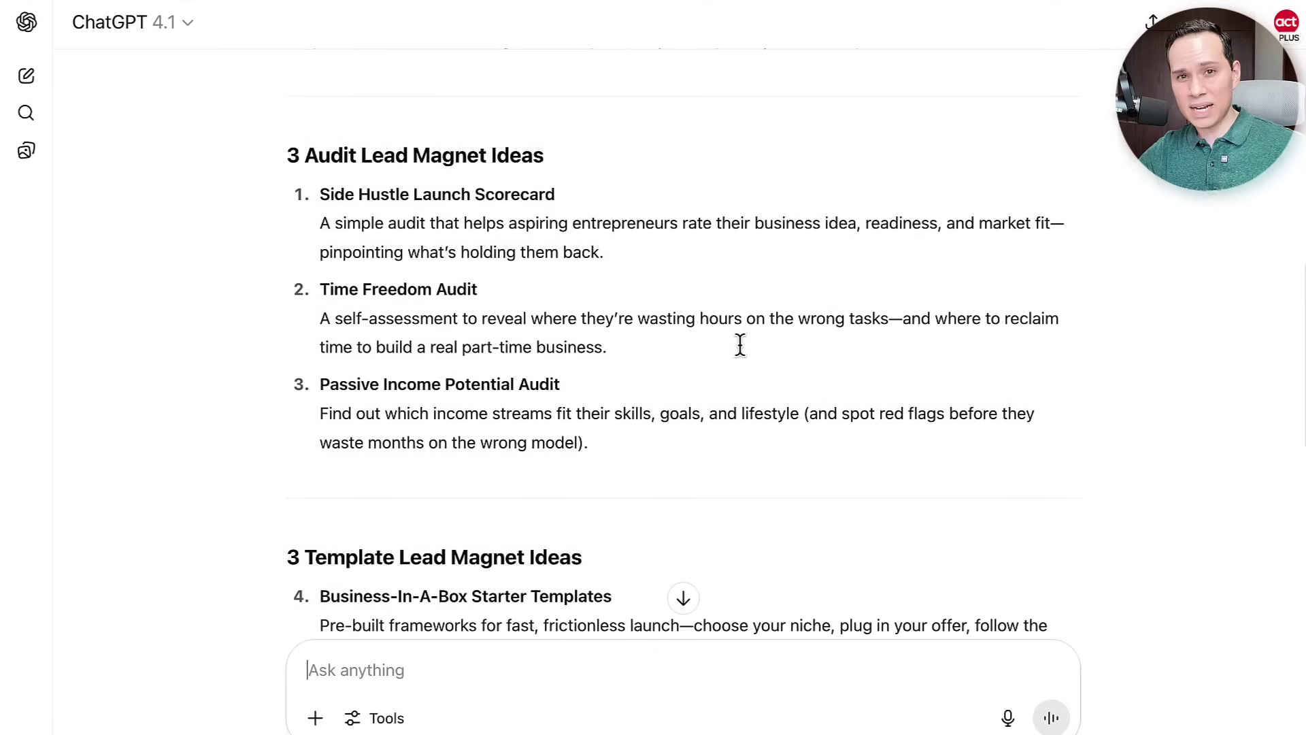
scroll(740, 345, "down", 1)
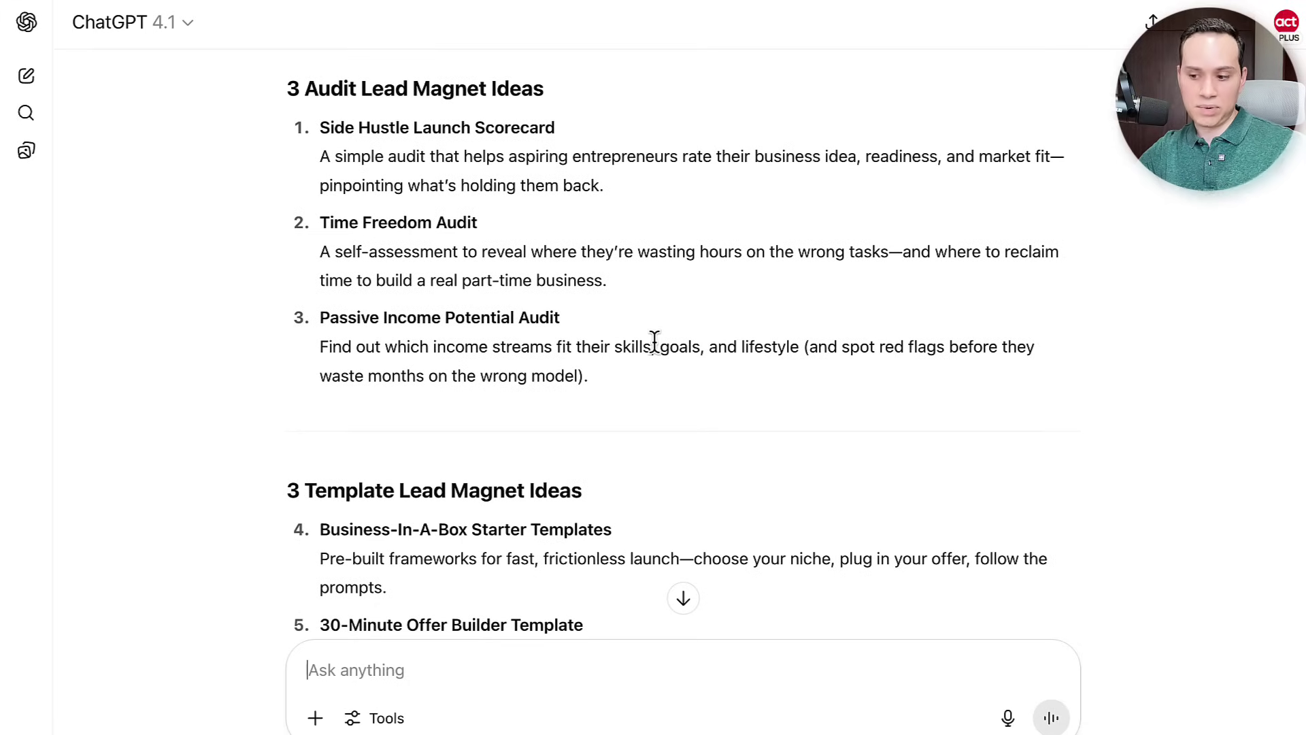
scroll(654, 341, "down", 5)
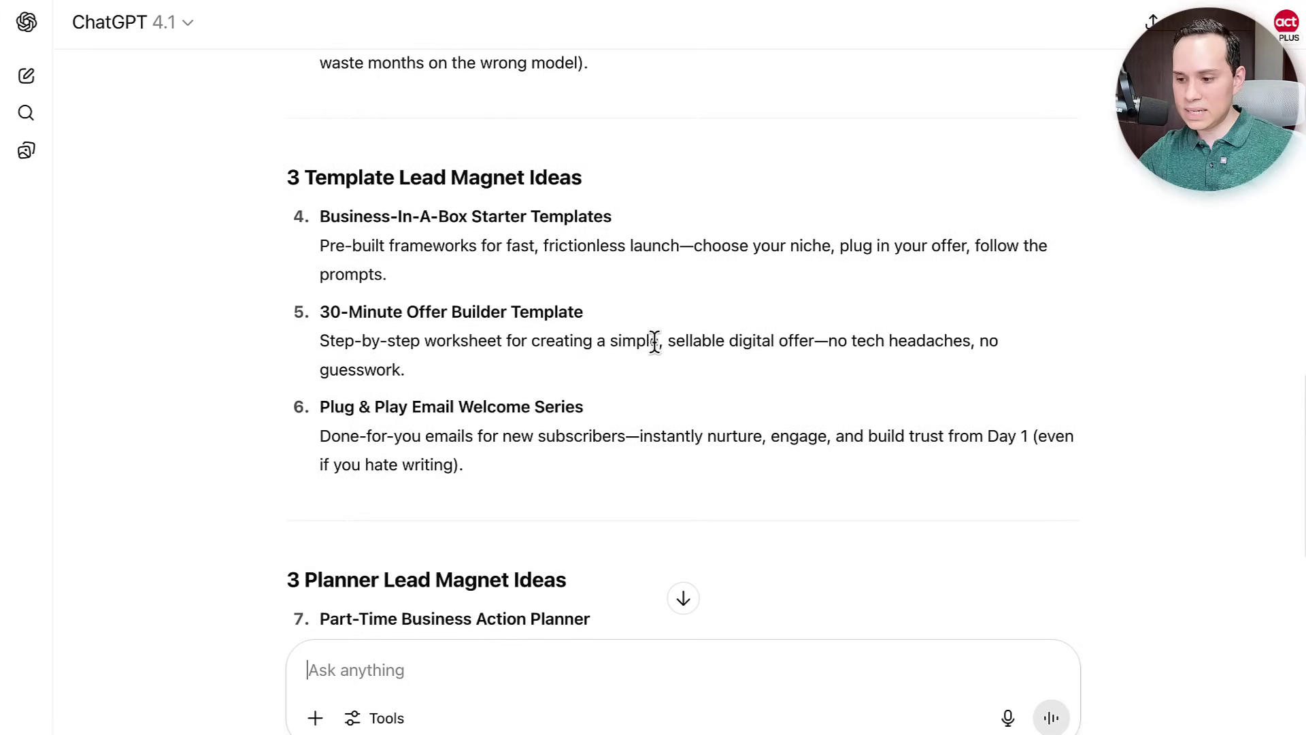
scroll(654, 340, "down", 5)
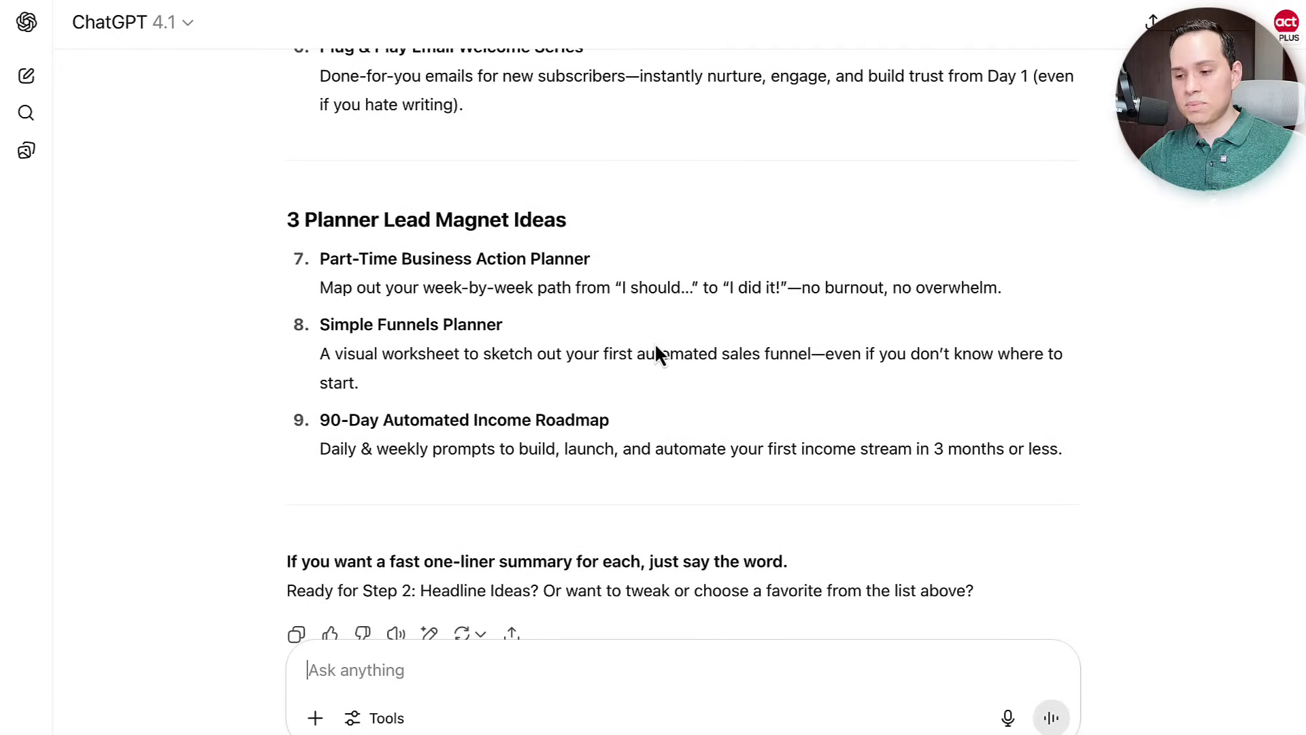
scroll(656, 347, "up", 7)
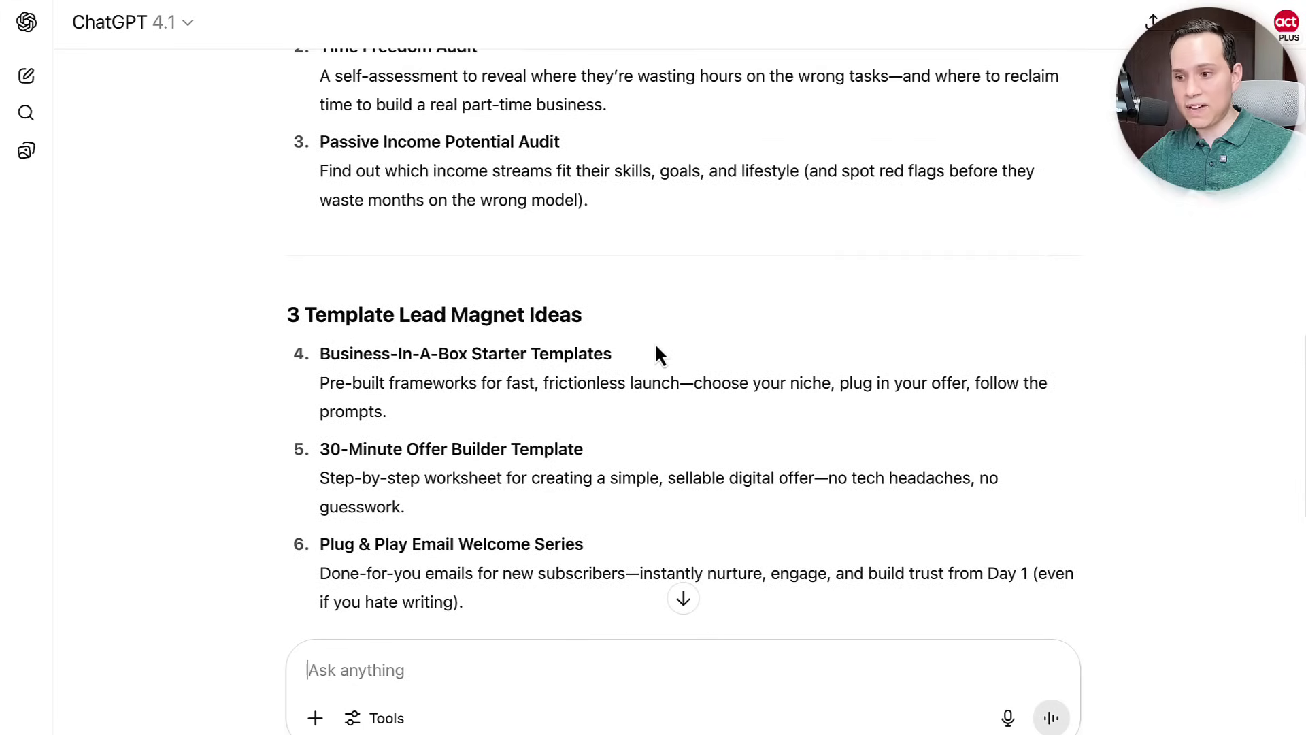
scroll(656, 348, "up", 3)
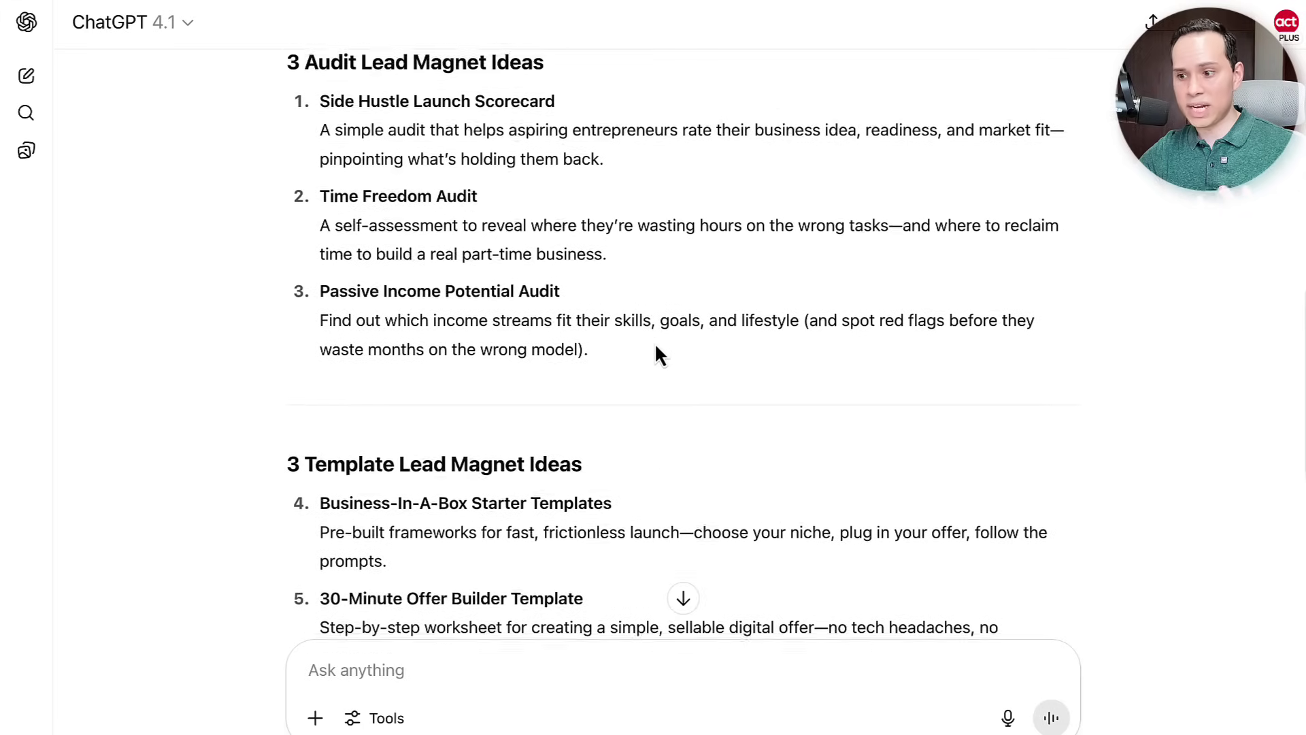
scroll(656, 349, "down", 1)
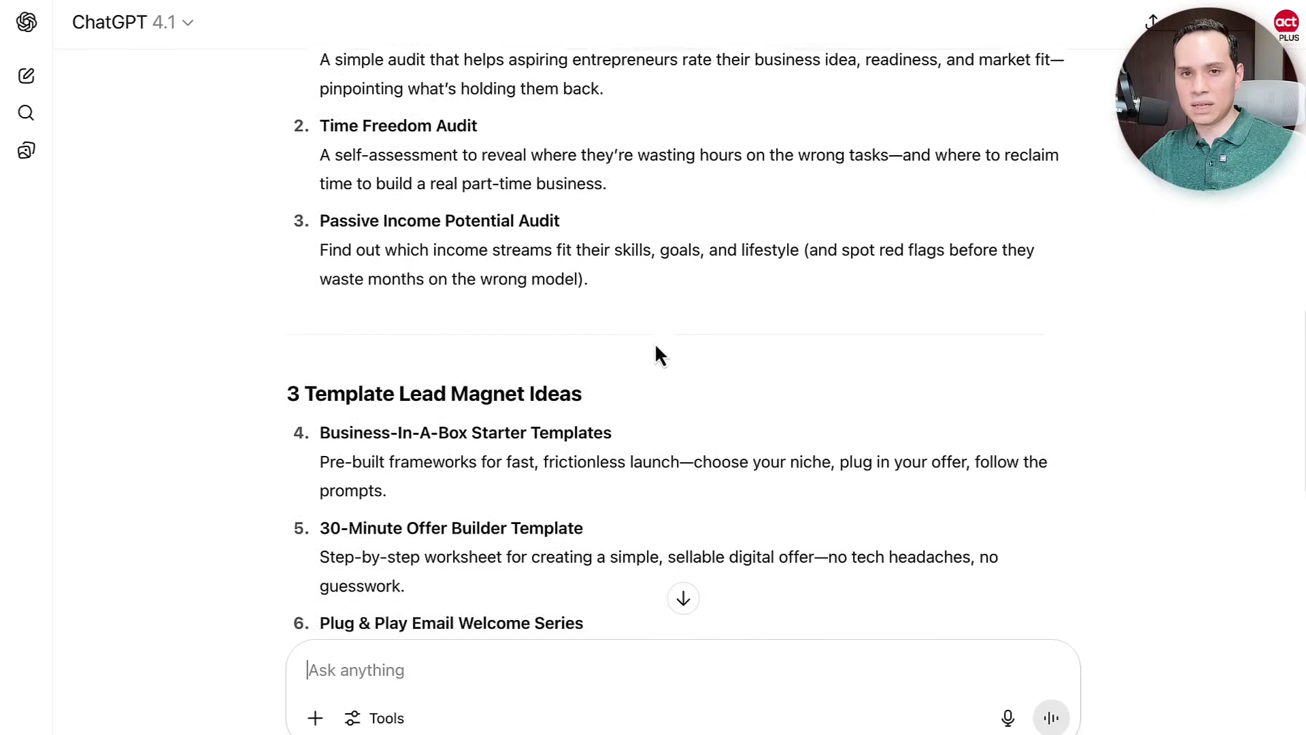
scroll(656, 354, "down", 1)
scroll(656, 354, "down", 4)
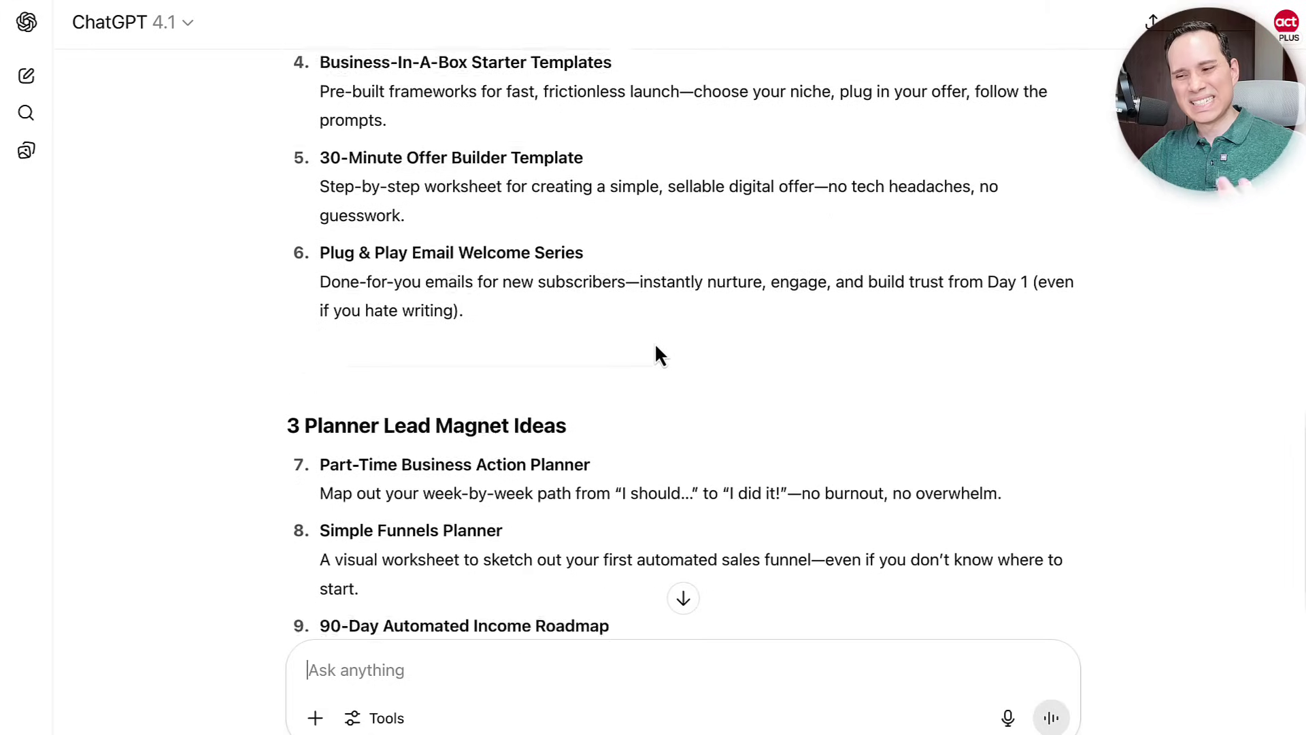
scroll(656, 354, "down", 2)
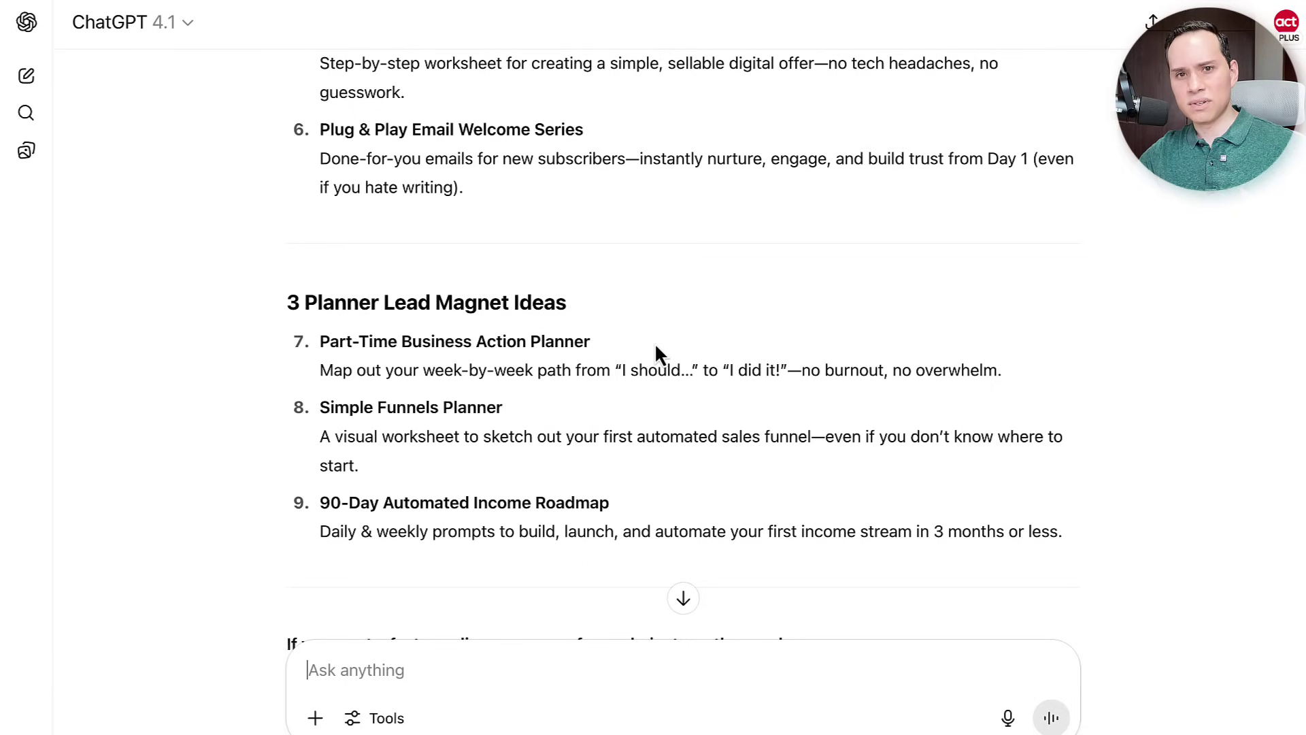
scroll(656, 354, "down", 3)
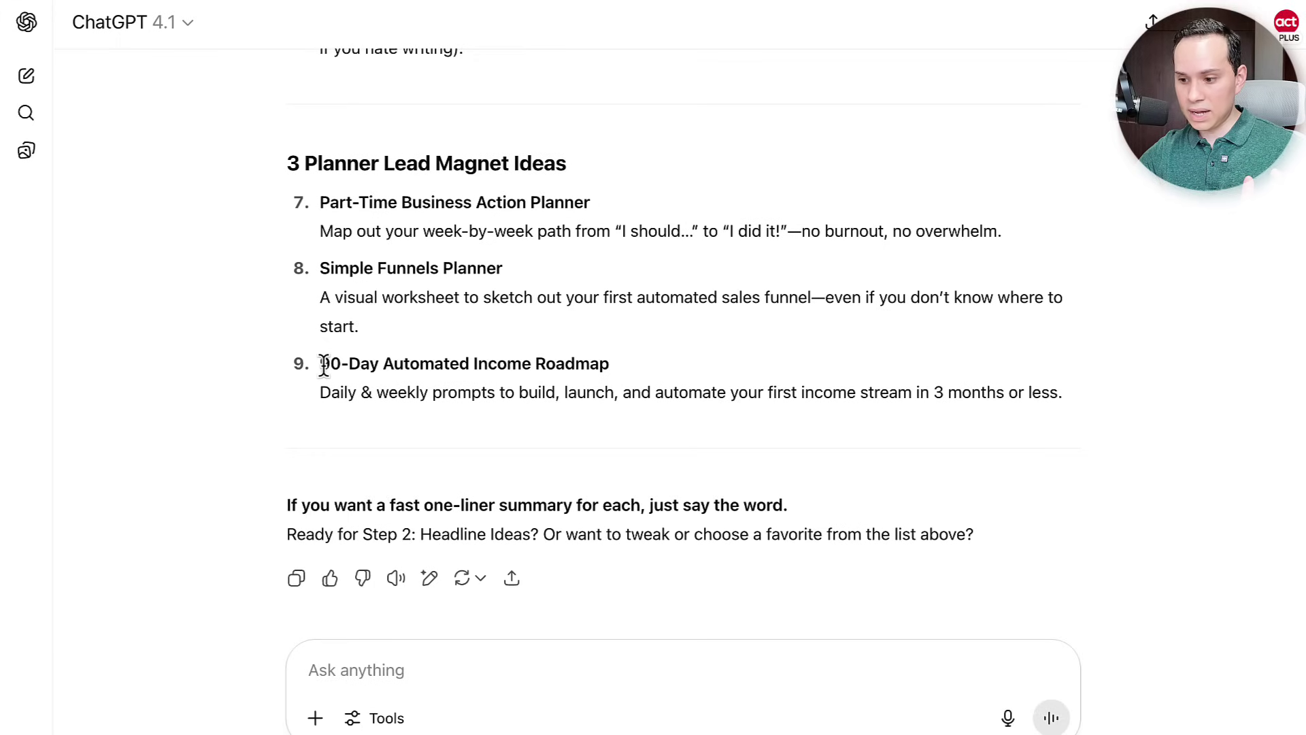
left_click_drag(320, 365, 790, 367)
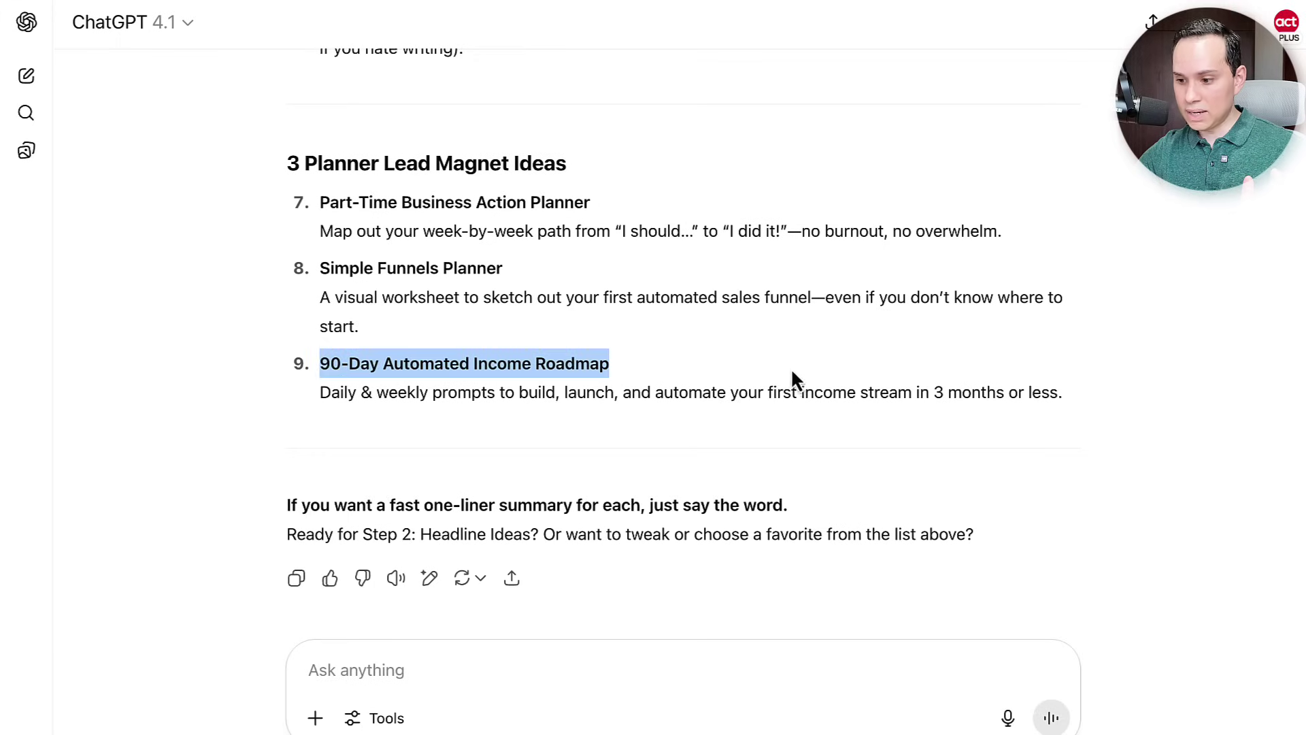
left_click(611, 379)
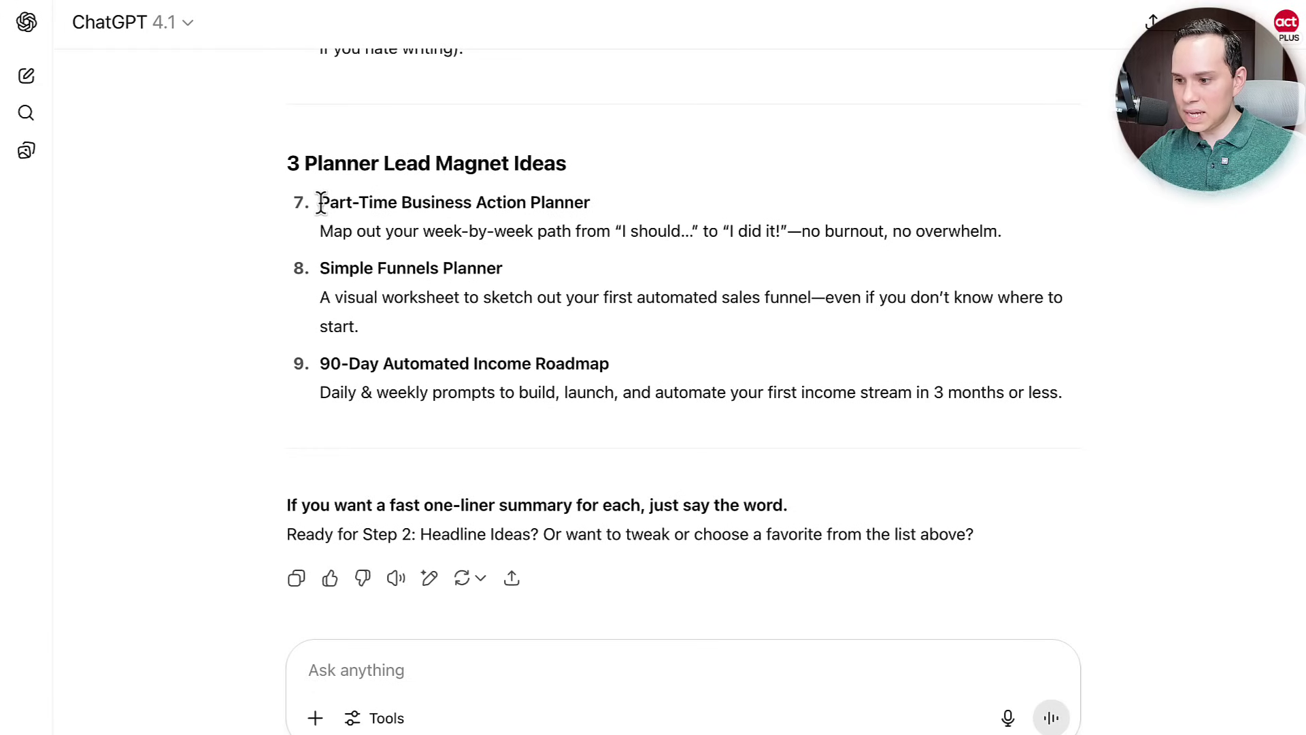
Step: Submit the Grab Attention prompt with the copied Part-Time Business Action Planner idea, requesting 10 "How To" headline options with 12–15-word sub-headlines
left_click_drag(318, 202, 1187, 261)
left_click_drag(1088, 250, 1063, 248)
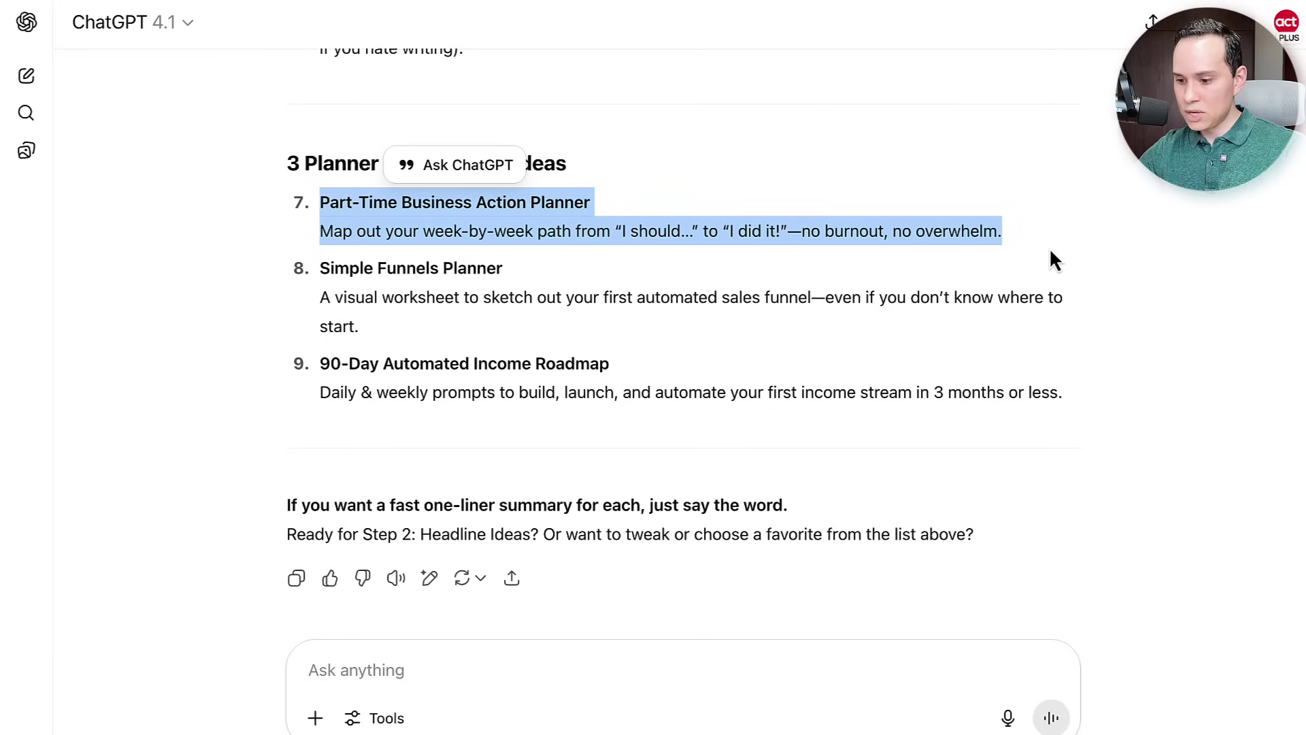
left_click(504, 676)
key("ctrl+v")
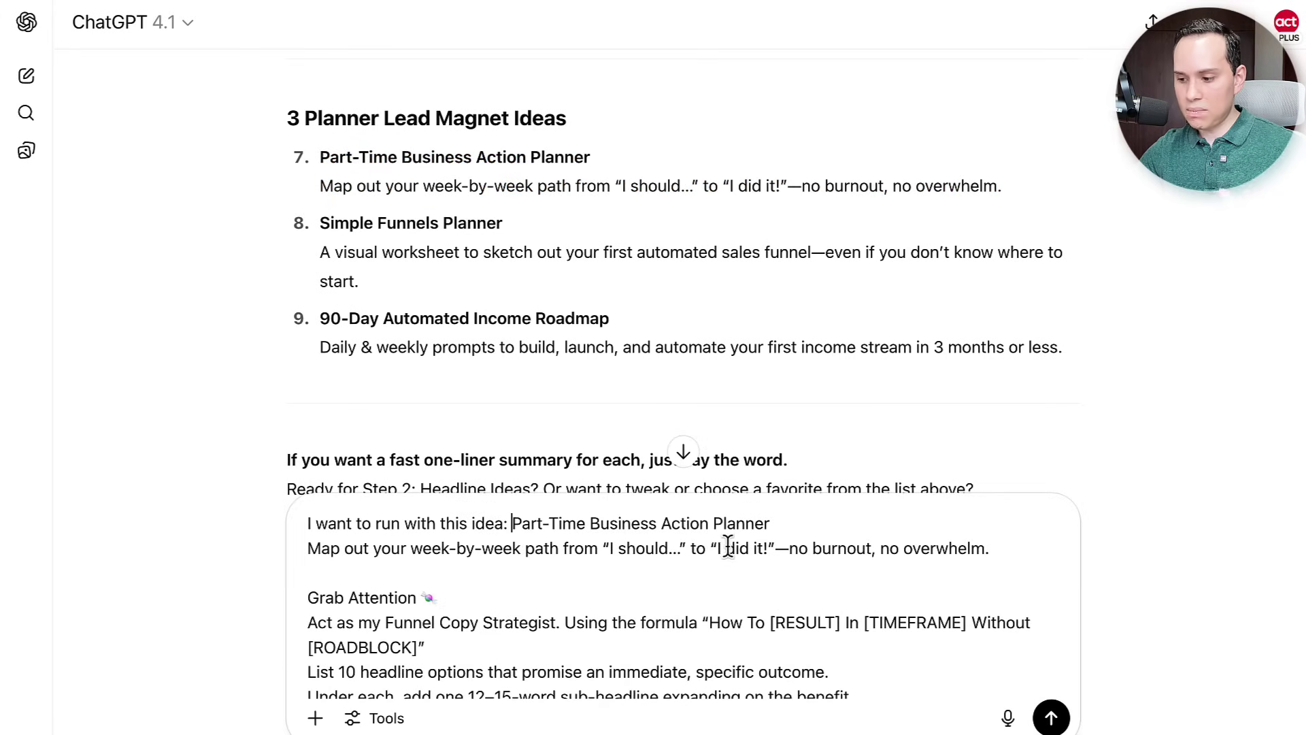
scroll(800, 542, "down", 1)
scroll(800, 542, "up", 1)
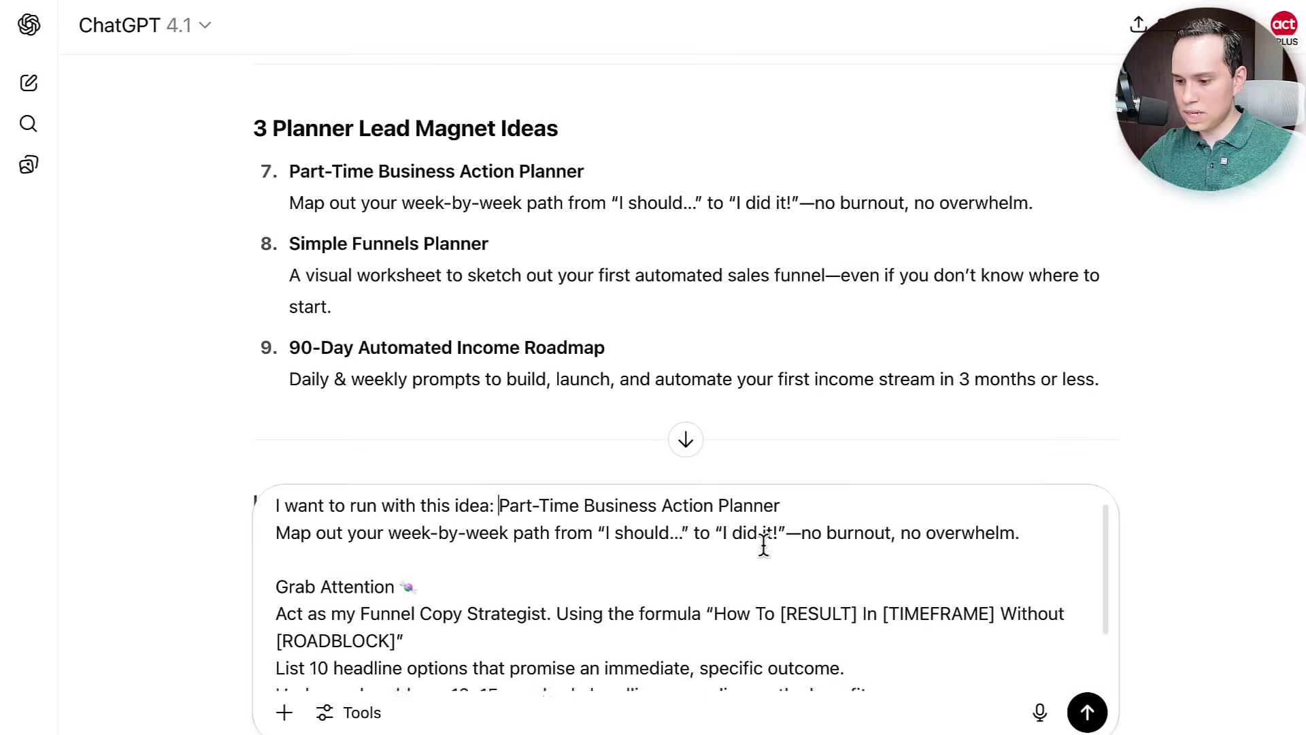
scroll(764, 544, "down", 2)
scroll(498, 574, "down", 1)
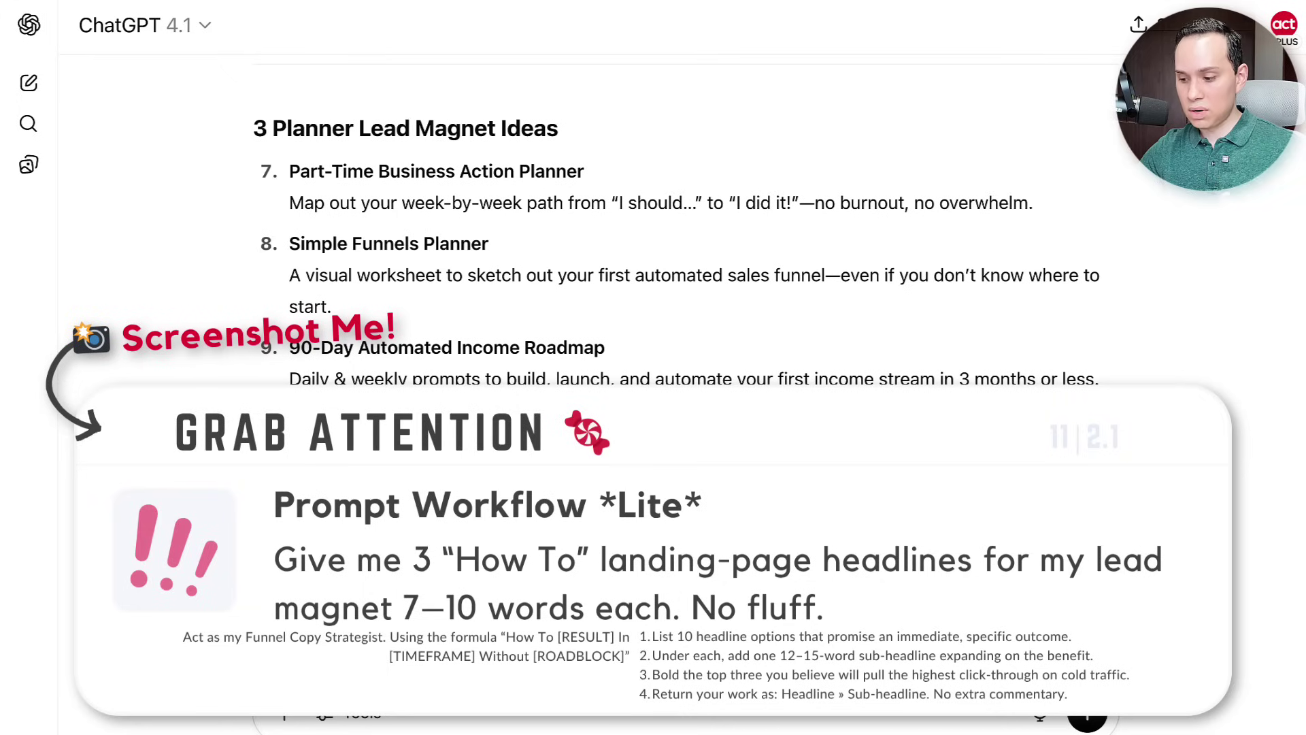
key("Return")
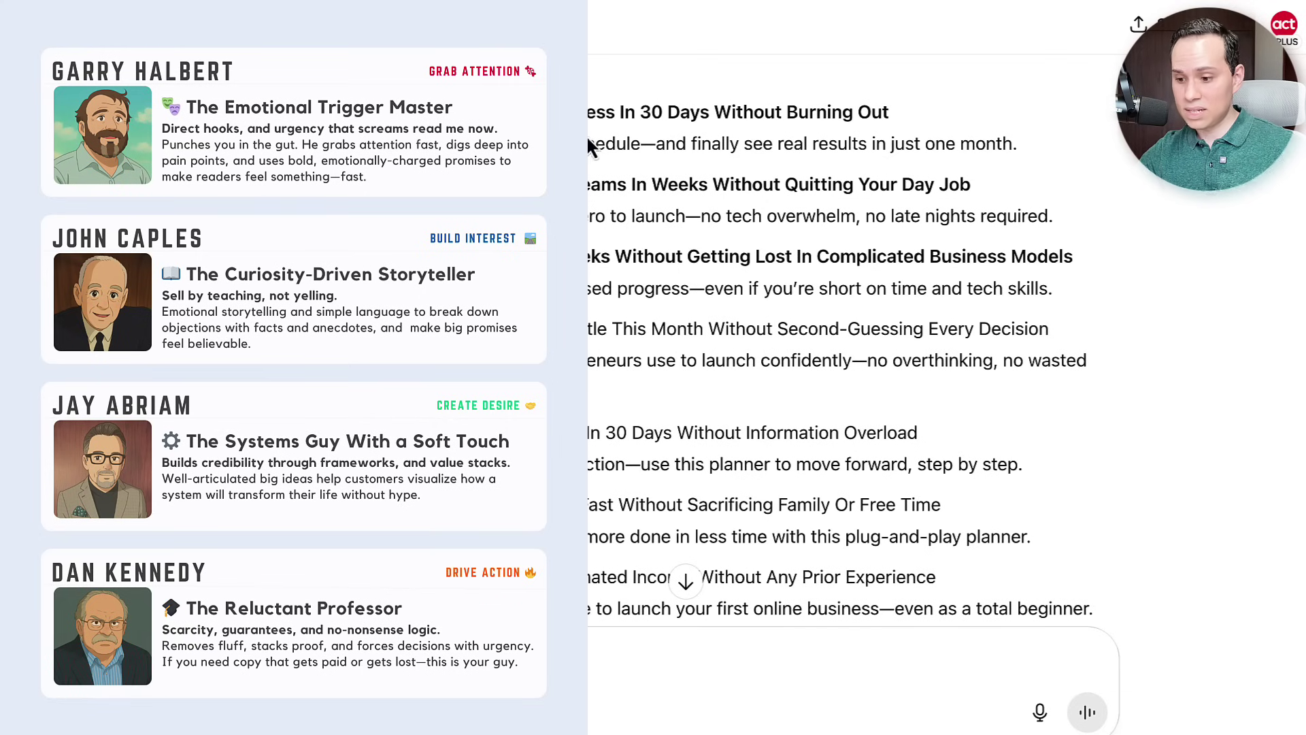
Step: Review the headline options and copy "How To Turn Spare Hours Into Automated Income Without Any Prior Experience"
scroll(368, 233, "down", 1)
scroll(368, 234, "down", 2)
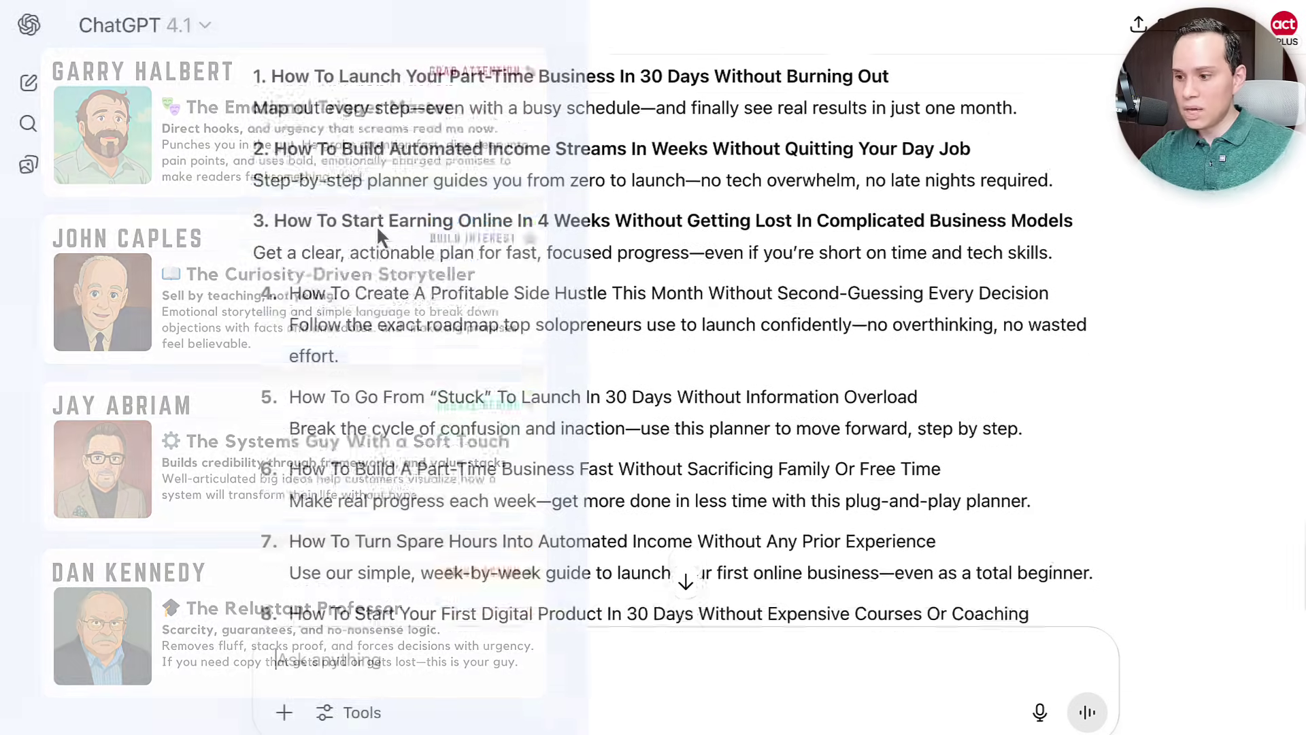
scroll(376, 224, "up", 2)
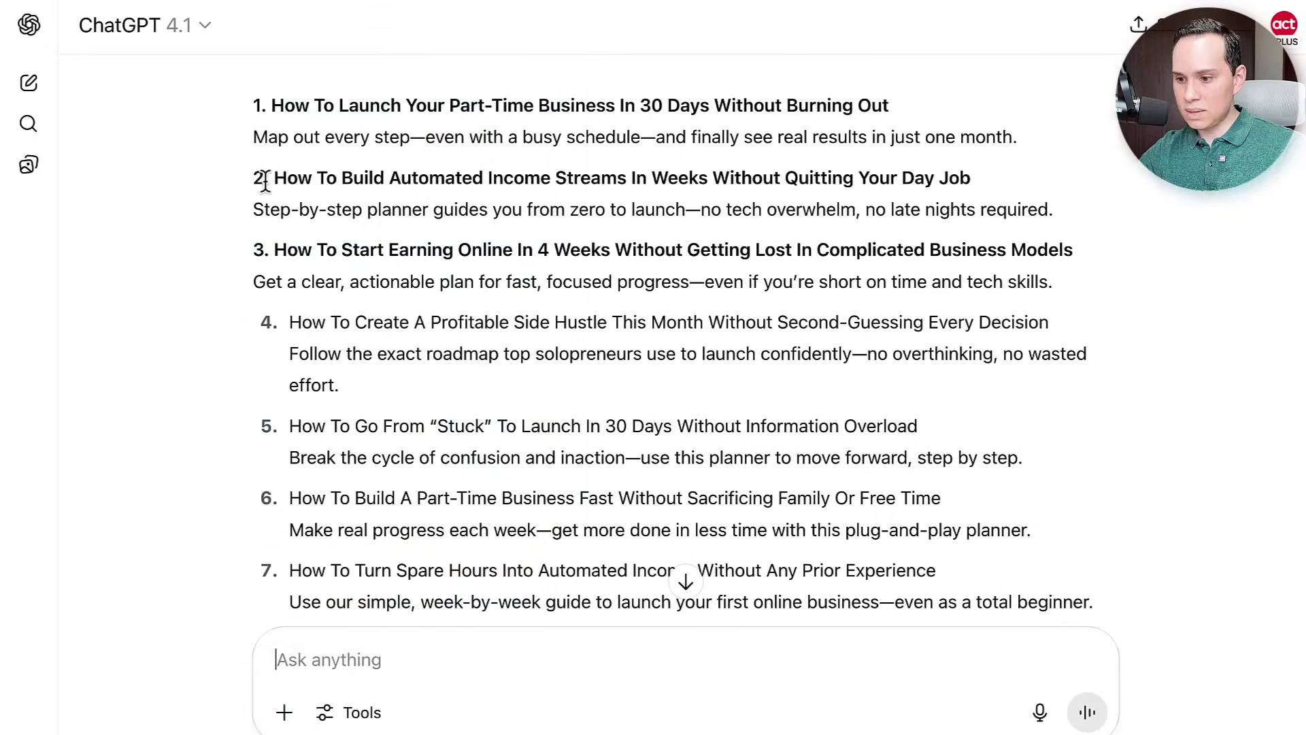
scroll(277, 179, "down", 4)
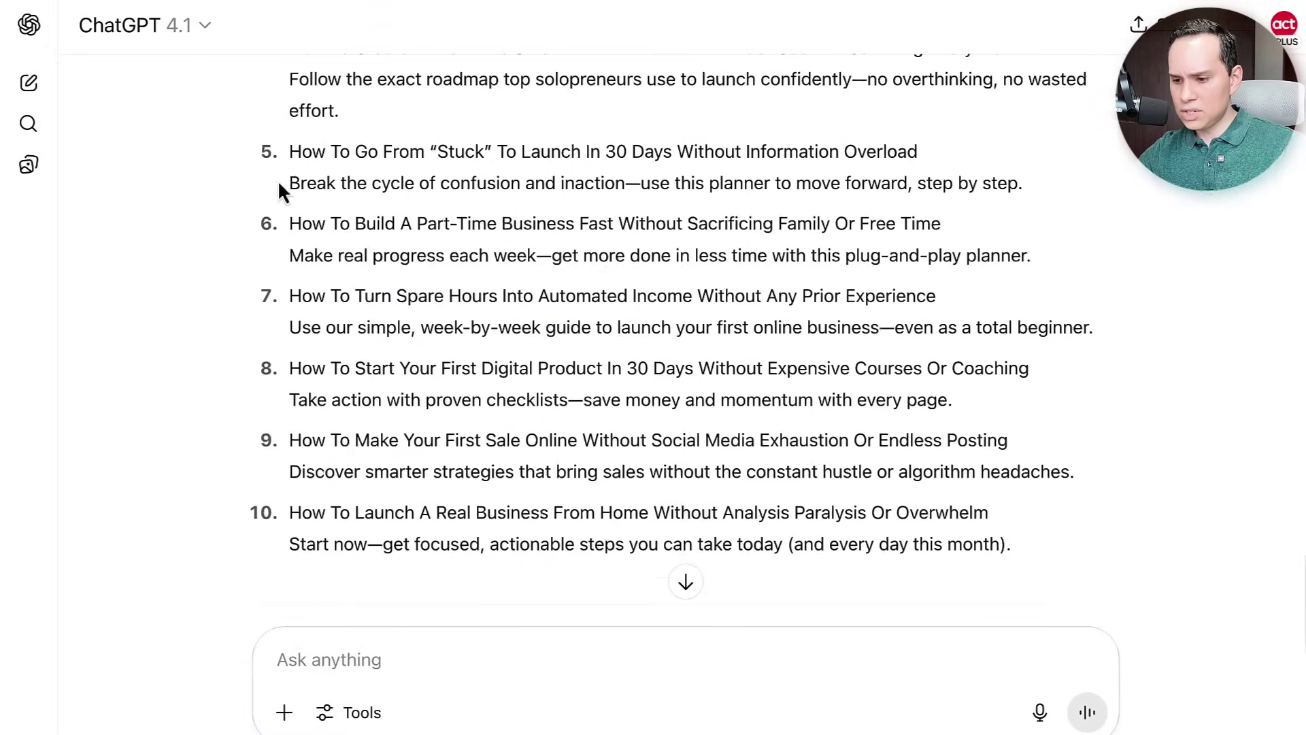
left_click_drag(290, 269, 973, 279)
key("ctrl+c")
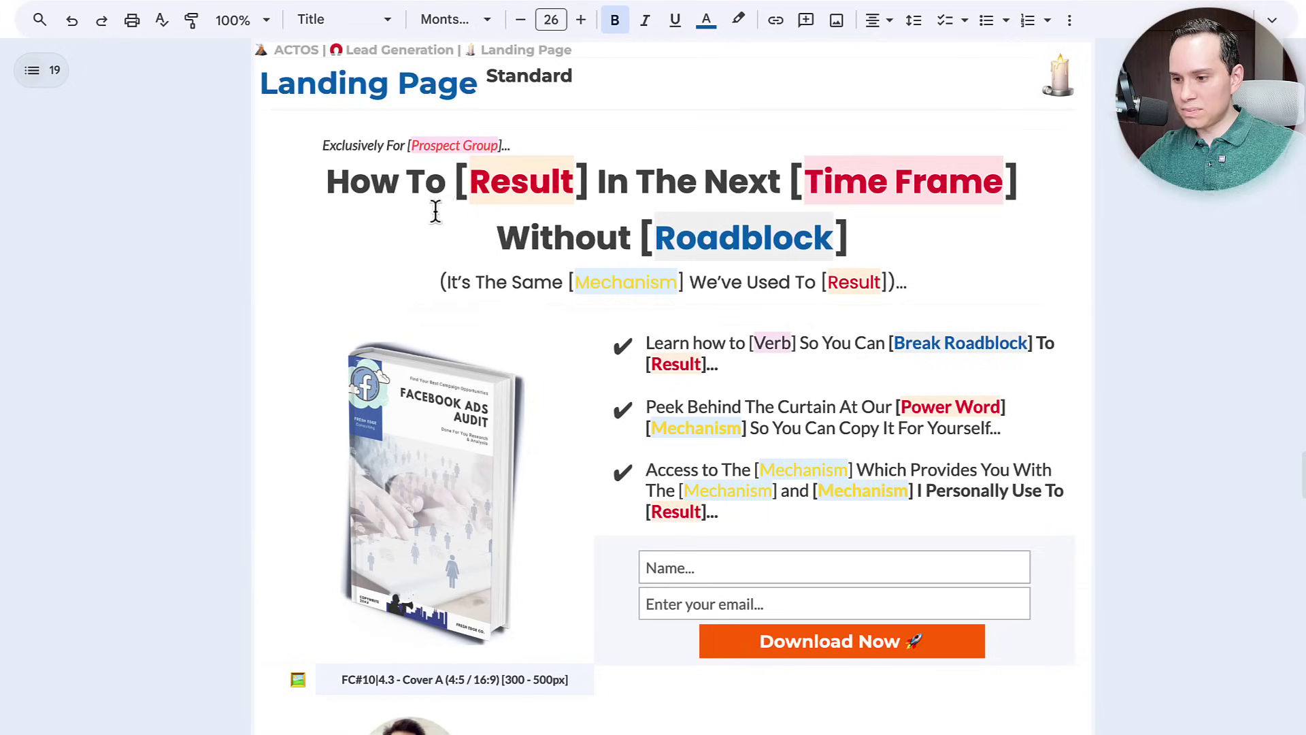
Step: In the Google Docs landing page template, replace the placeholder headline with "How To Turn Spare Hours Into Automated Income Without Any Prior Experience"
left_click(331, 183)
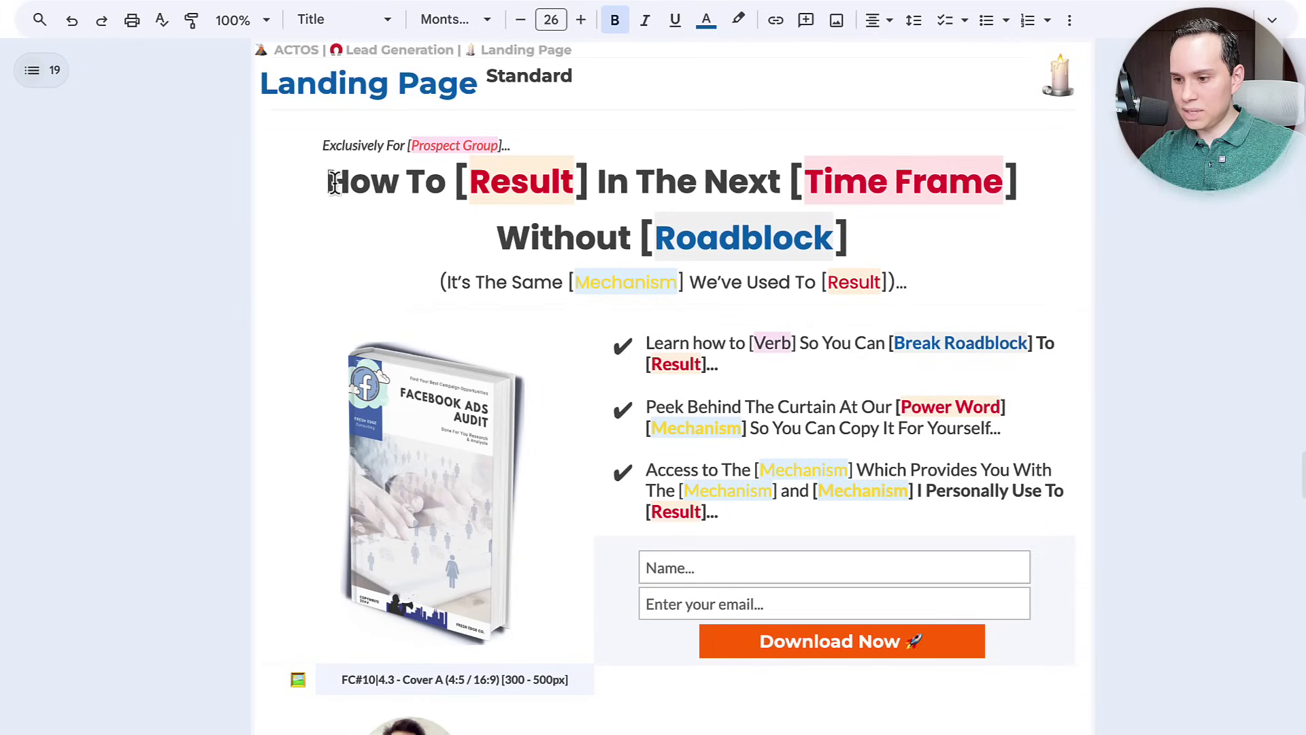
left_click(855, 230, "shift")
key("ctrl+v")
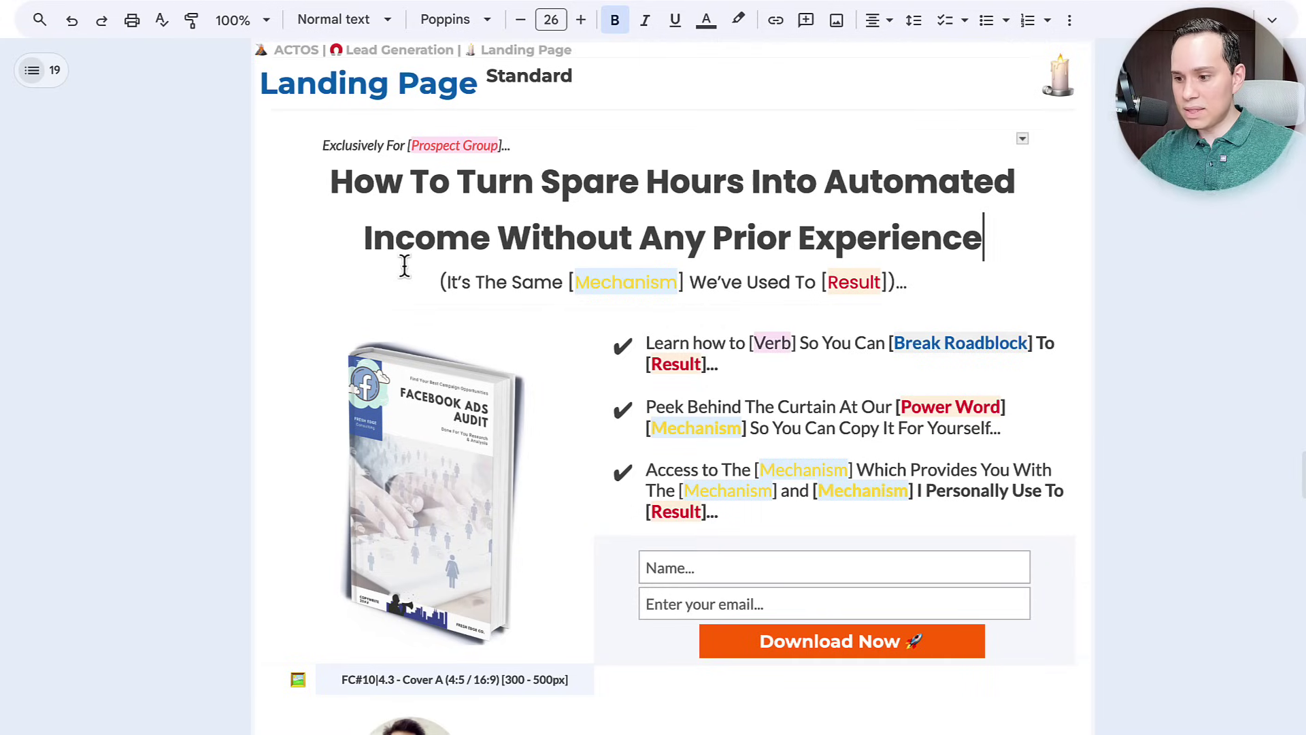
Step: Replace the [Prospect Group] placeholder in the line above the headline with "Aspiring Entrepreneurs"
left_click(431, 285)
left_click(921, 283, "shift")
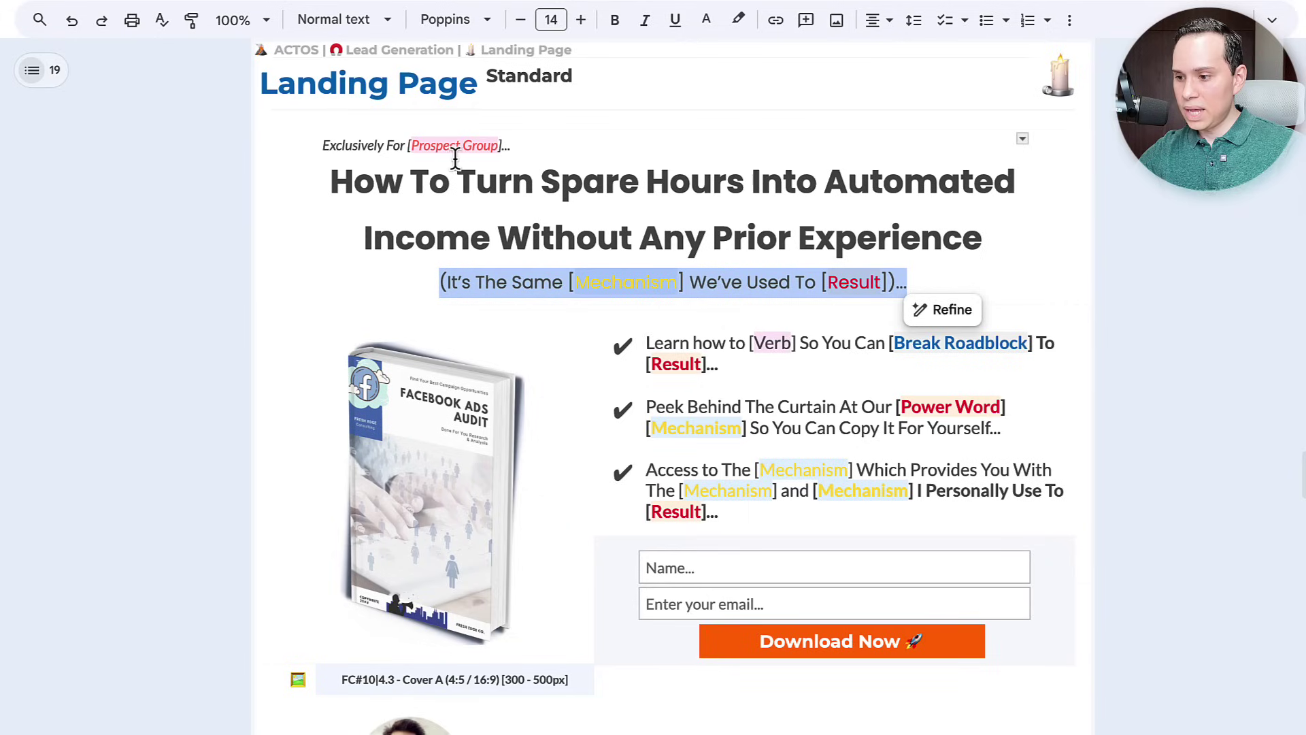
left_click(500, 145)
key("ctrl+shift+Left")
key("ctrl+shift+Left")
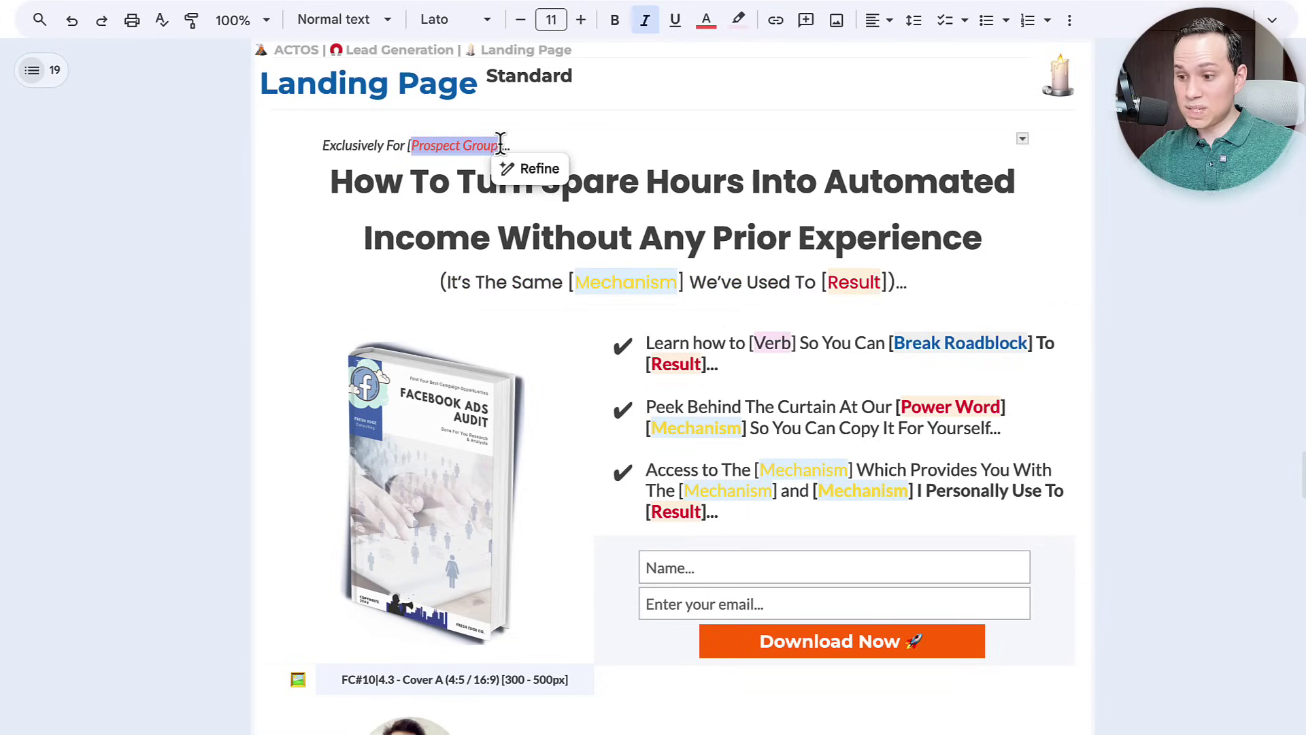
left_click(501, 145)
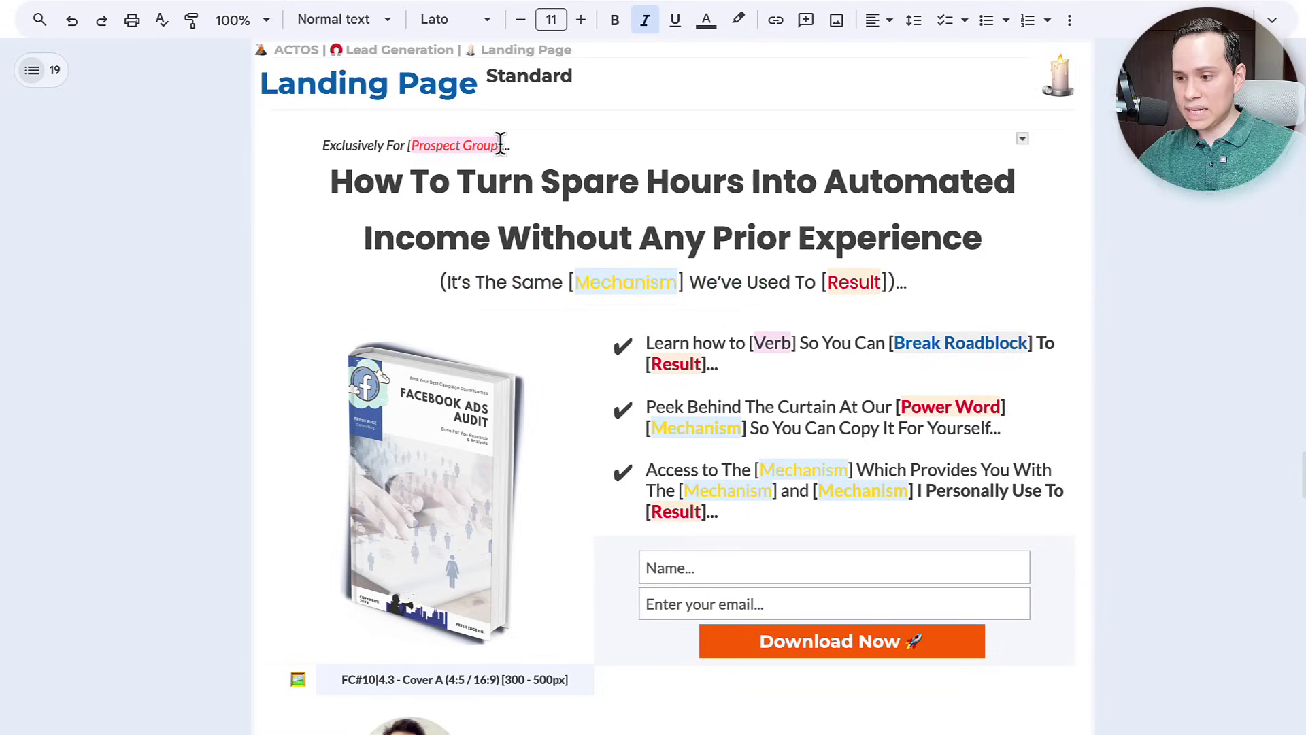
key("ctrl+shift+Left")
key("ctrl+shift+Left")
key("ctrl+shift+Left")
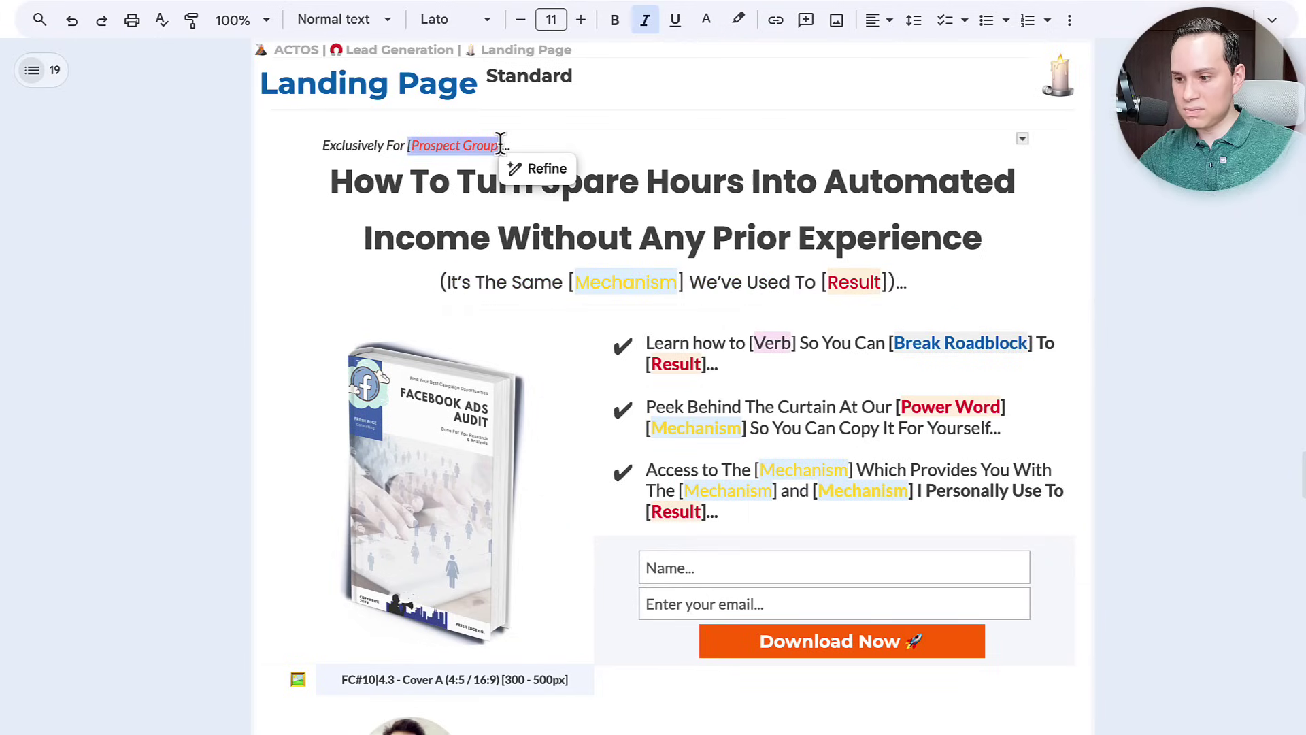
type("Aspiring Entrepreneurs")
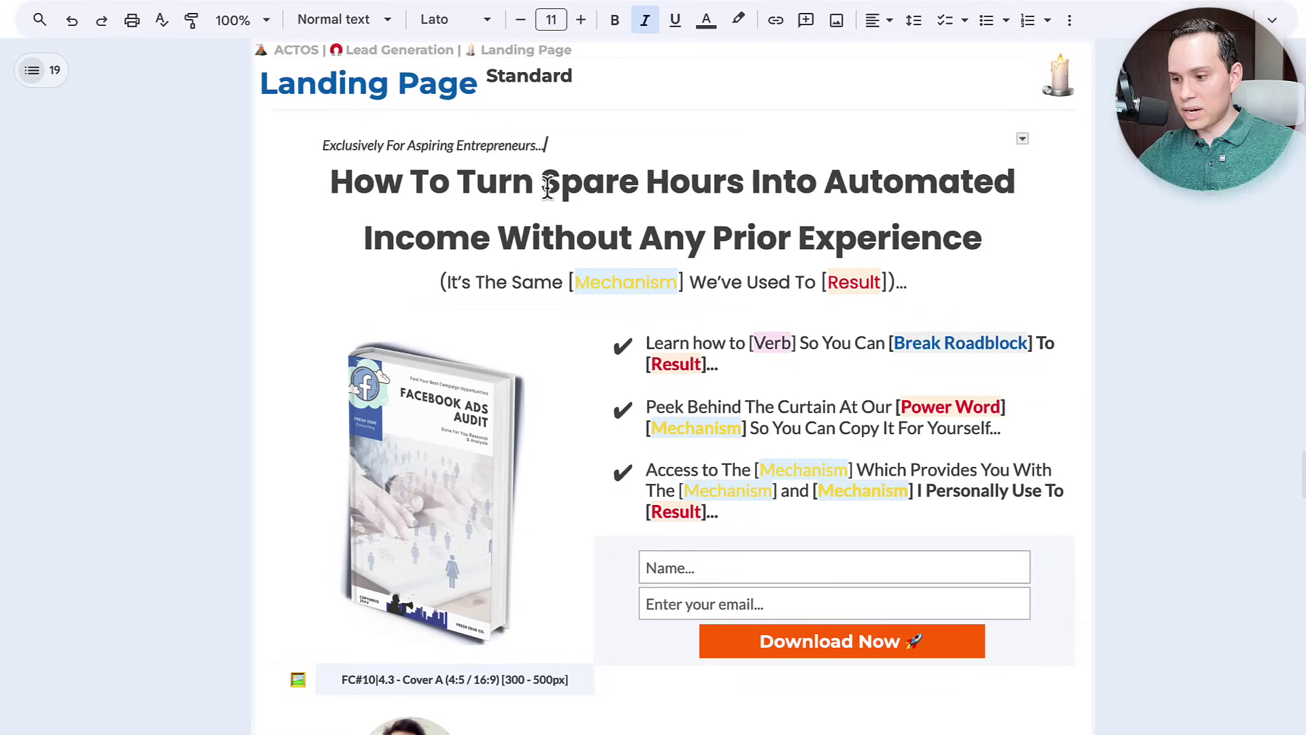
Step: Rewrite the line under the headline as "(It's The Same Planner I Used To Get Started)..." and italicize it
left_click(576, 281)
left_click_drag(576, 281, 673, 286)
type("Planner I Used To Get Started")
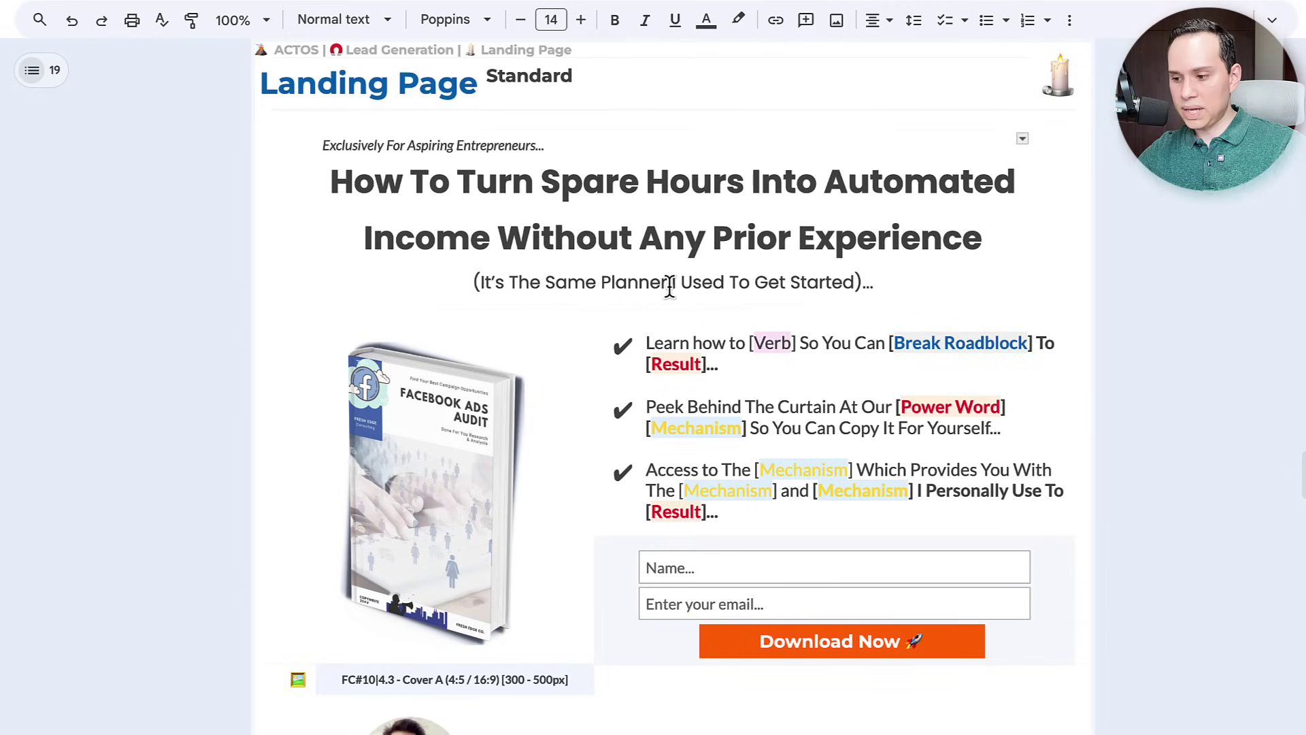
left_click(874, 283, "shift")
left_click(890, 282)
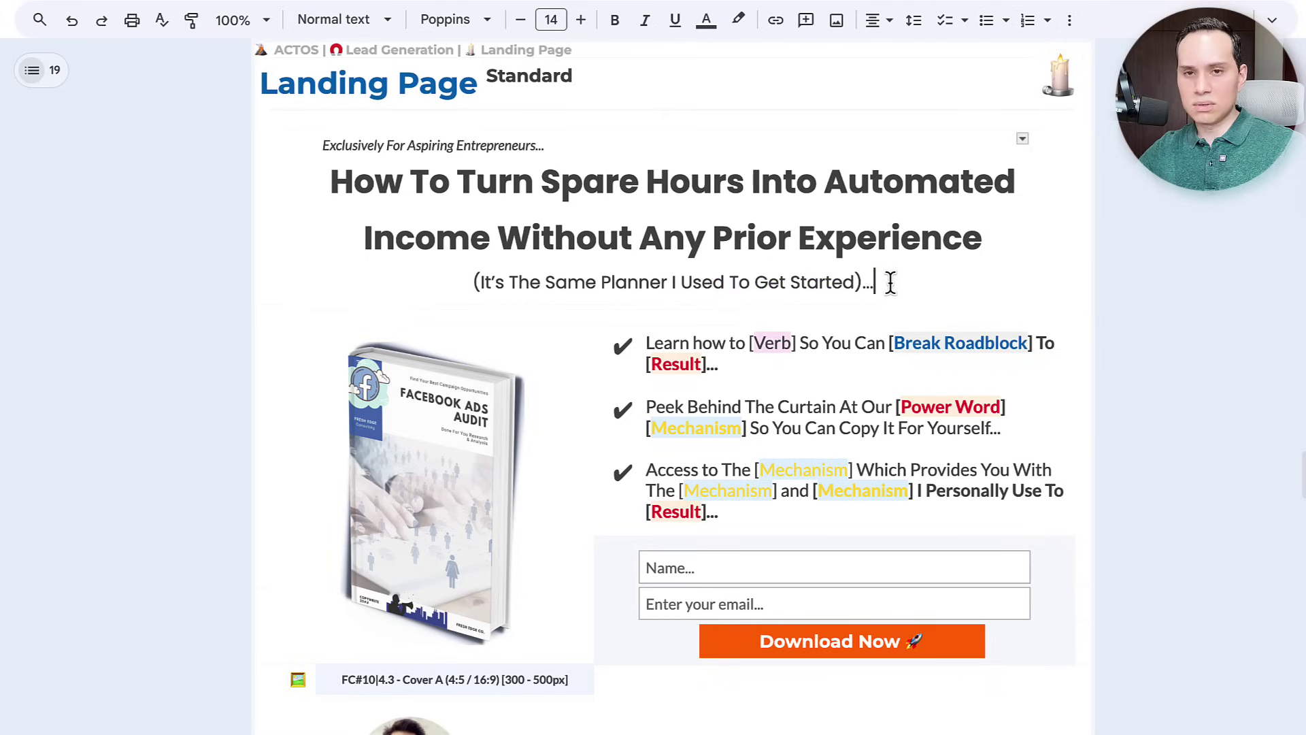
triple_click(890, 282)
key("ctrl+i")
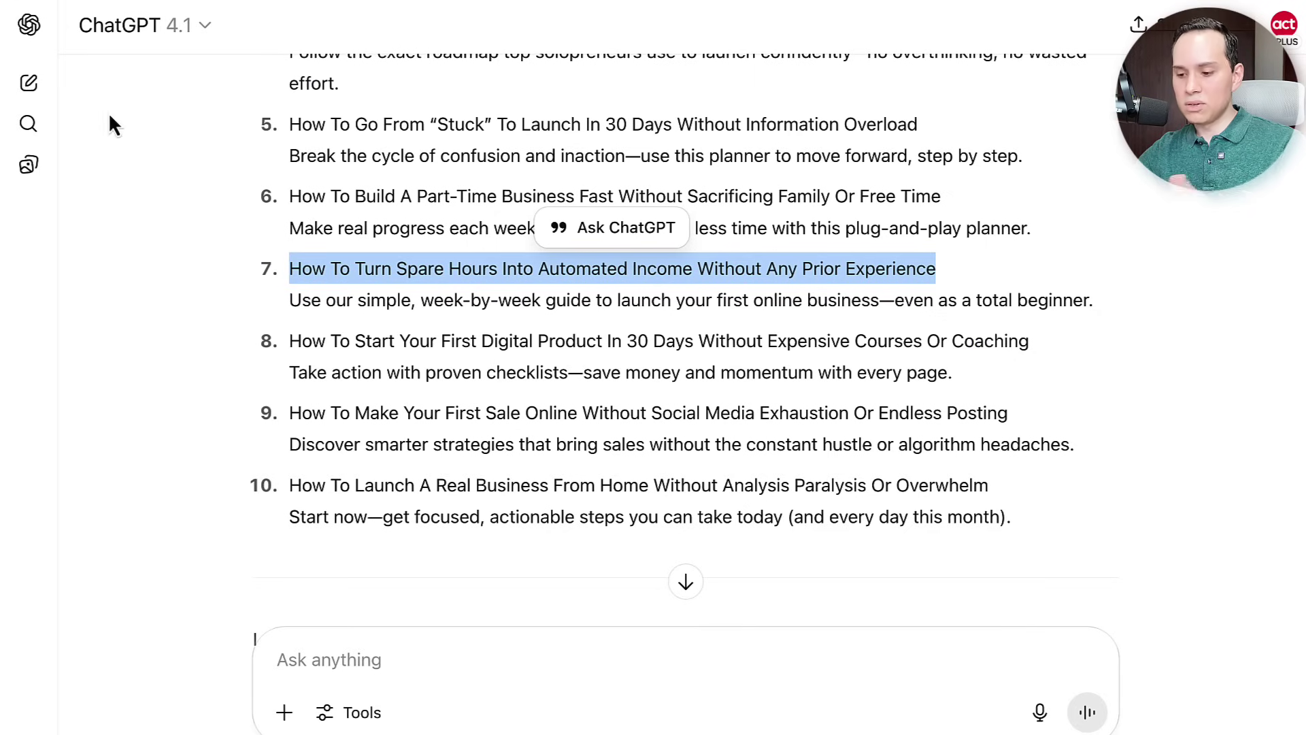
Step: Switch to ChatGPT and submit the request "I like #7 give me sub-headline Ideas"
left_click(68, 3)
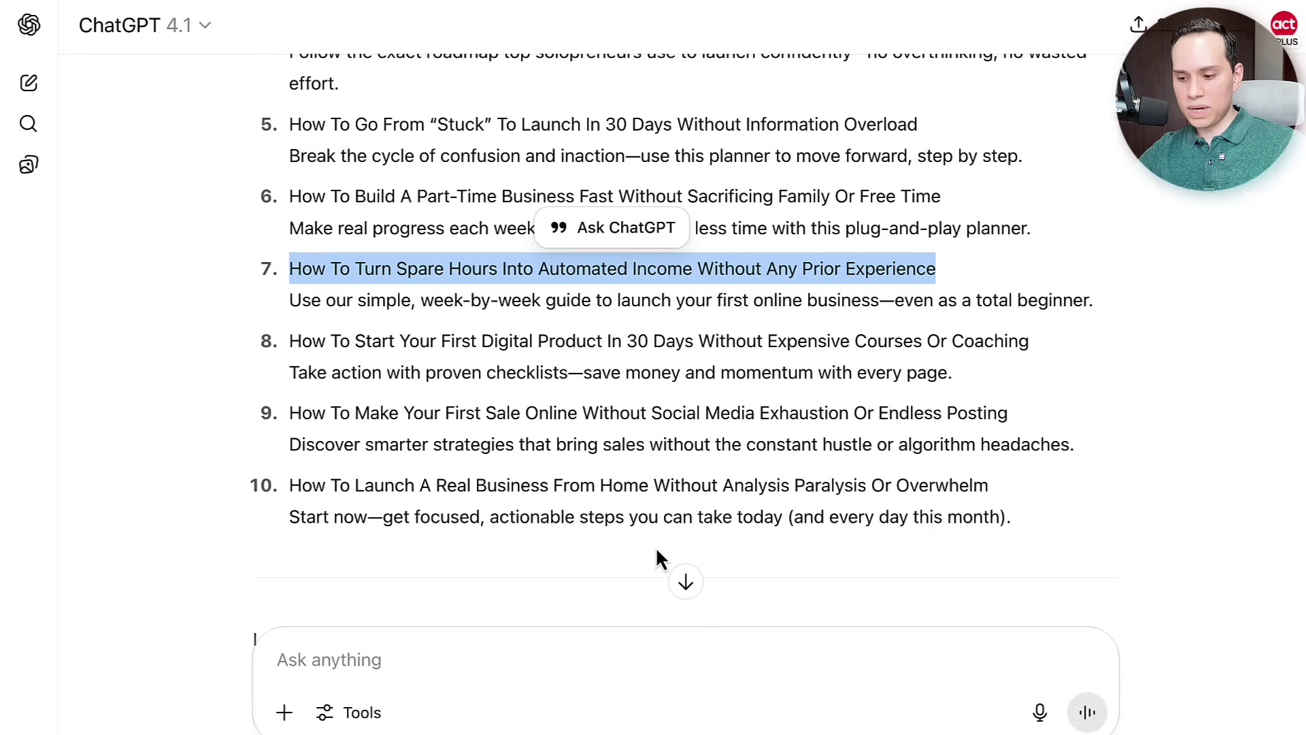
left_click(393, 592)
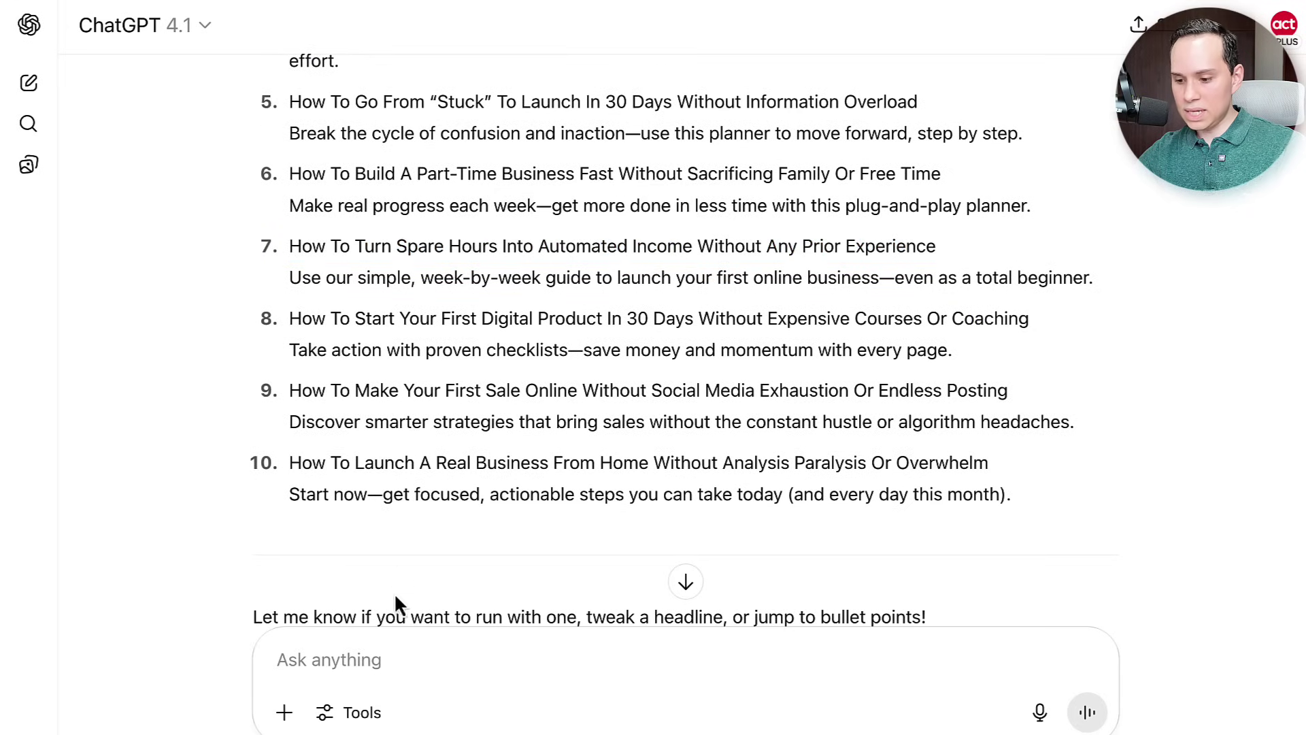
type("I like")
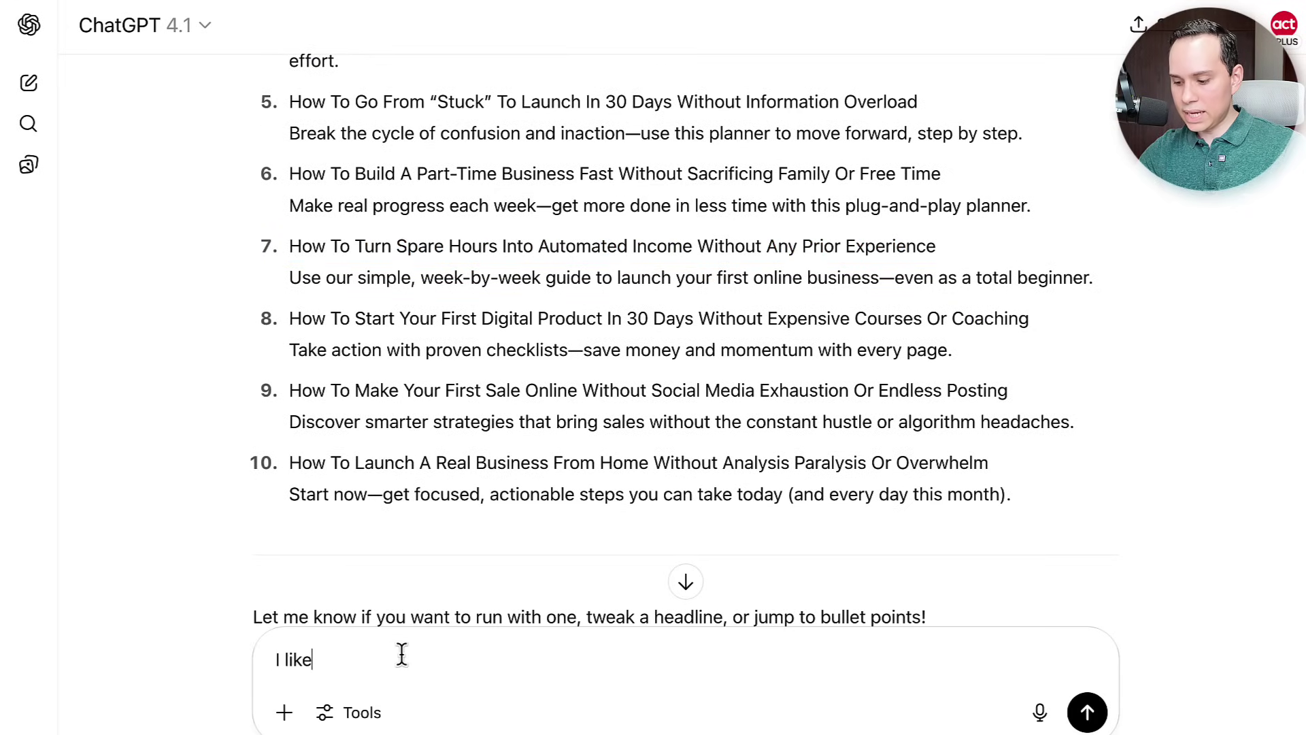
type(" #7 give me sub heal")
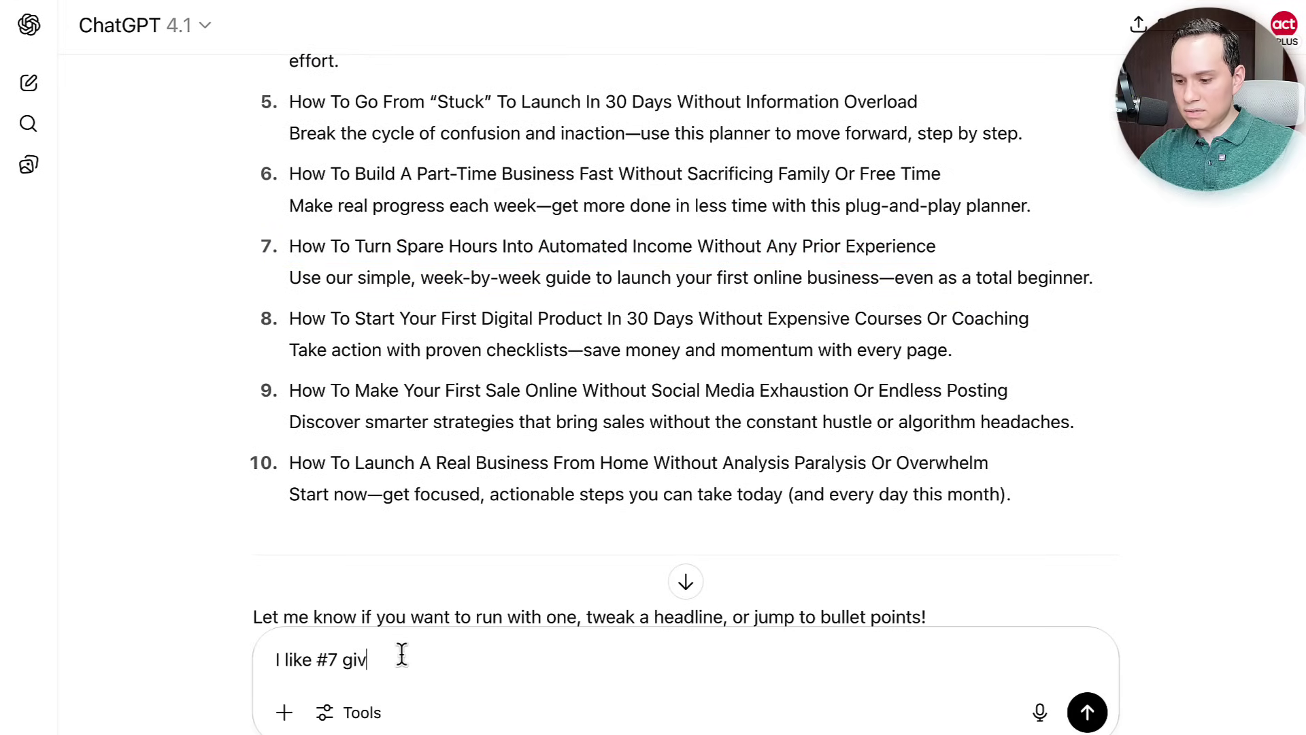
key("BackSpace")
key("BackSpace")
key("BackSpace")
key("BackSpace")
key("BackSpace")
type("-headline Ideas")
key("Return")
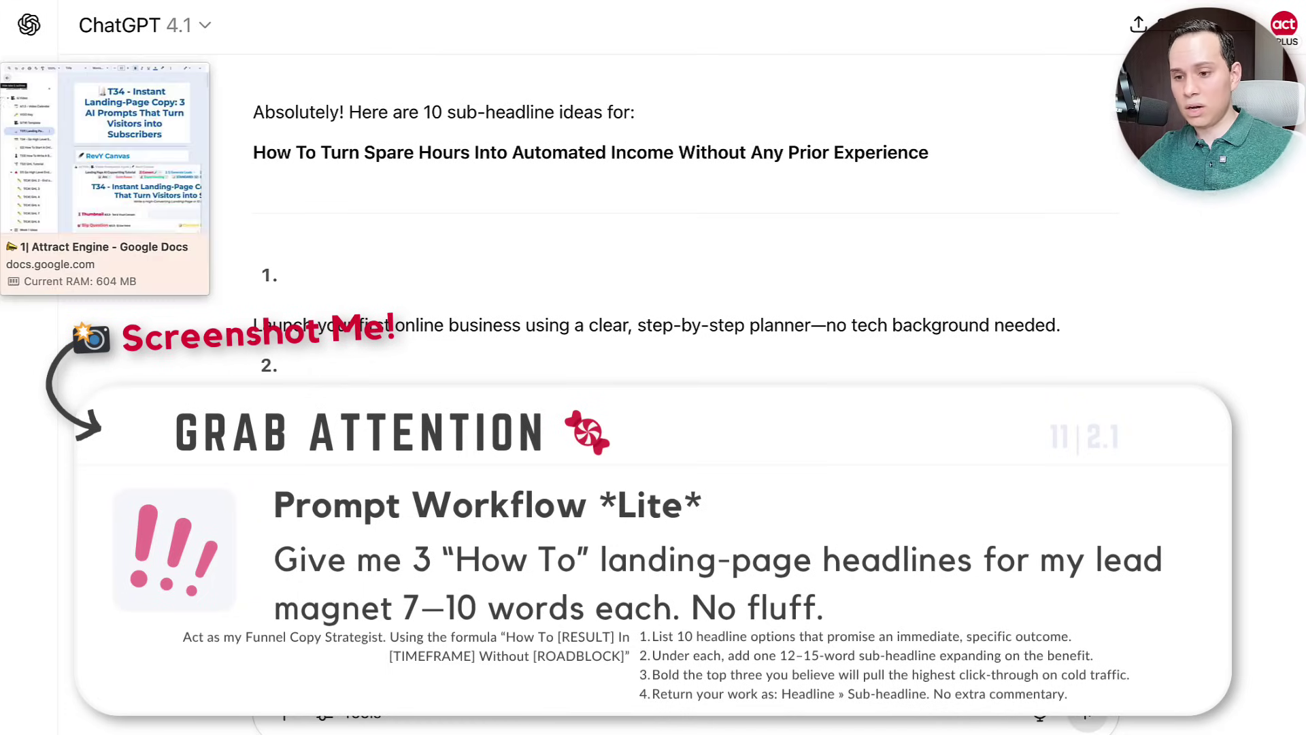
Step: Return to the Google Docs landing page template and examine the book cover image and the bullet point placeholders
left_click(102, 3)
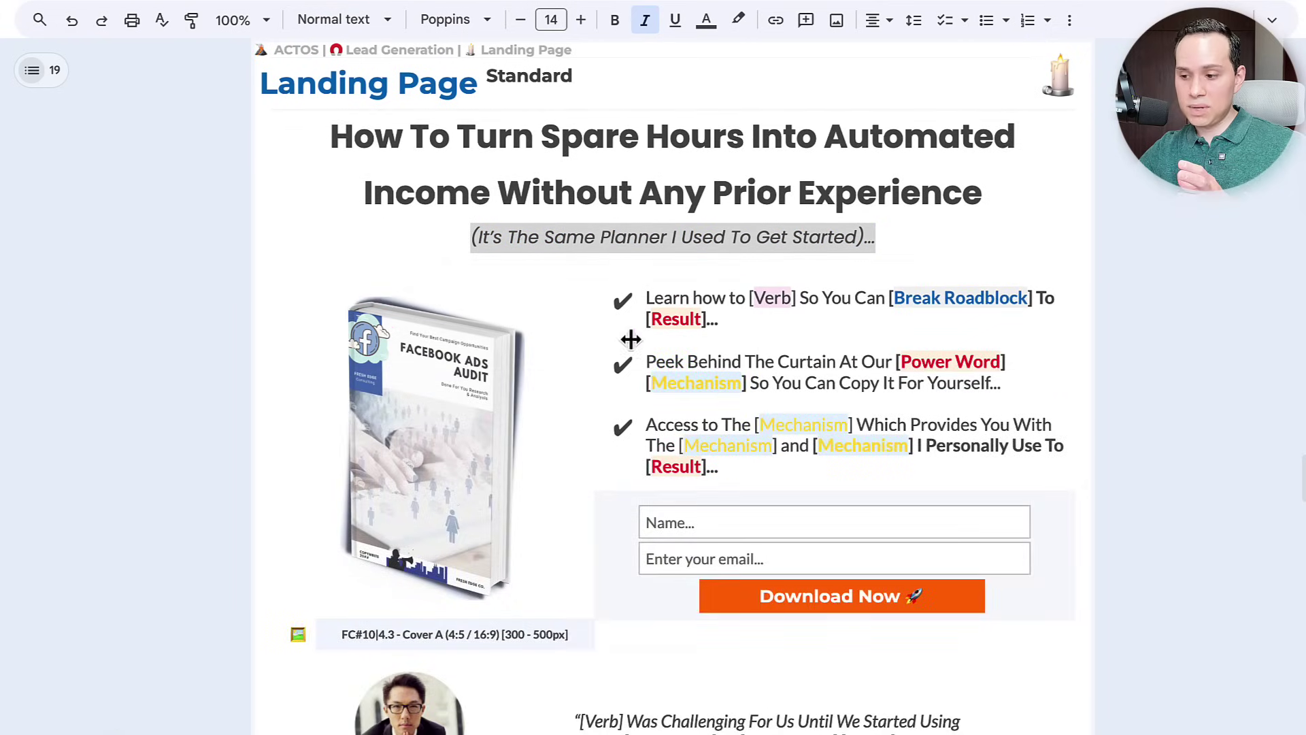
left_click(640, 303)
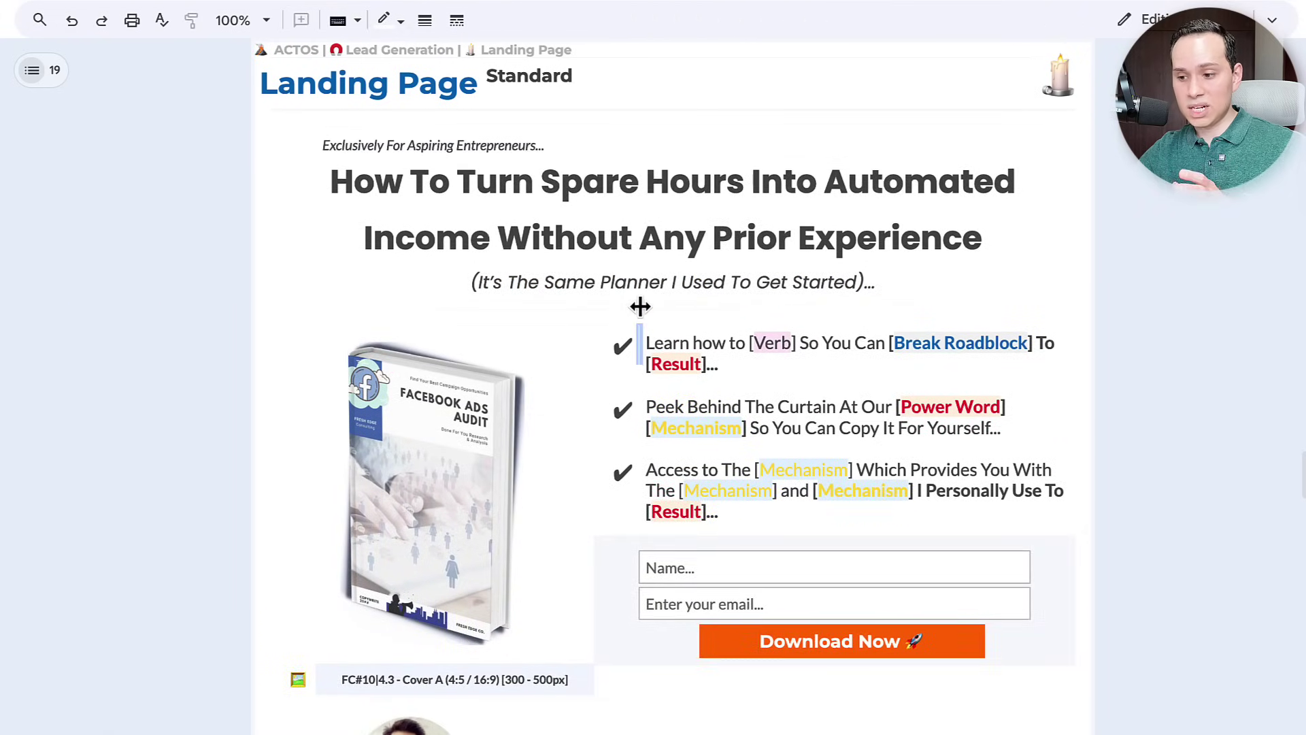
left_click(662, 336)
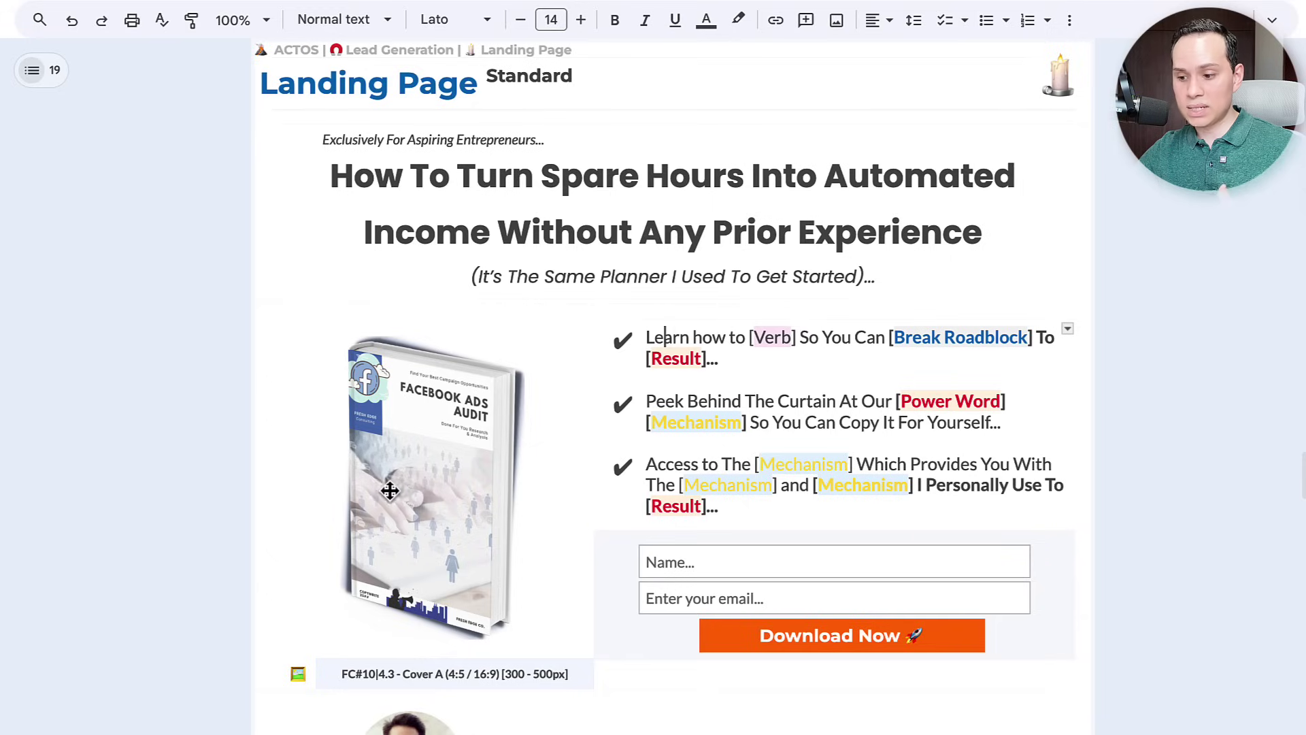
left_click(437, 442)
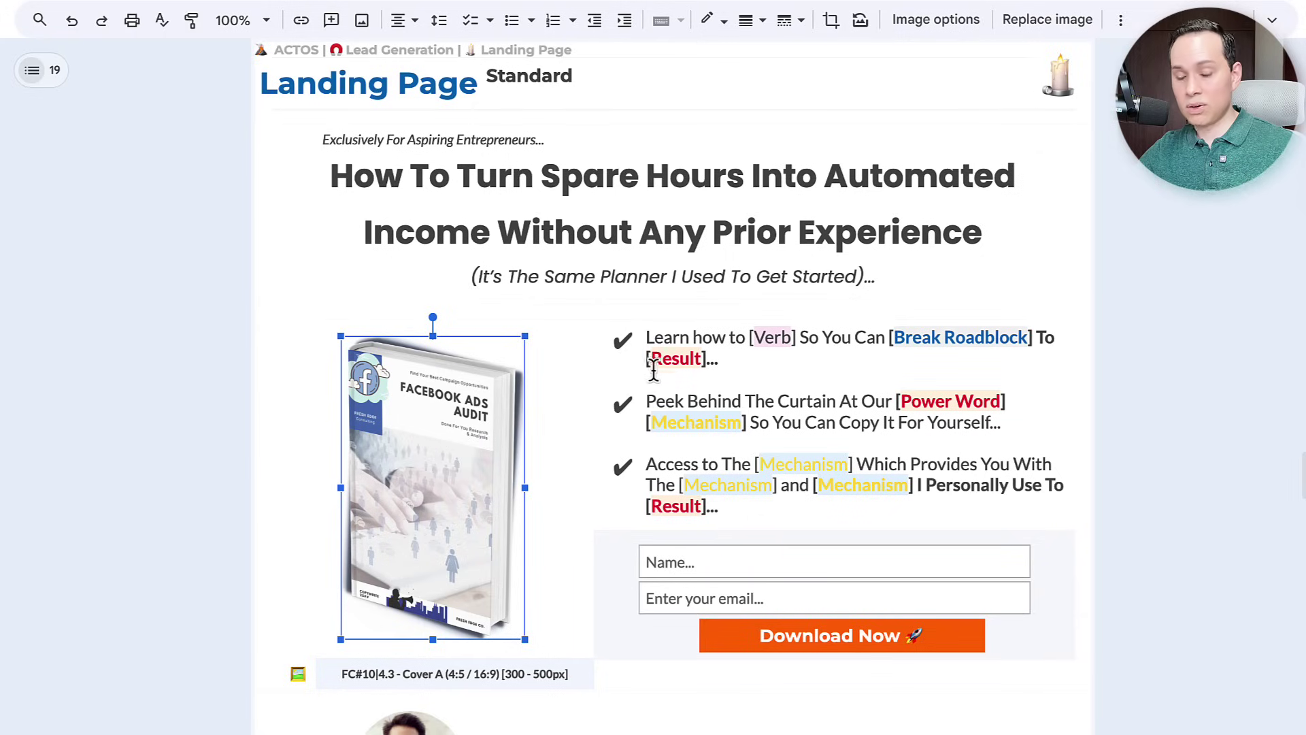
left_click(642, 345)
left_click(648, 334)
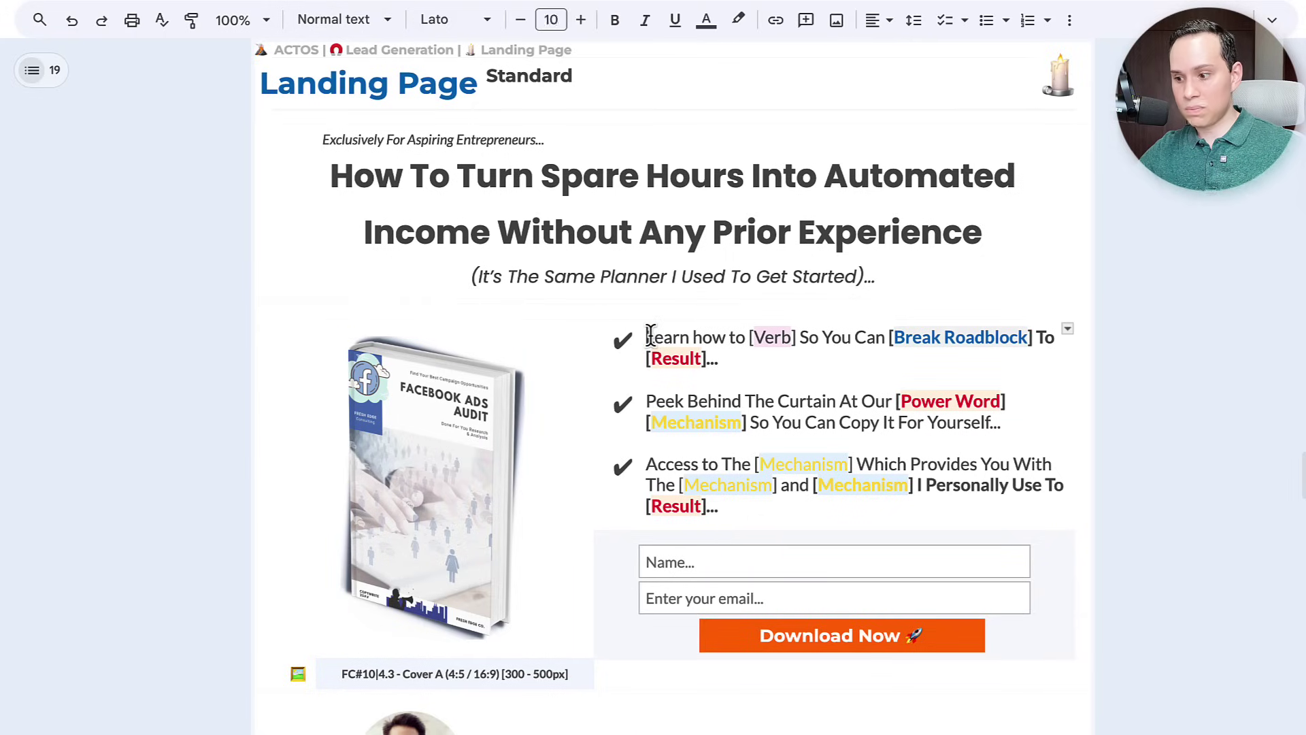
left_click(632, 325)
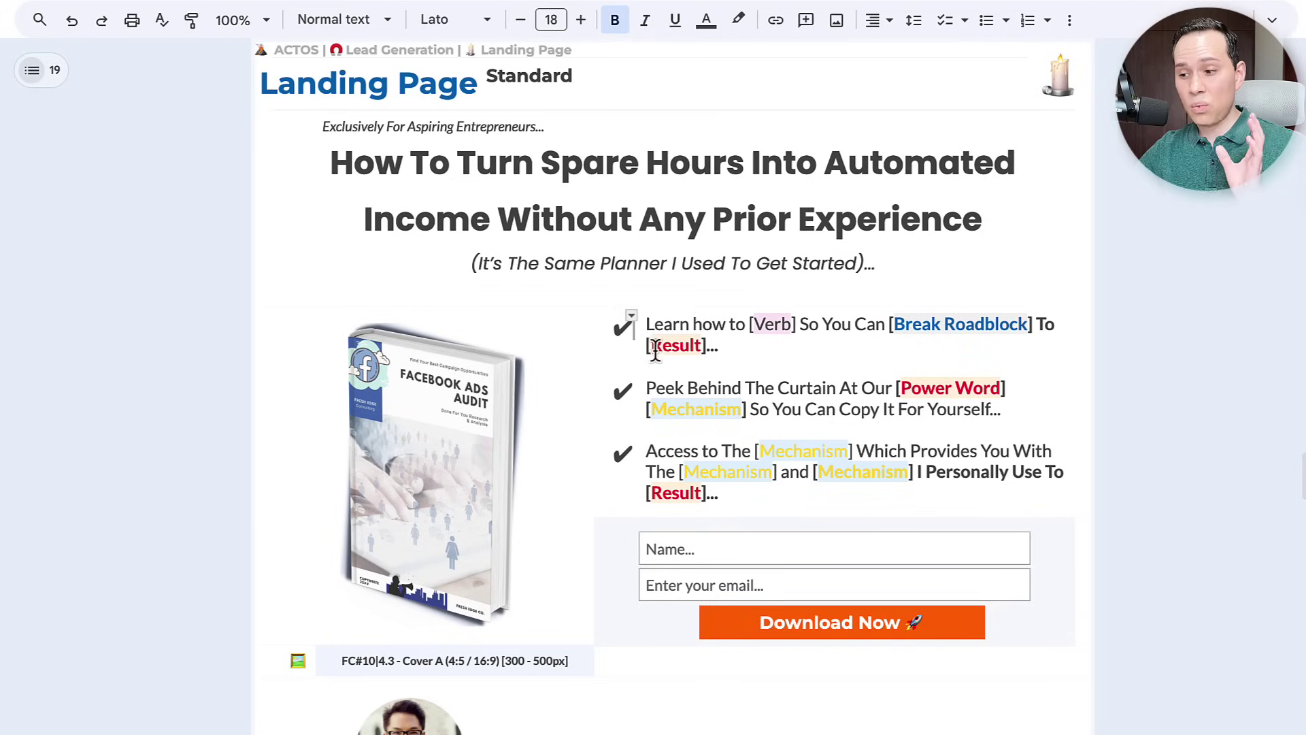
left_click(646, 325)
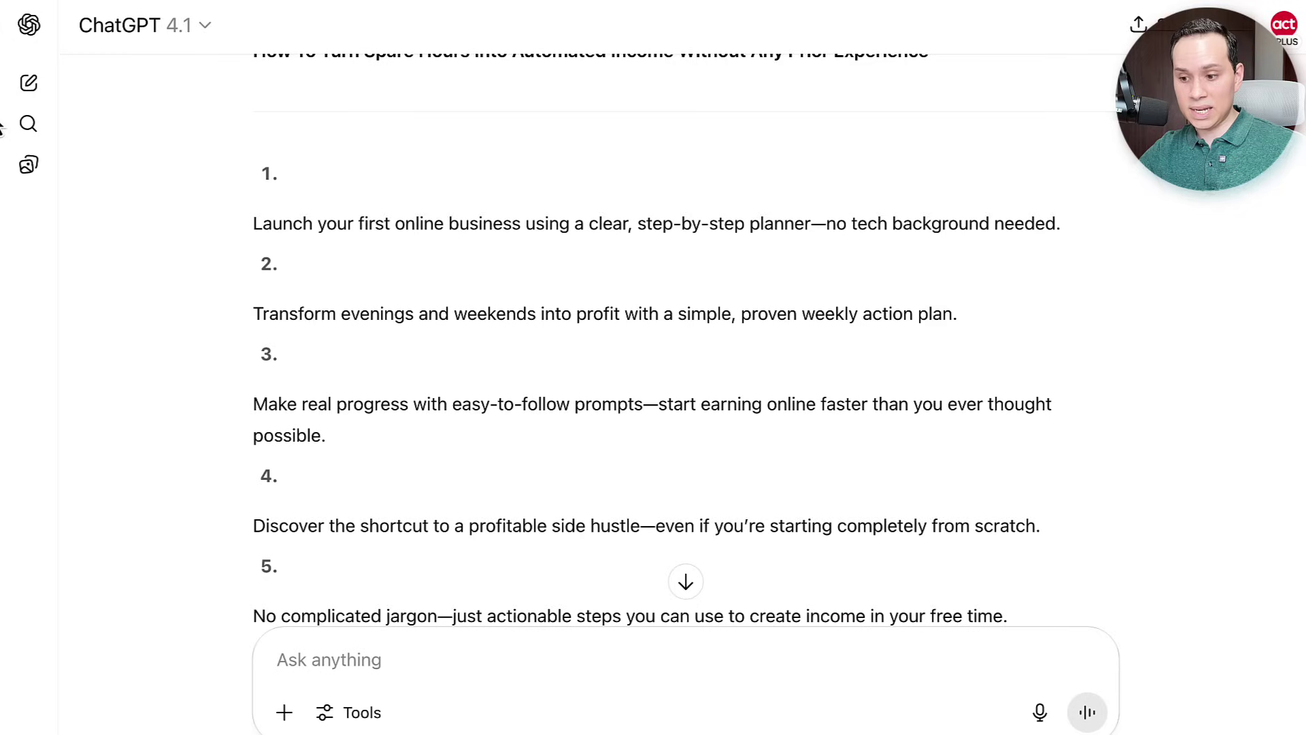
Step: Ask ChatGPT for lead magnet name ideas for the headline "How To Turn Spare Hours Into Automated Income Without Any Prior Experience"
left_click(407, 653)
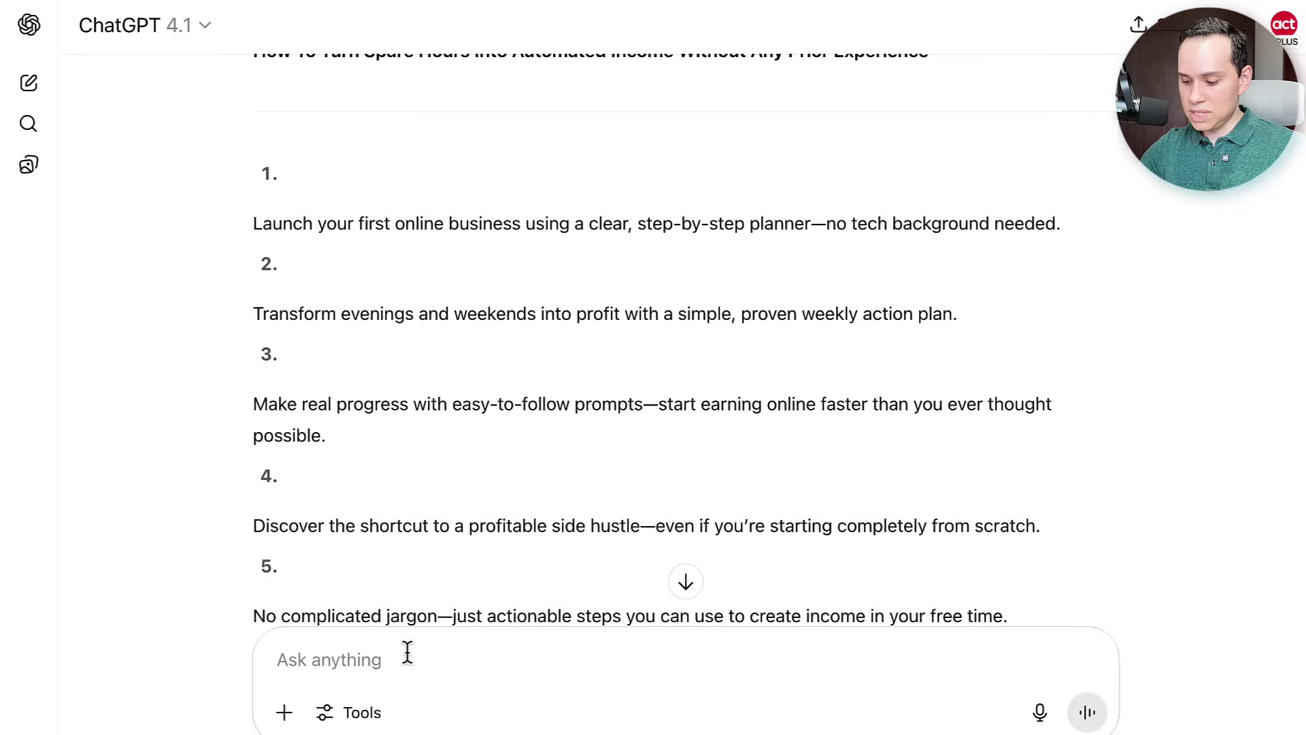
type("Please come up with some lead magnet name ideas for this headline:  How To Turn Spare Hours Into Automated Income Without Any Prior Experience")
key("Return")
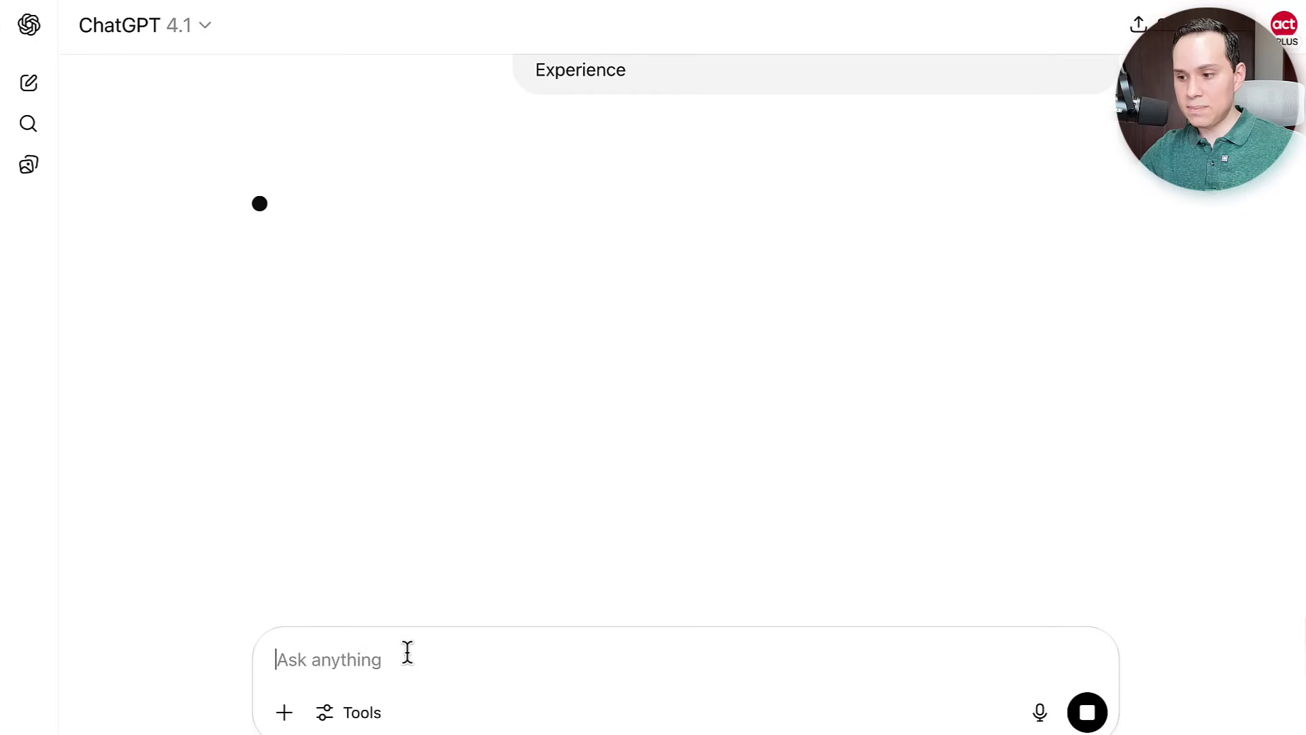
Step: Review the suggested lead magnet names and copy "Spare Hour Startup Planner"
scroll(673, 393, "down", 5)
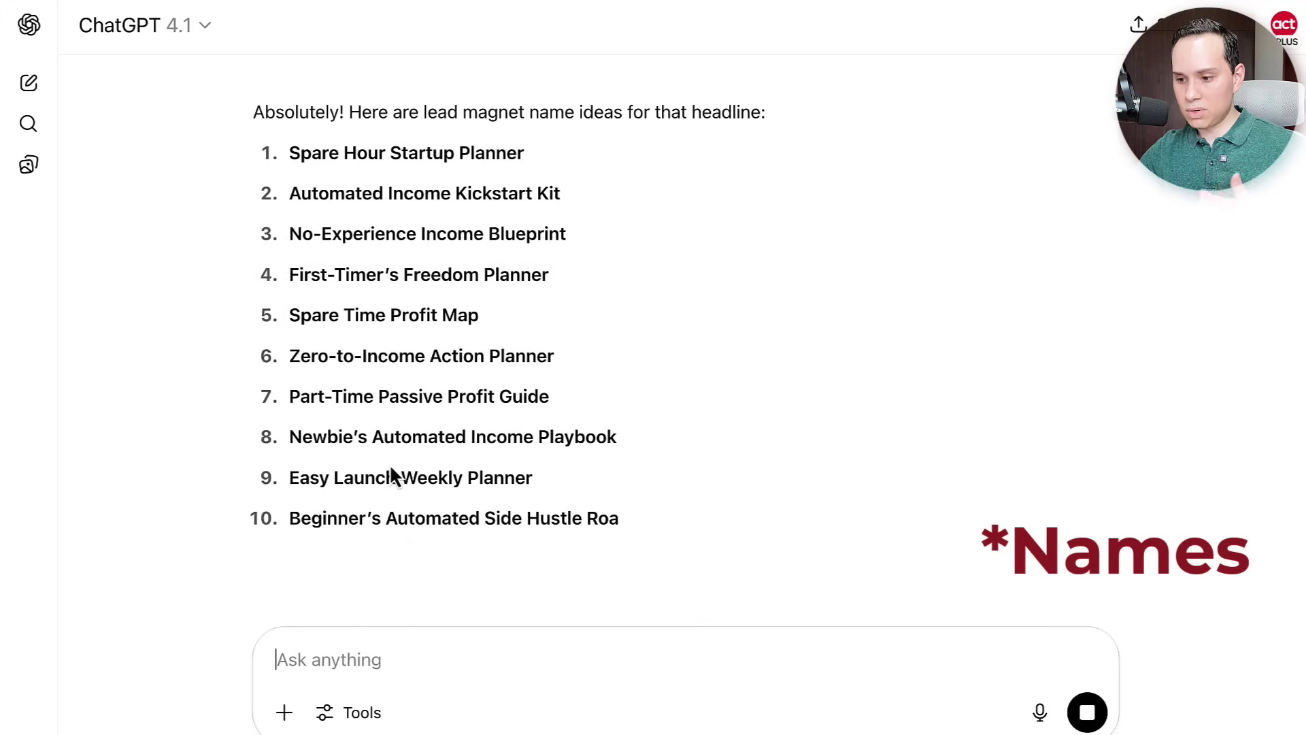
scroll(375, 304, "down", 2)
scroll(307, 223, "up", 2)
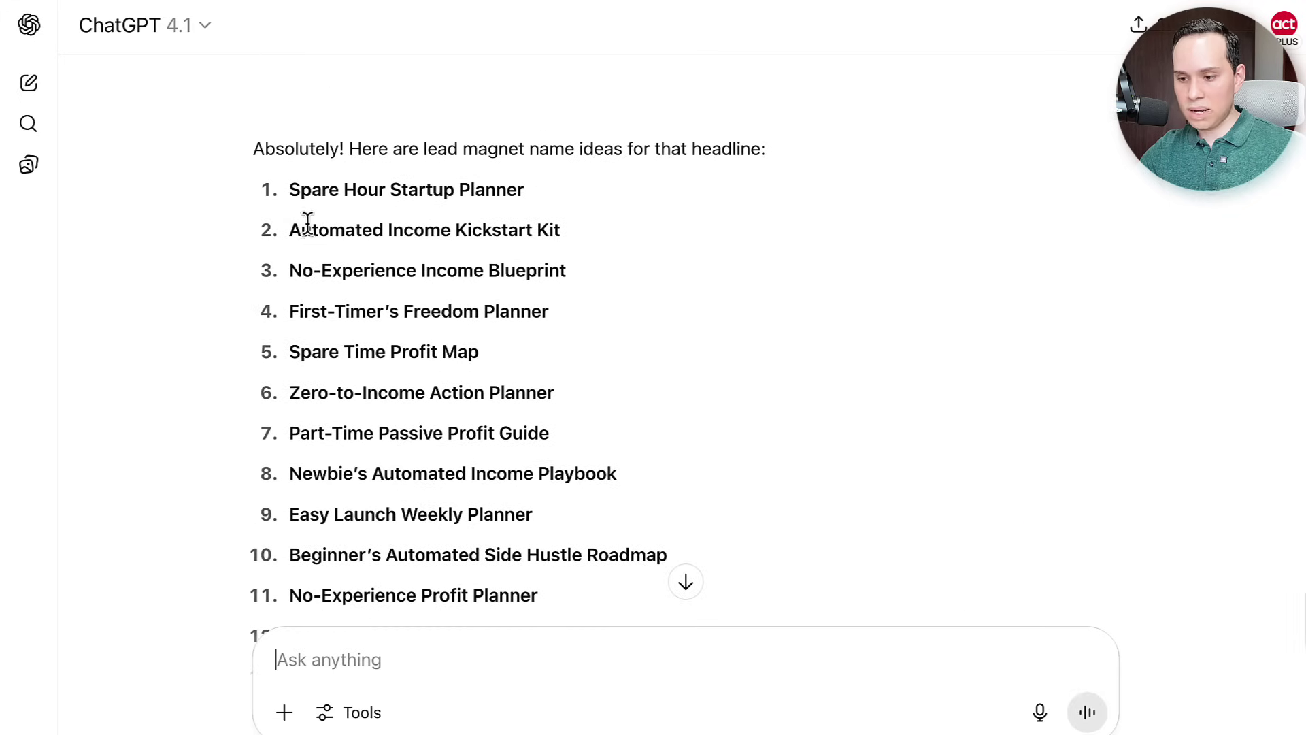
left_click_drag(291, 190, 658, 198)
key("ctrl+c")
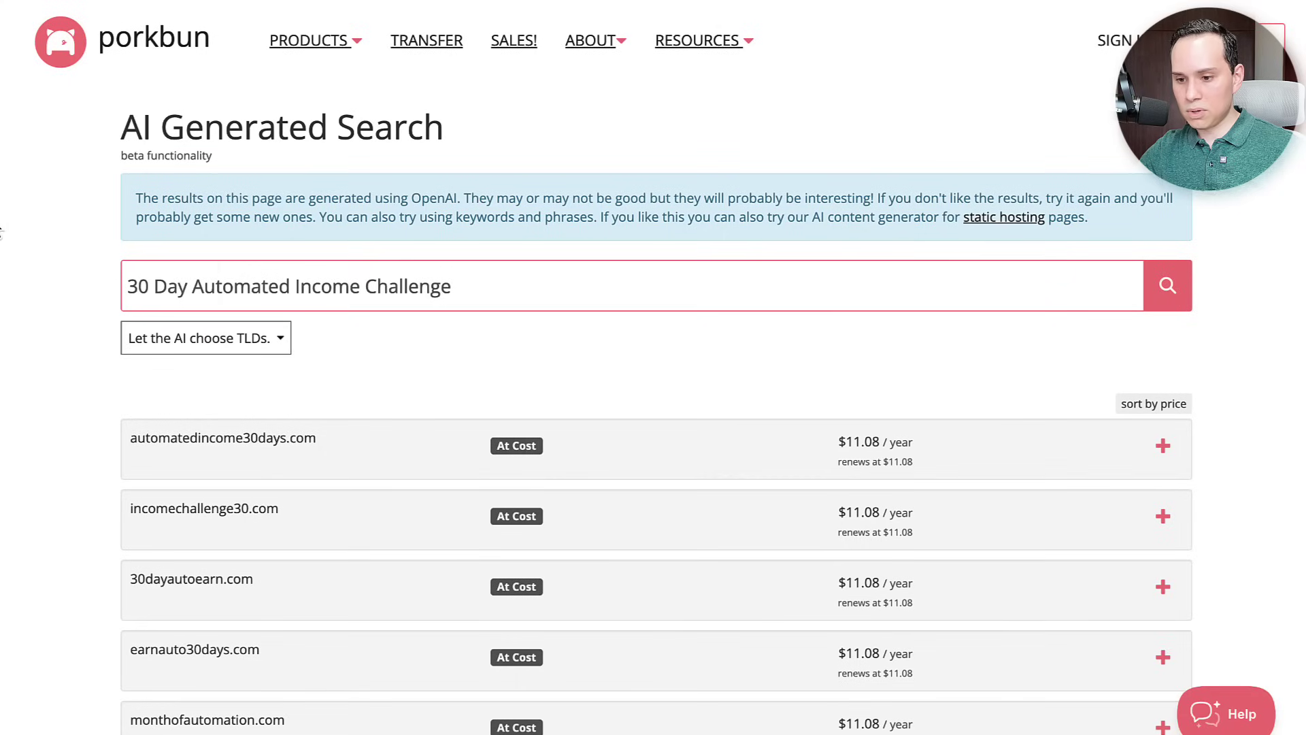
Step: Switch to Porkbun and search its domains for the copied name "Spare Hour Startup Planner"
key("alt+Left")
key("ctrl+v")
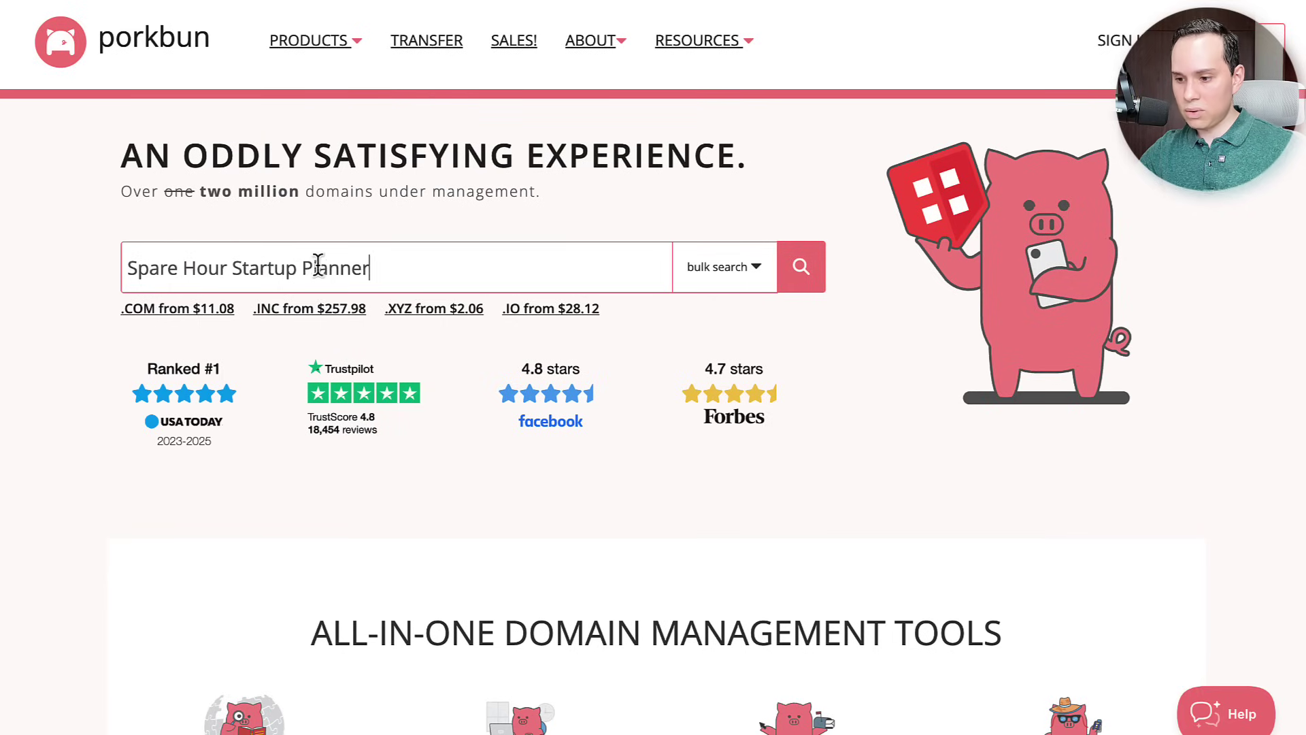
left_click(804, 268)
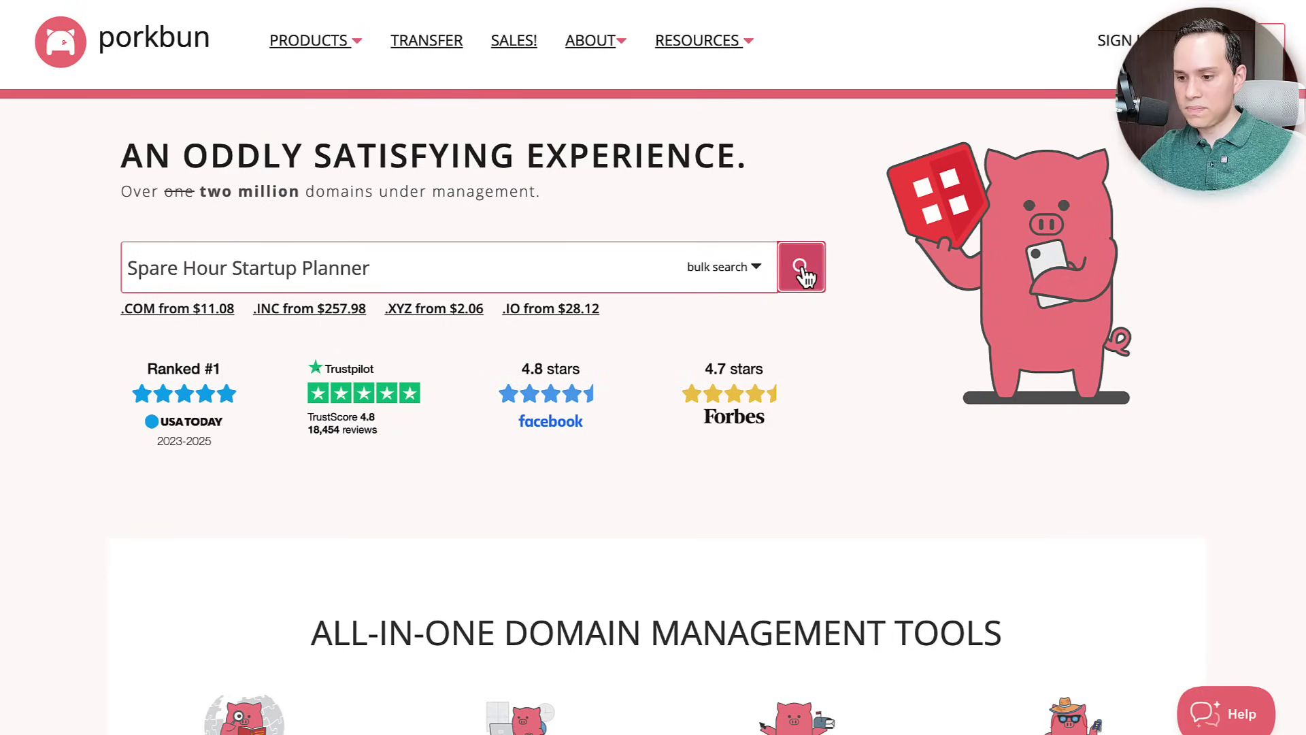
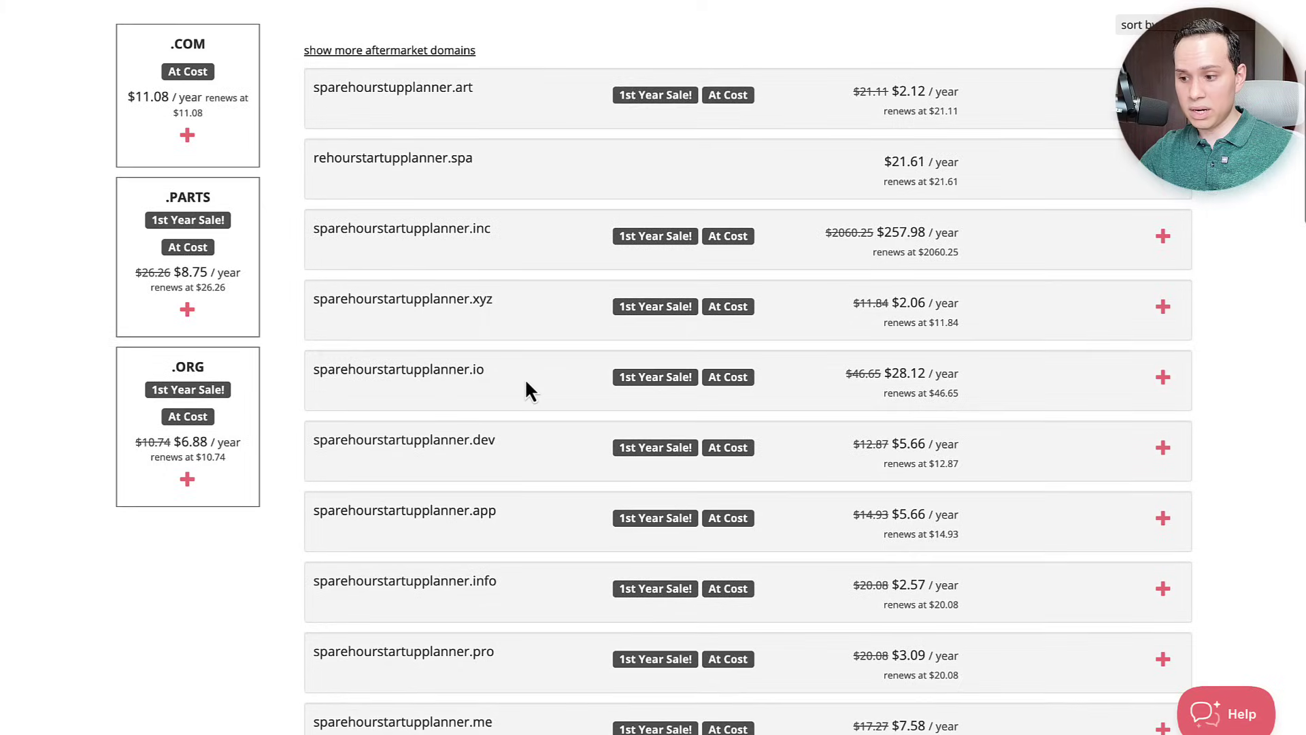
Step: Examine the available domain extensions and yearly prices for sparehourstartupplanner
scroll(525, 382, "down", 5)
scroll(527, 384, "down", 2)
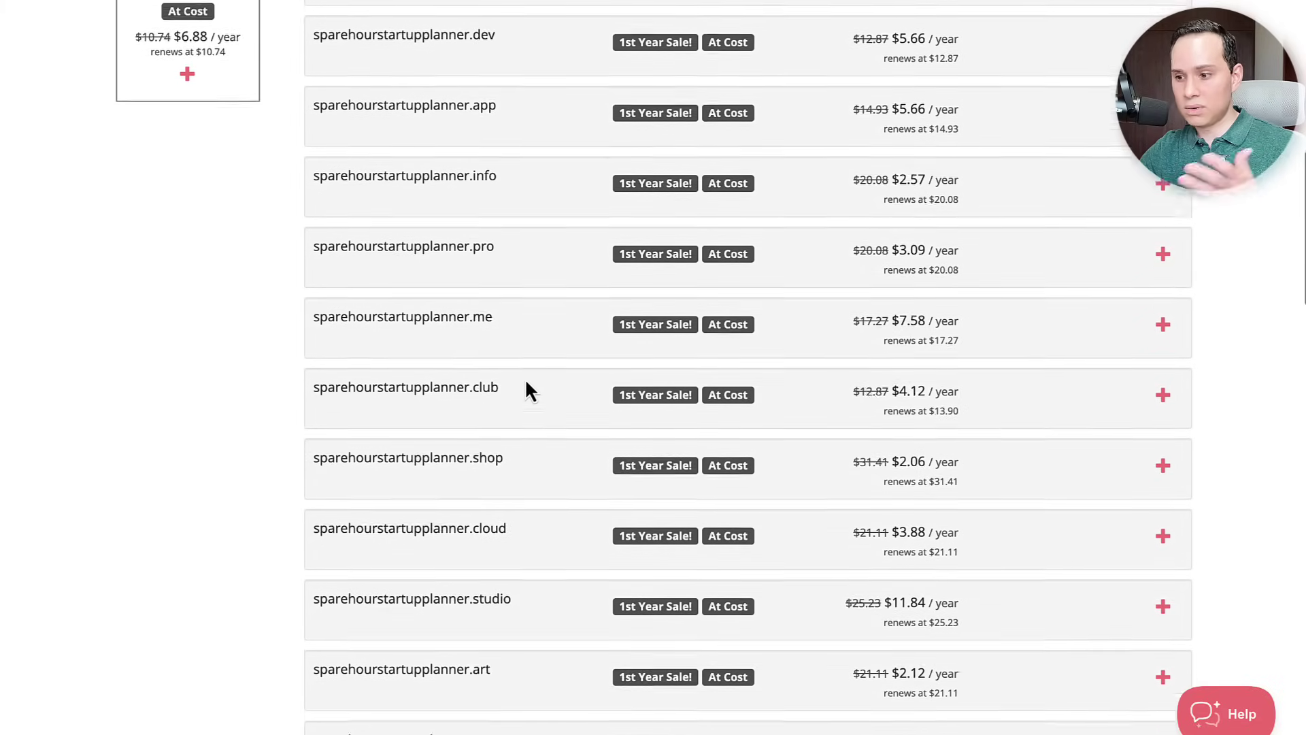
scroll(528, 385, "up", 7)
scroll(527, 384, "up", 2)
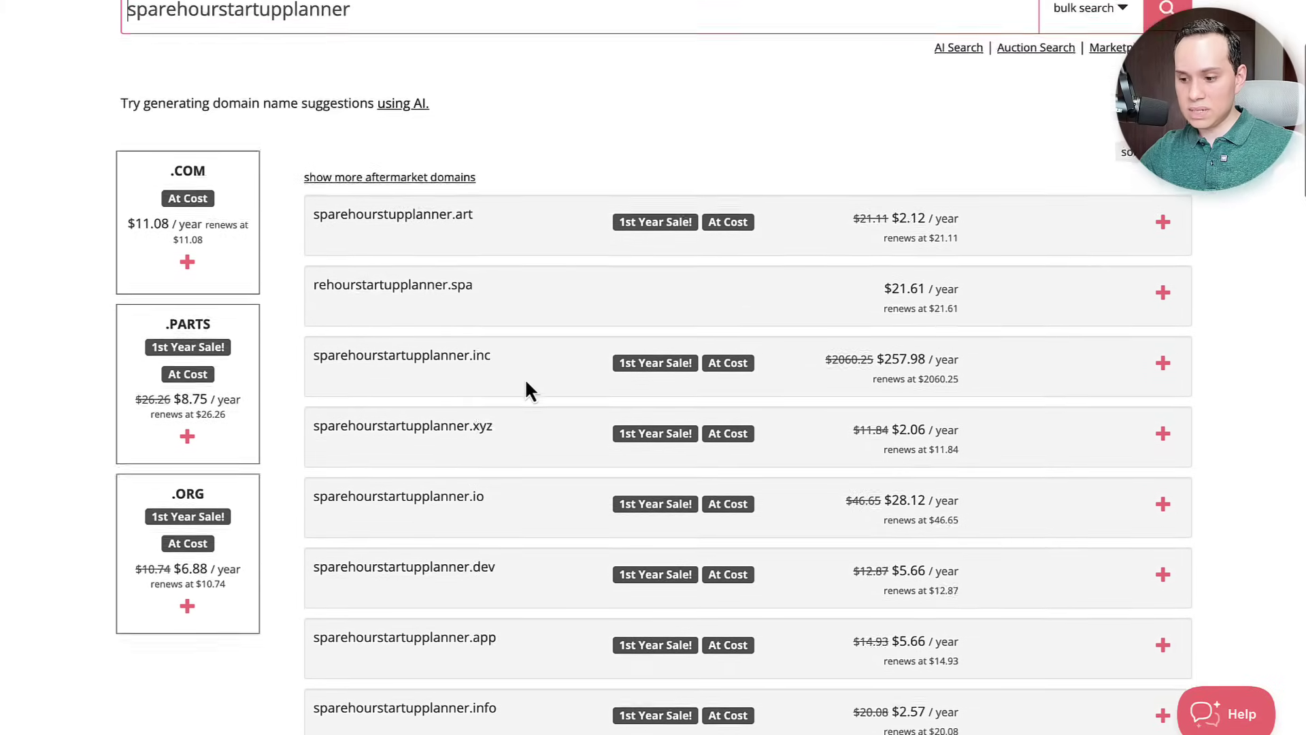
scroll(527, 385, "down", 10)
scroll(527, 384, "down", 5)
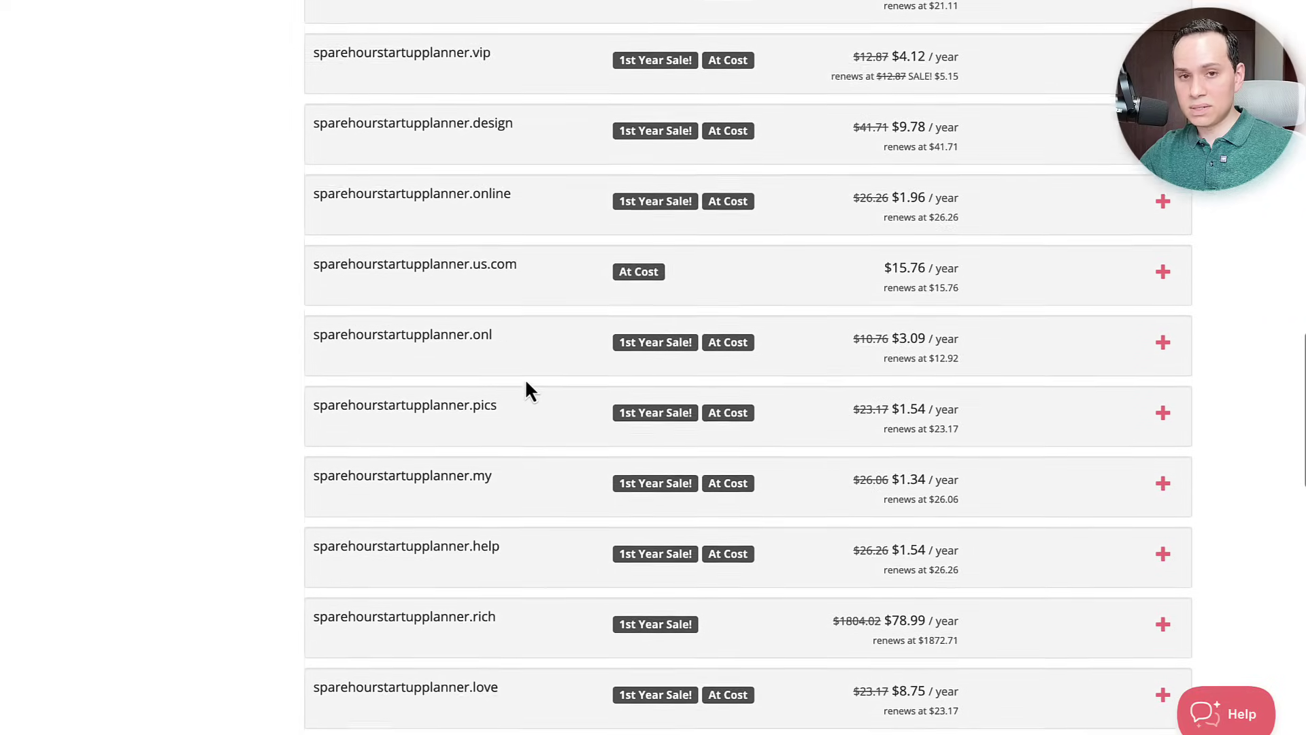
scroll(548, 408, "up", 12)
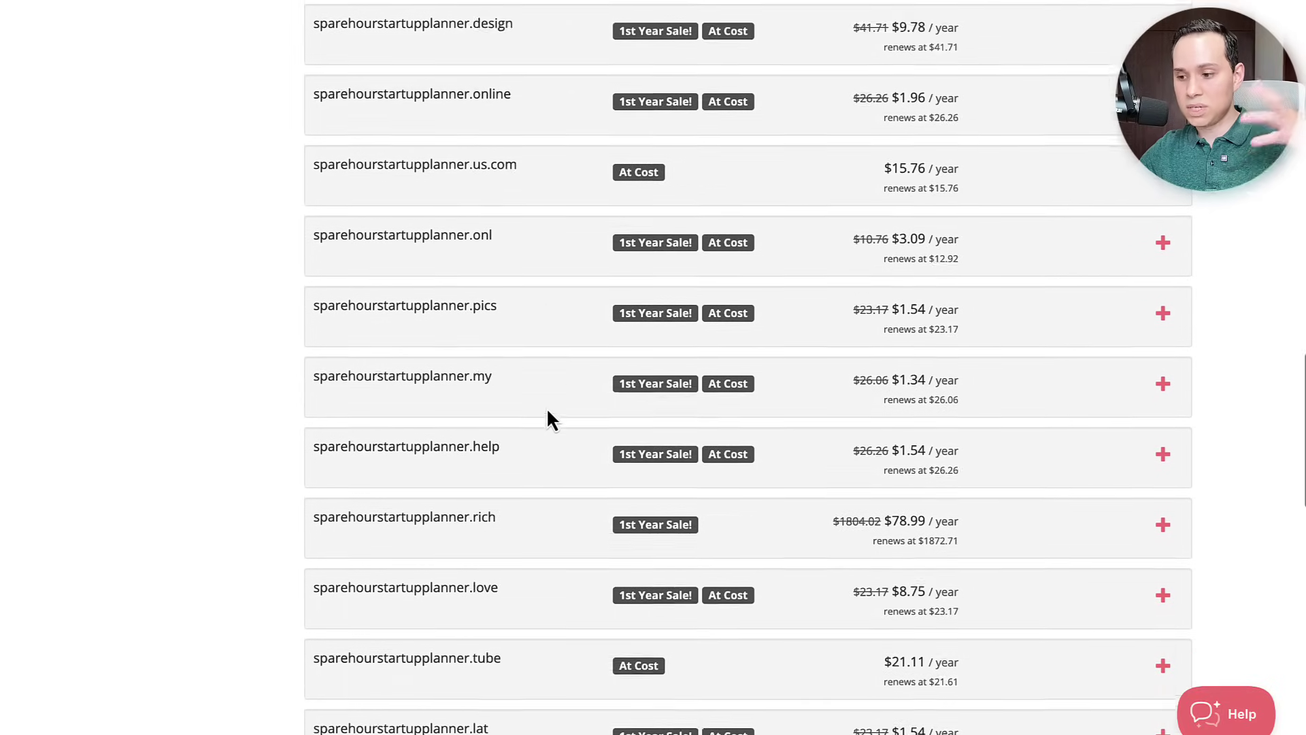
scroll(549, 412, "up", 13)
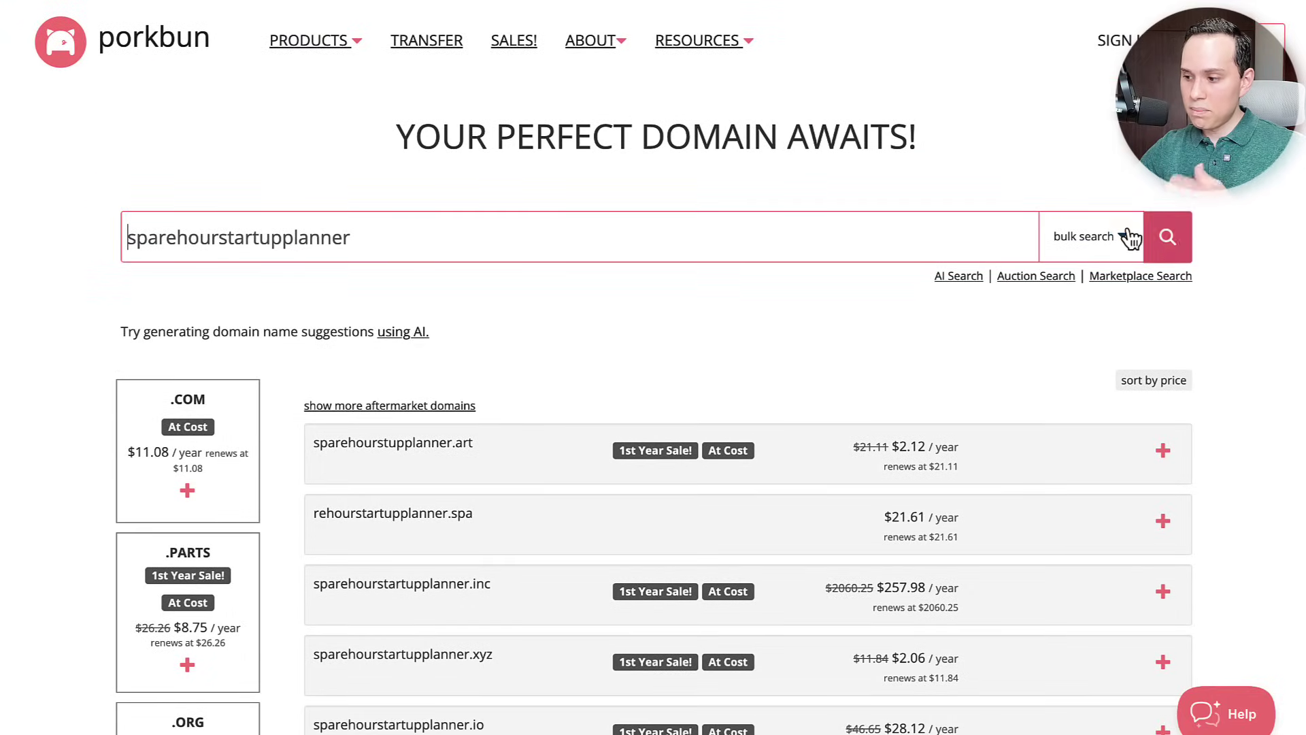
Step: Run Porkbun's AI Search for "Spare Hour Startup Planner" and look through the suggested domains
left_click(957, 279)
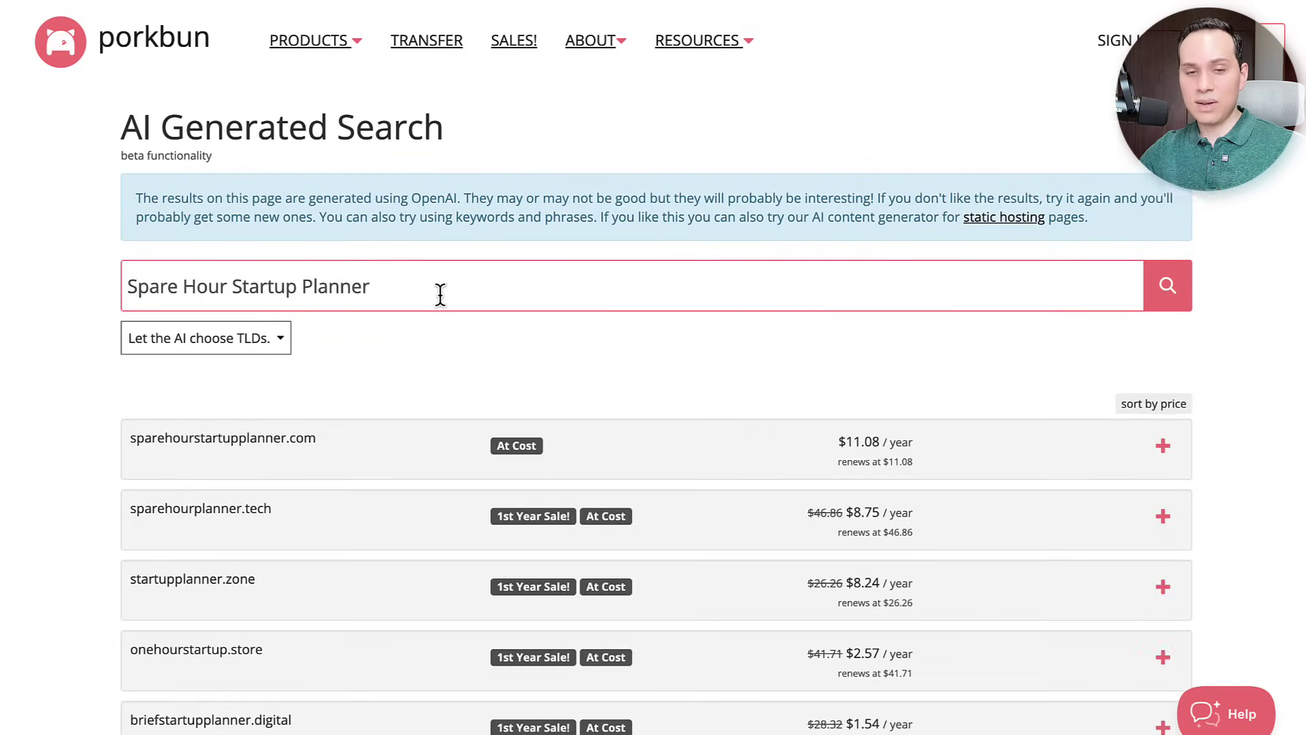
scroll(440, 294, "down", 5)
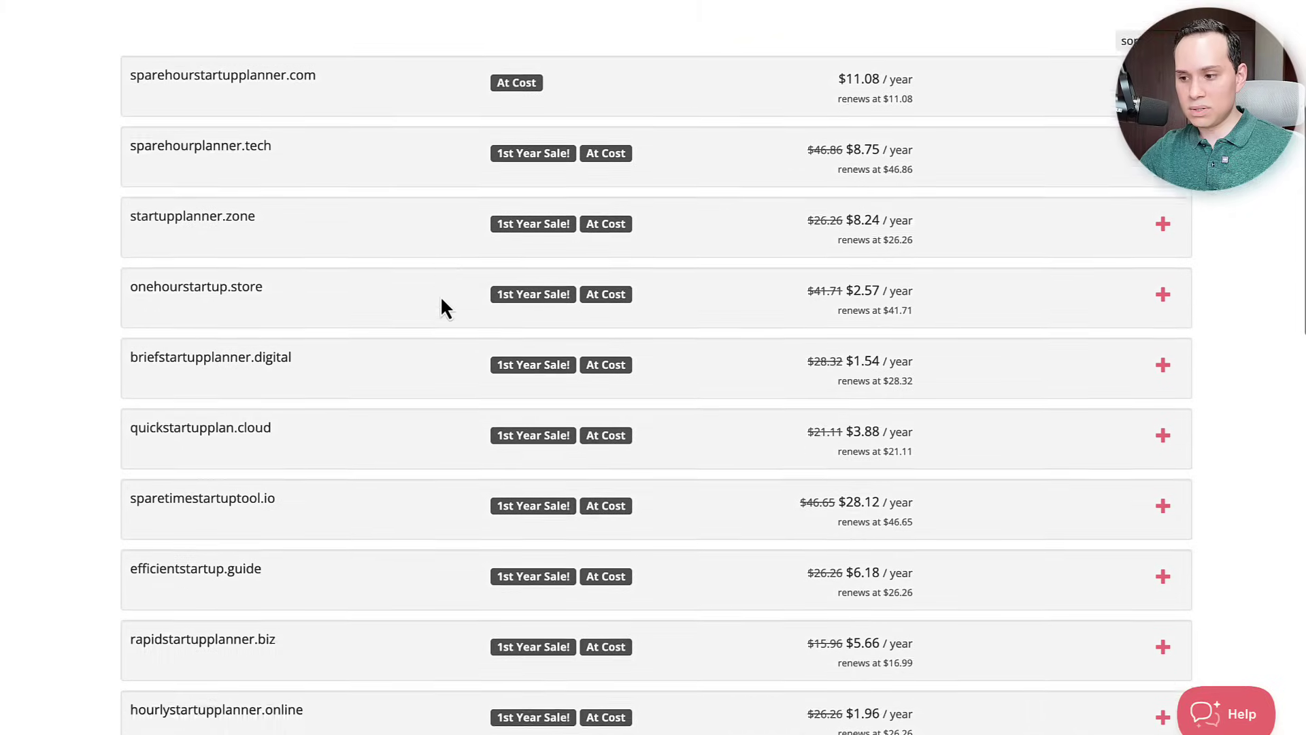
Step: Compare the AI-suggested startup domains by name, first-year price and renewal price, including rapidstartupplanner.biz
scroll(441, 306, "down", 1)
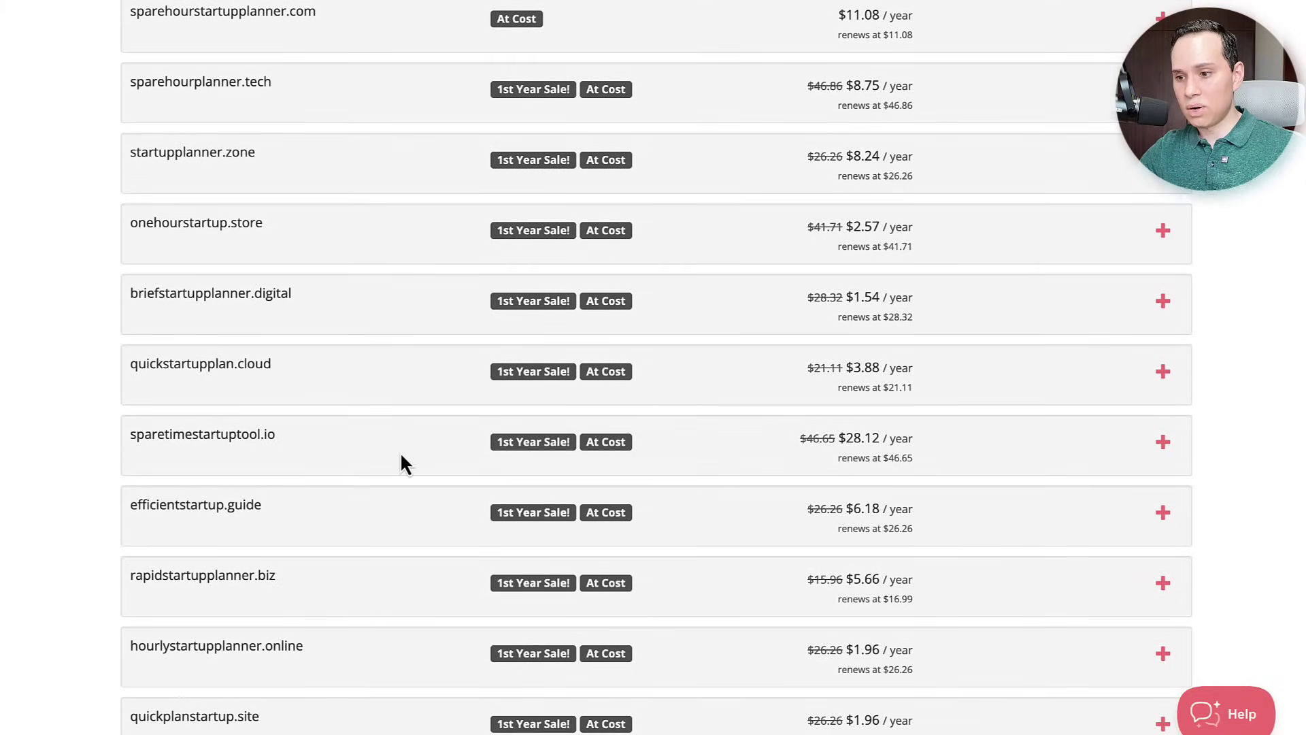
scroll(402, 465, "up", 1)
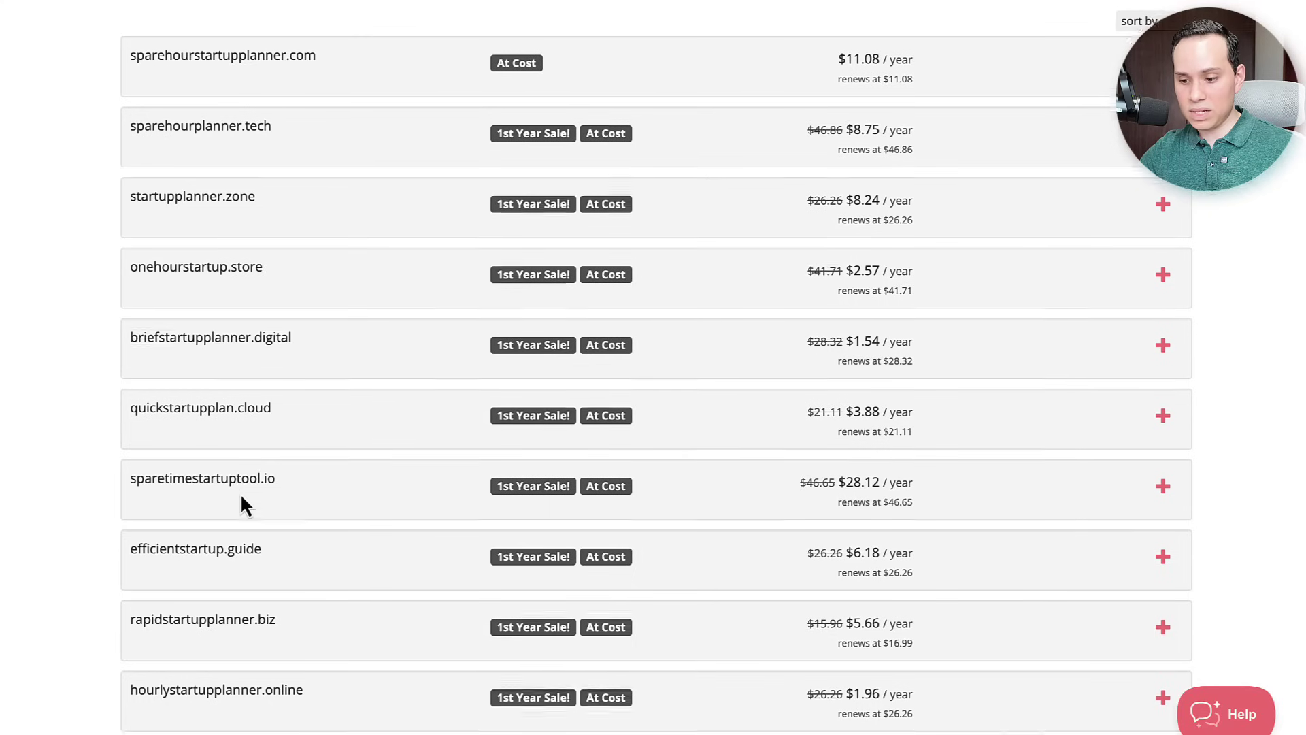
scroll(245, 501, "down", 2)
scroll(267, 435, "down", 2)
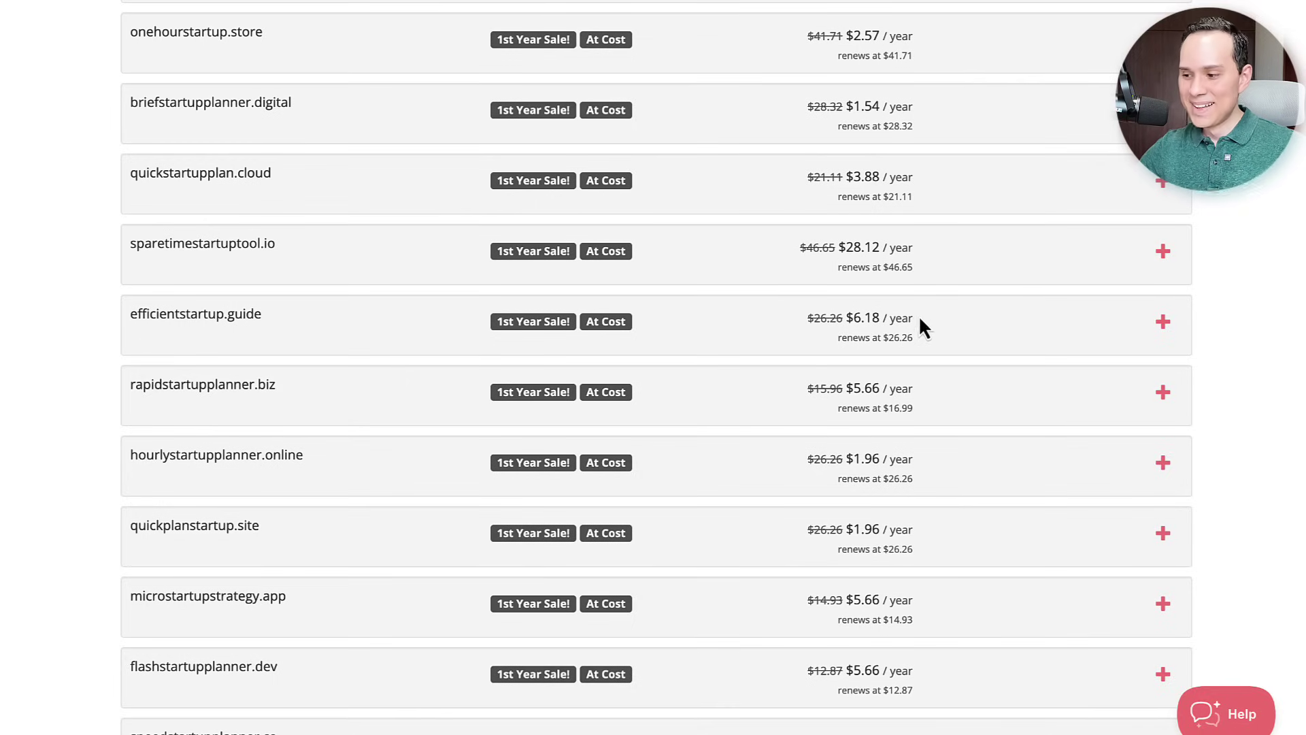
scroll(913, 320, "down", 1)
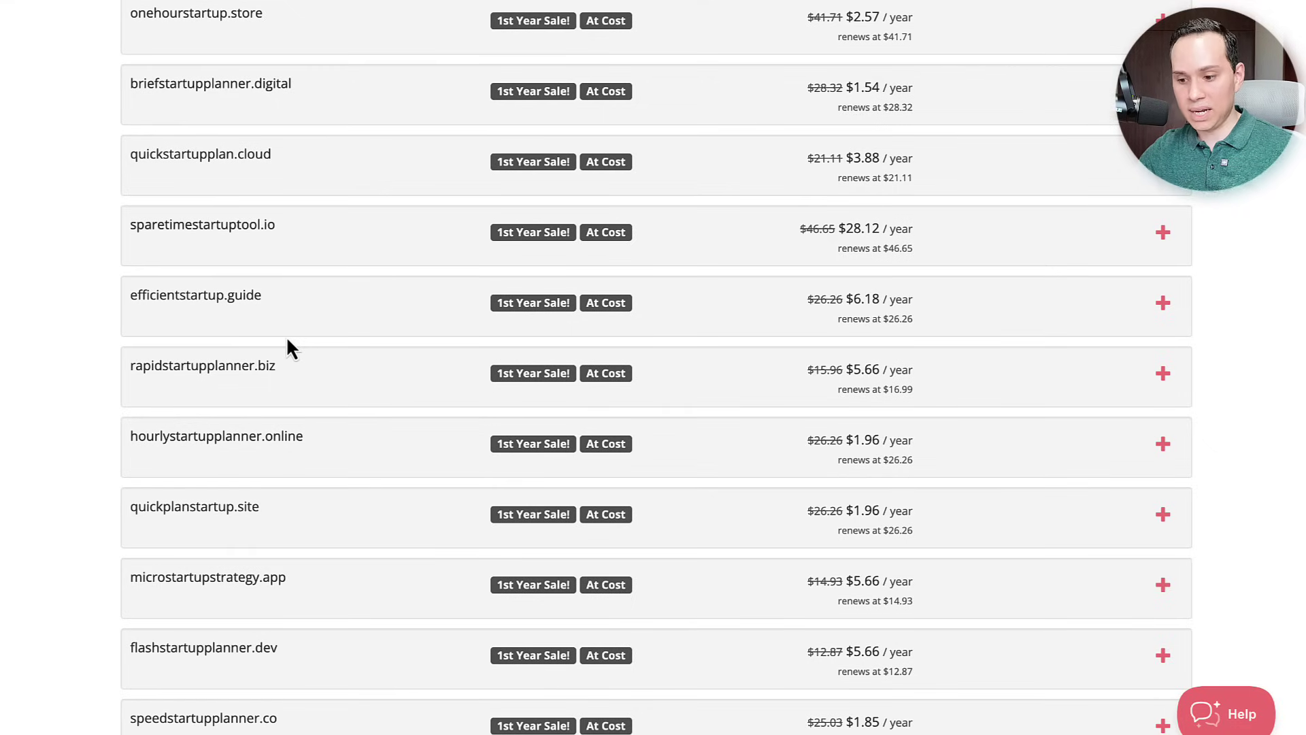
scroll(349, 368, "down", 6)
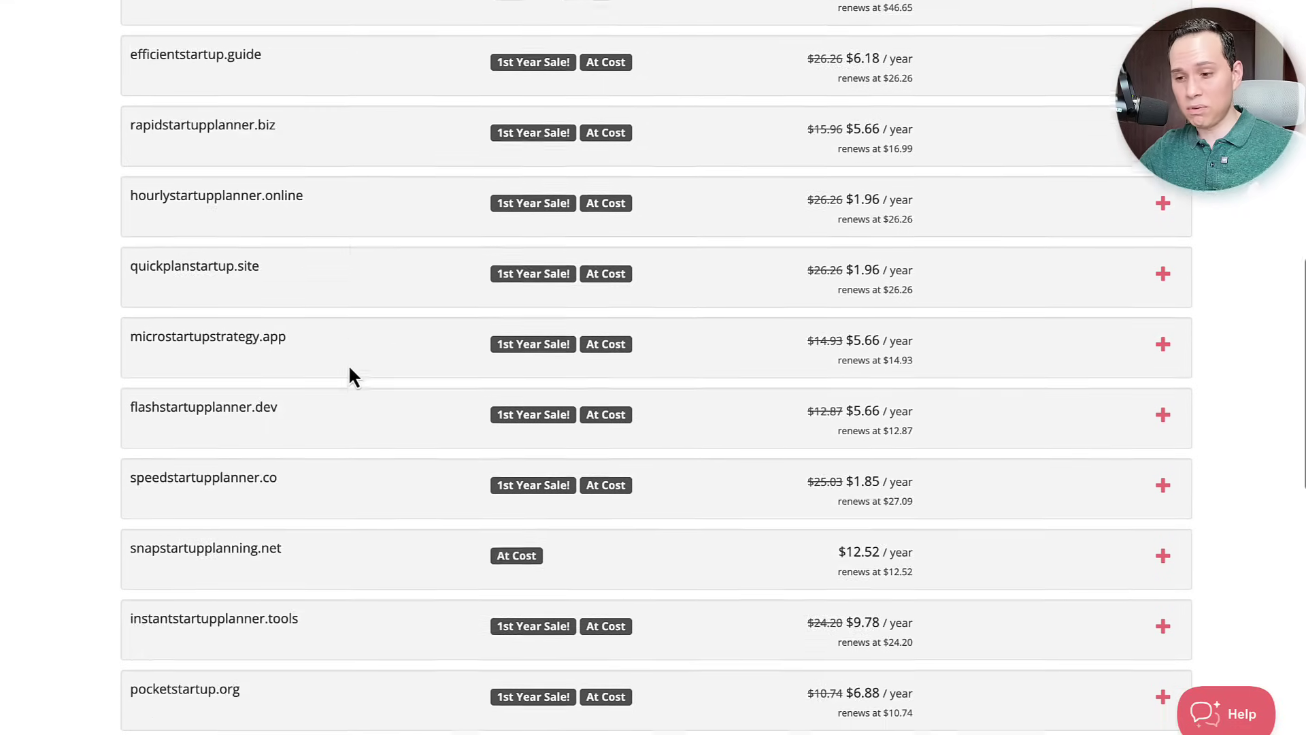
scroll(351, 363, "down", 3)
scroll(356, 361, "up", 4)
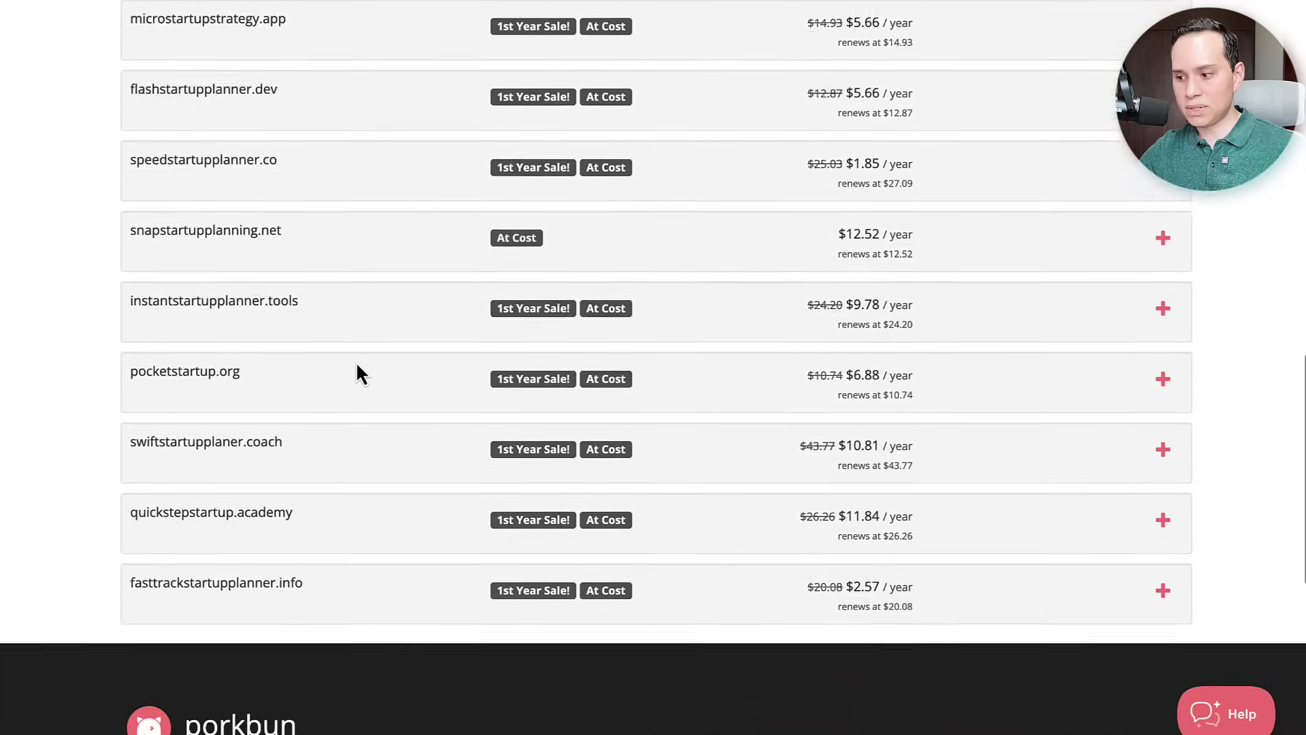
scroll(356, 367, "down", 1)
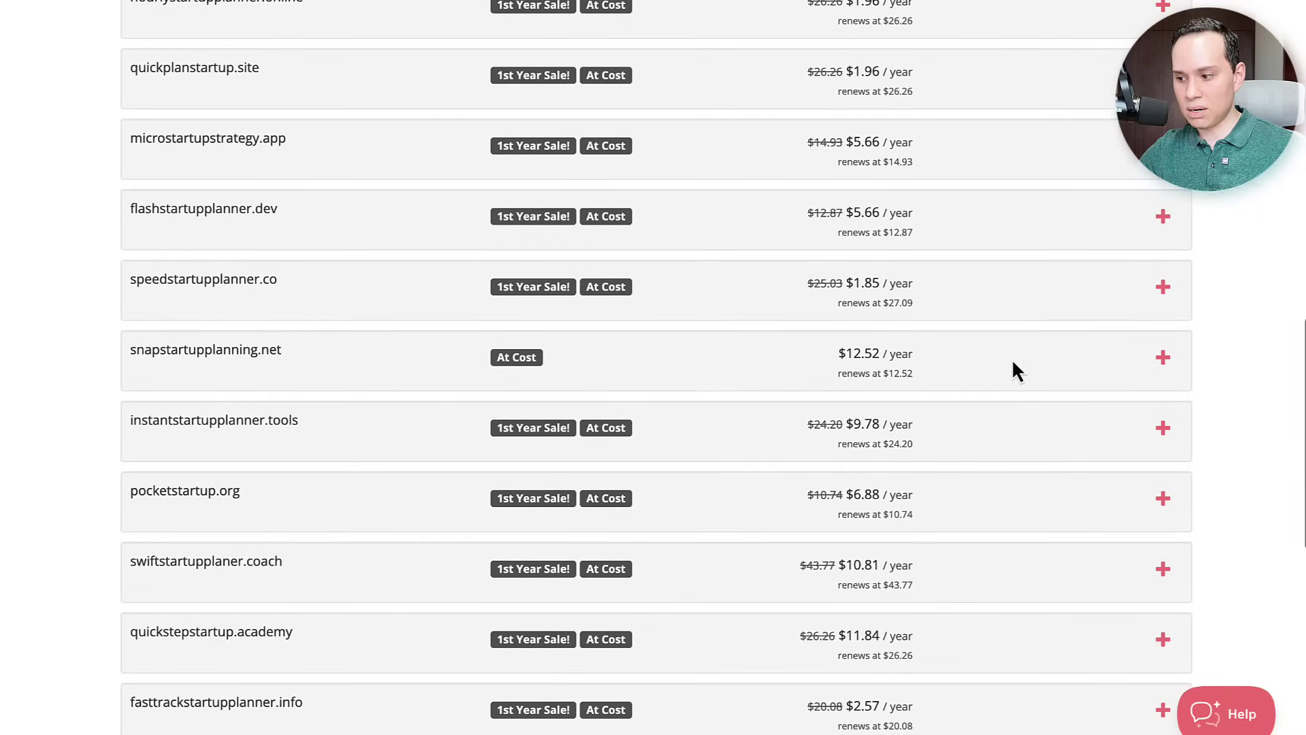
scroll(952, 402, "down", 2)
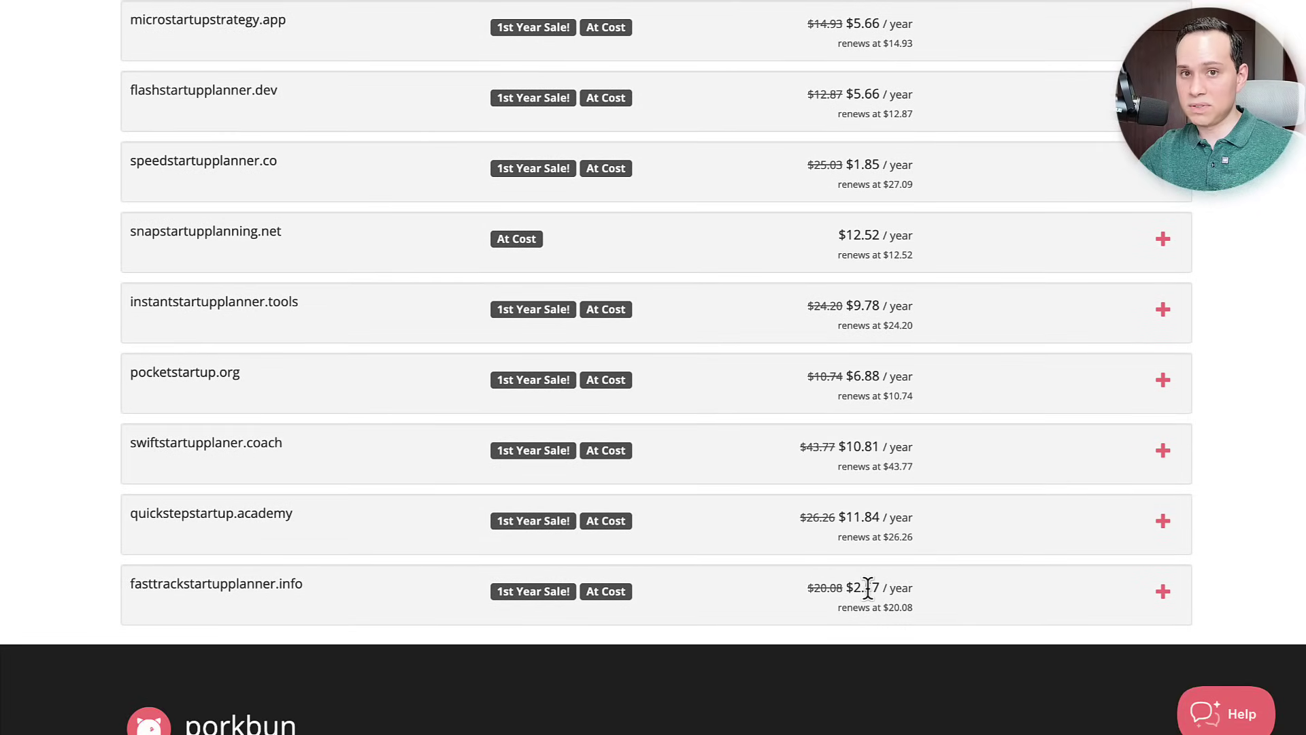
scroll(875, 585, "up", 2)
scroll(870, 593, "up", 7)
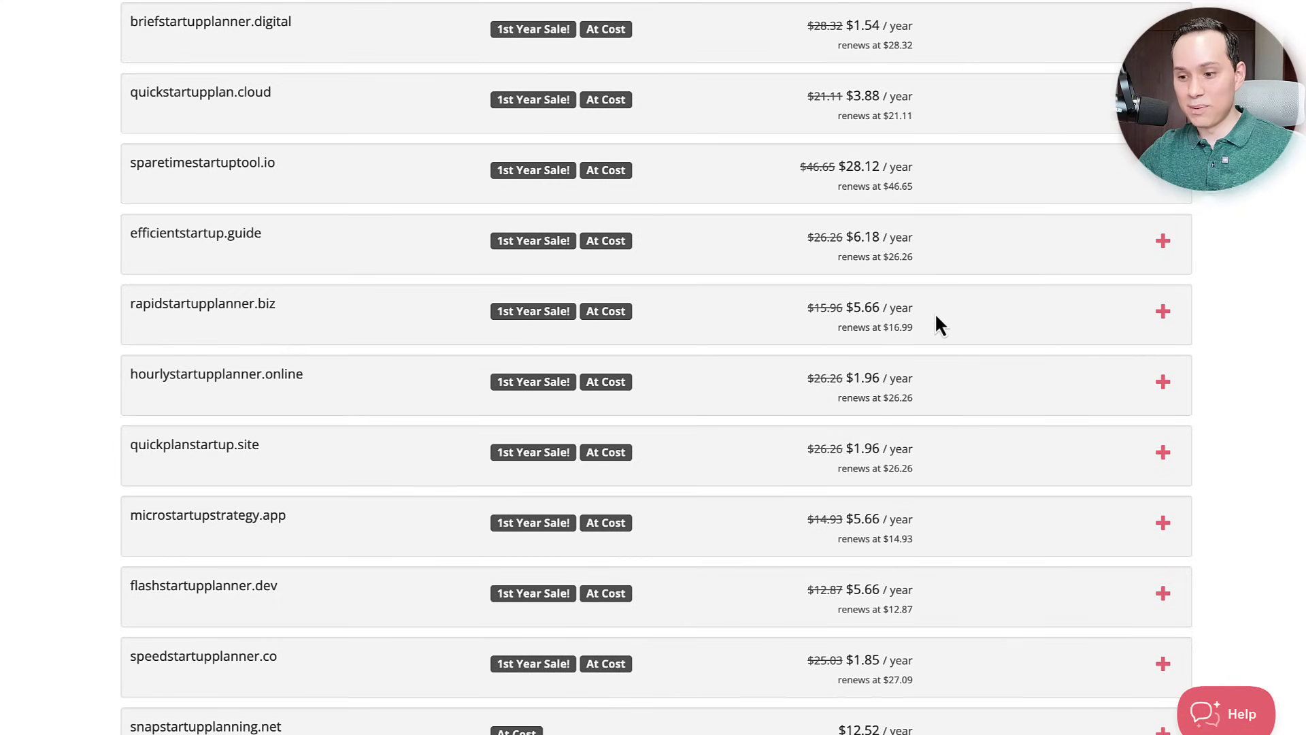
left_click_drag(329, 320, 149, 311)
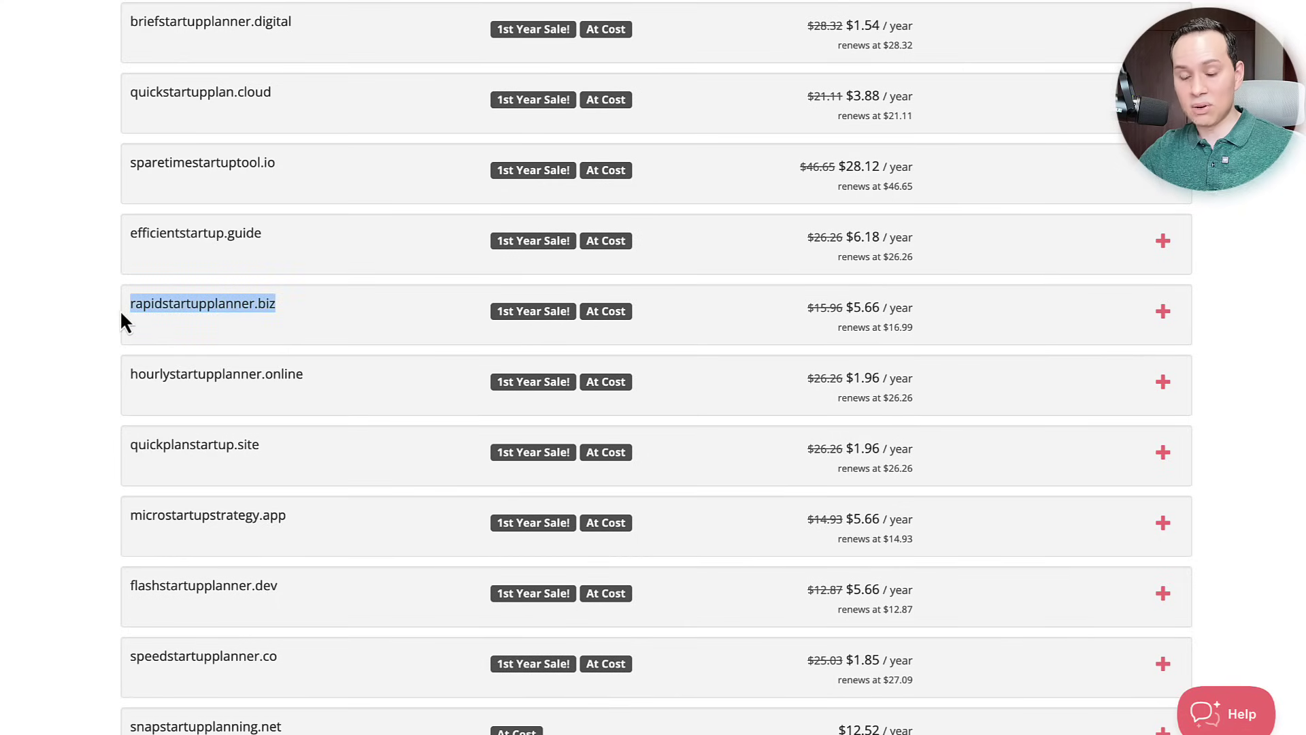
scroll(378, 323, "up", 5)
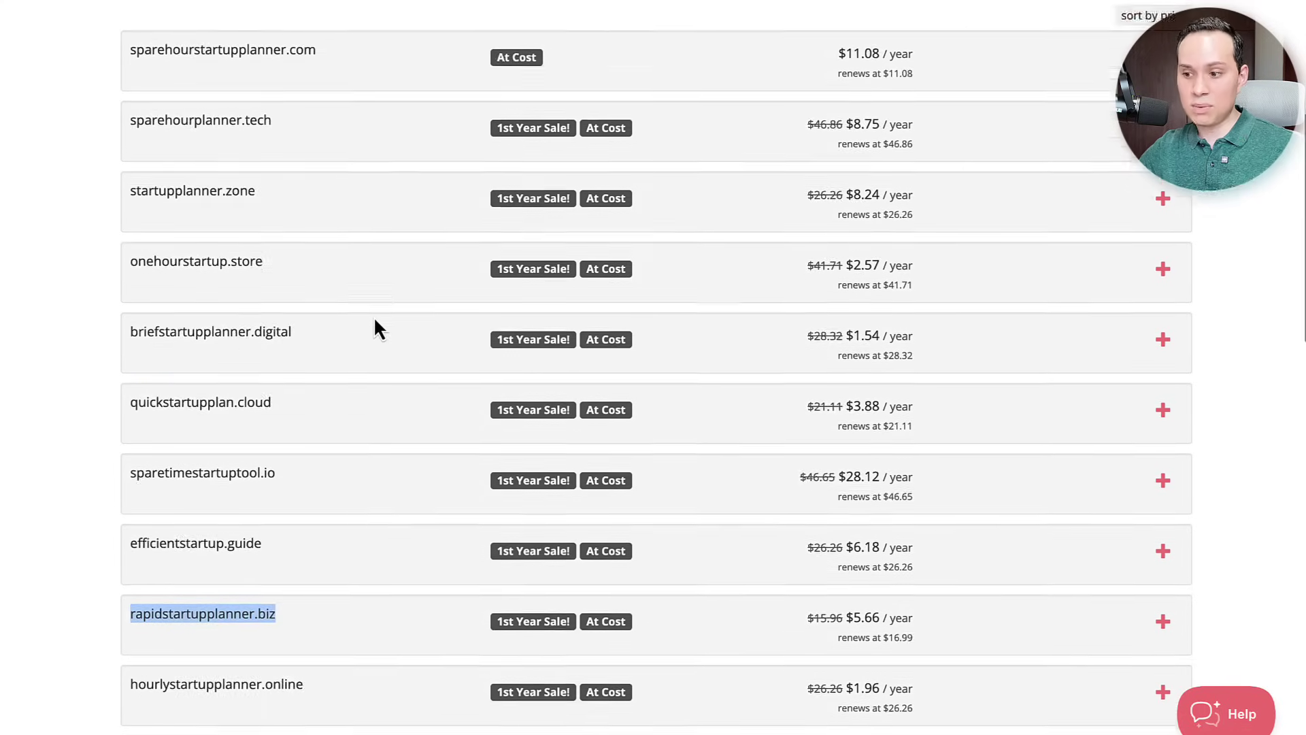
scroll(376, 329, "up", 4)
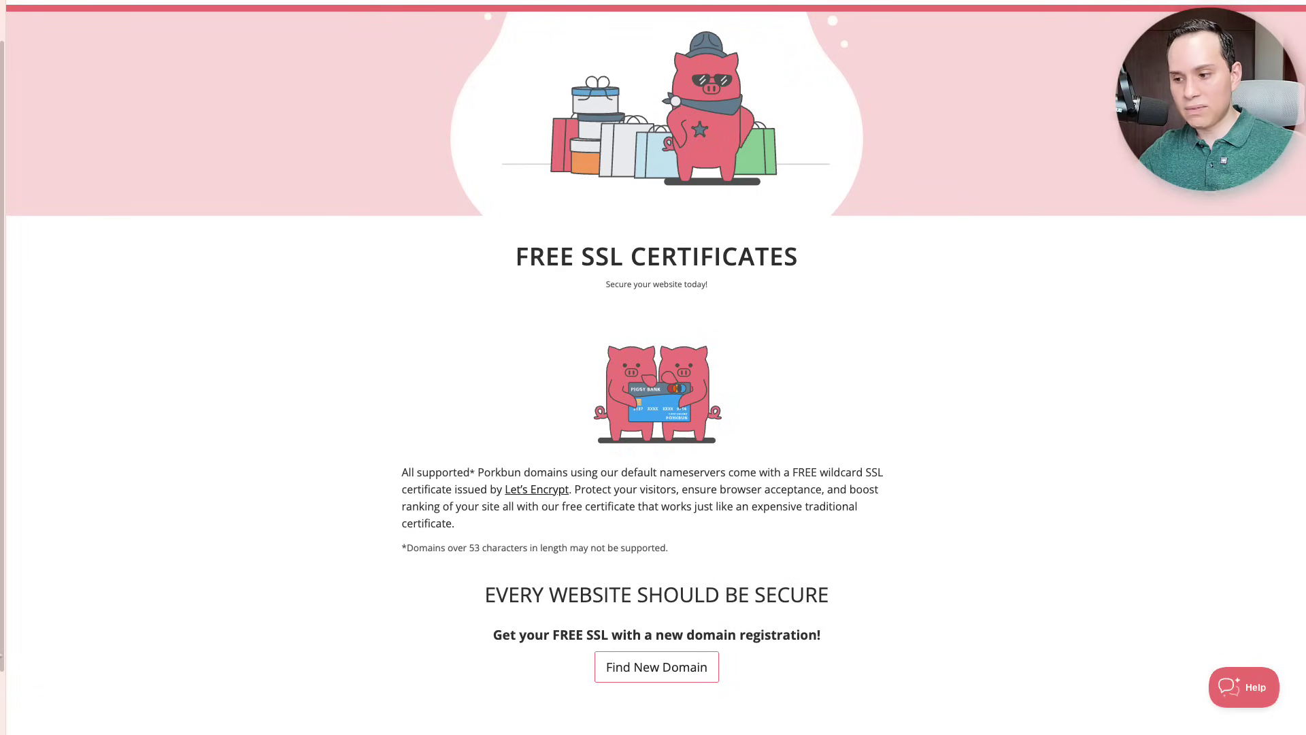
Step: Look through Porkbun's pages on free SSL certificates, free WHOIS privacy, email hosting, custom domain email and Link In Bio
key("ctrl+Tab")
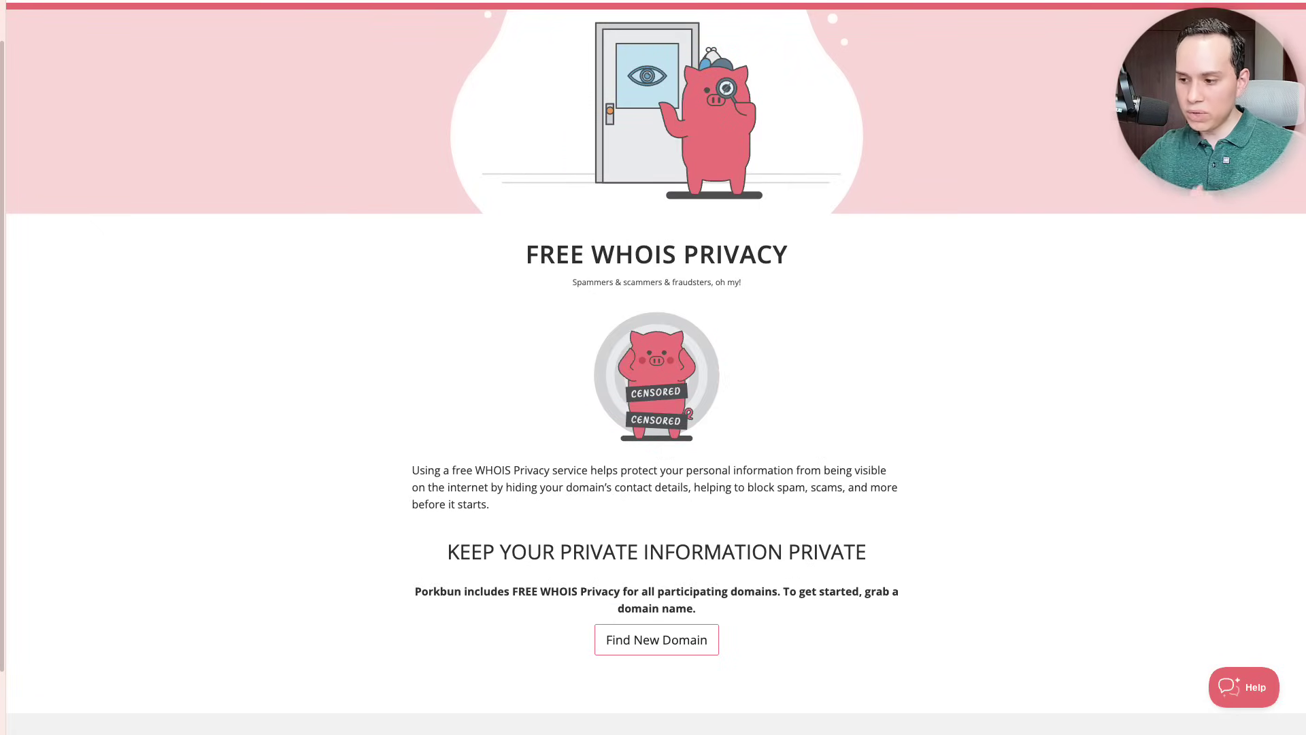
key("ctrl+Tab")
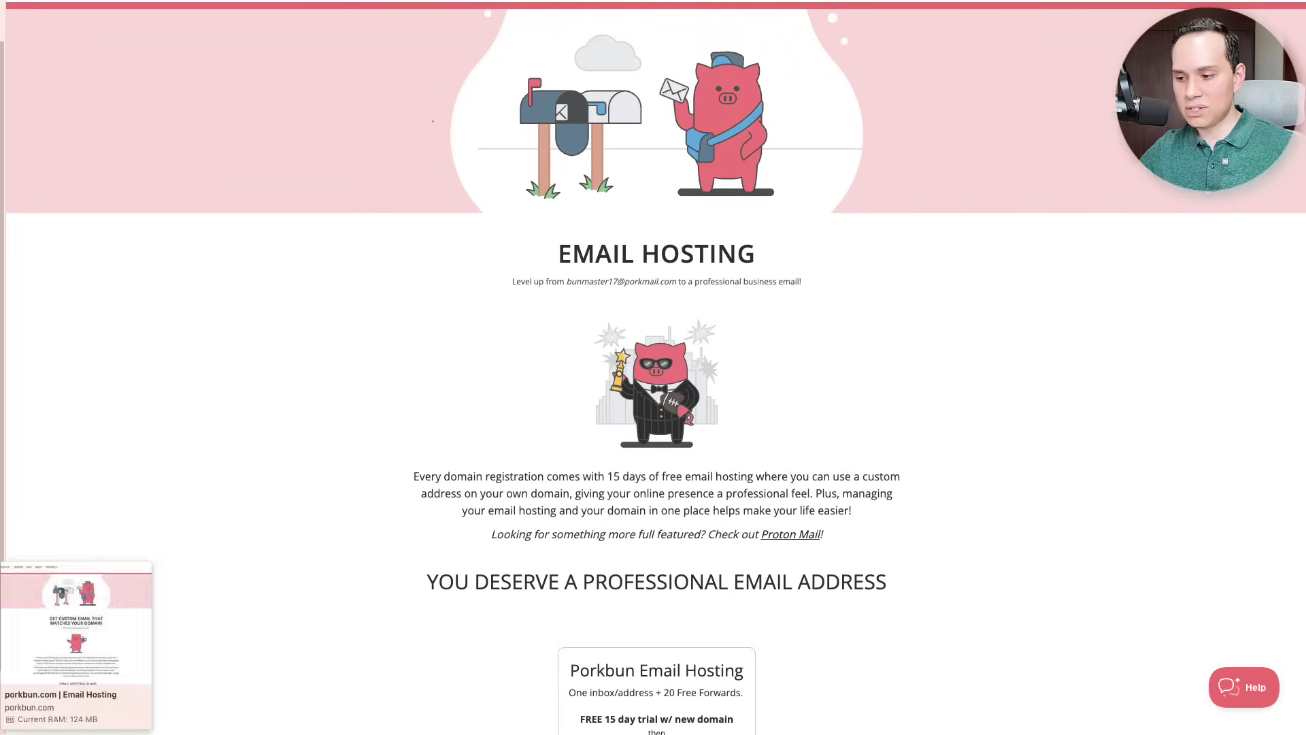
key("ctrl+Tab")
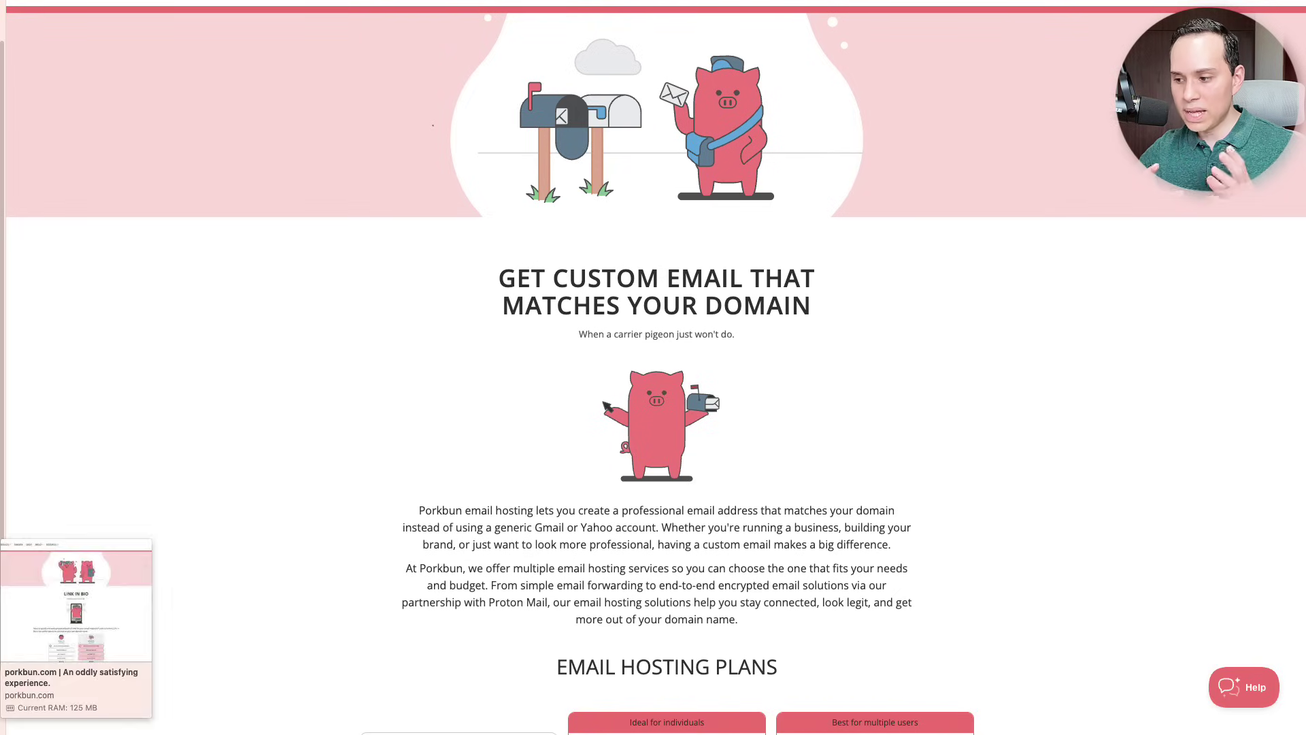
key("ctrl+Tab")
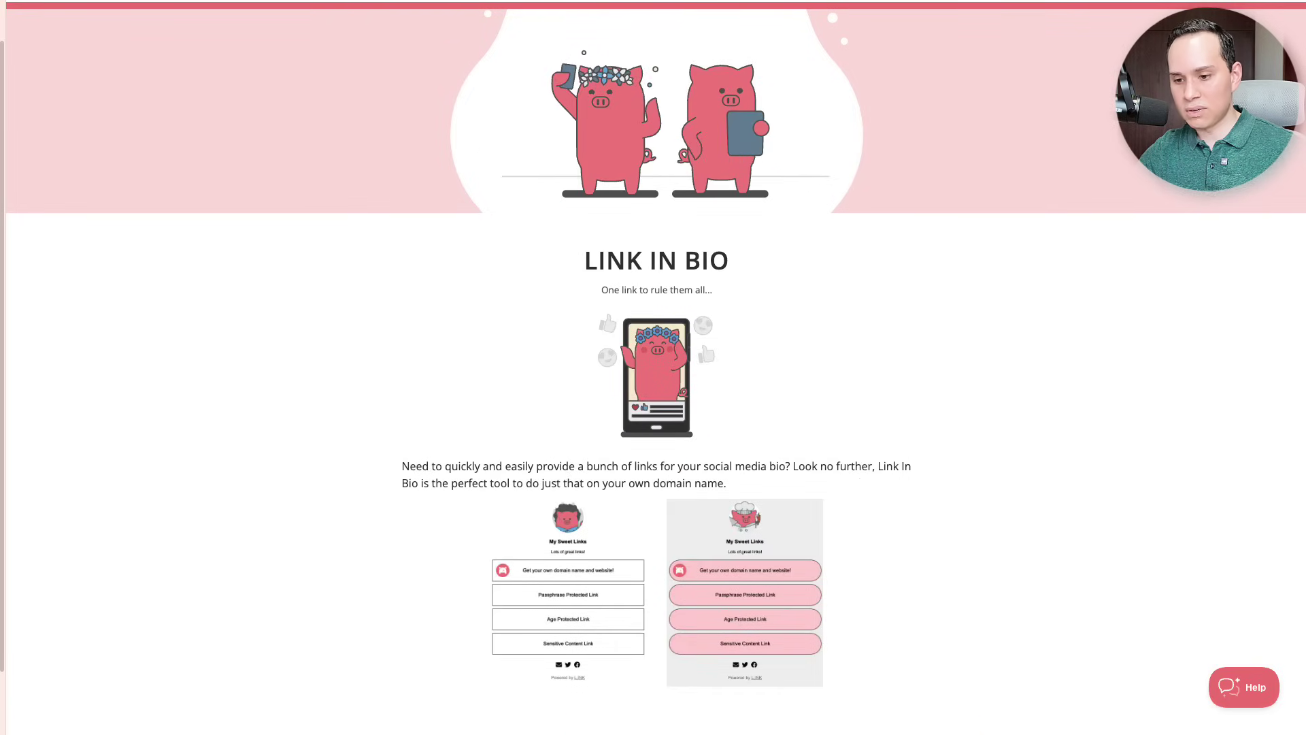
Step: Return to the suggested domains and copy efficientstartup.guide
key("ctrl+Tab")
left_click_drag(283, 524, 128, 522)
key("ctrl+c")
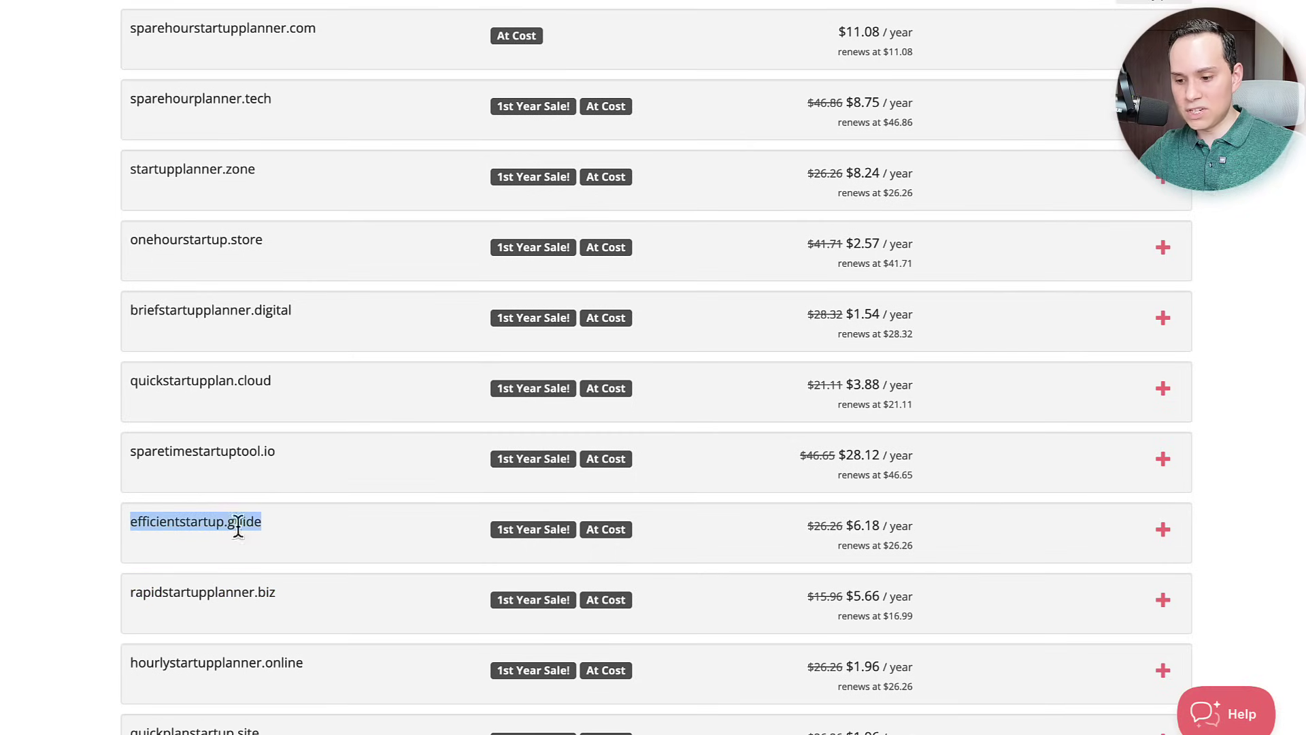
Step: Switch to the Google Docs landing page template and fill its Domain/URL cell with "Efficientstartup.guide (BUY)"
left_click(22, 116)
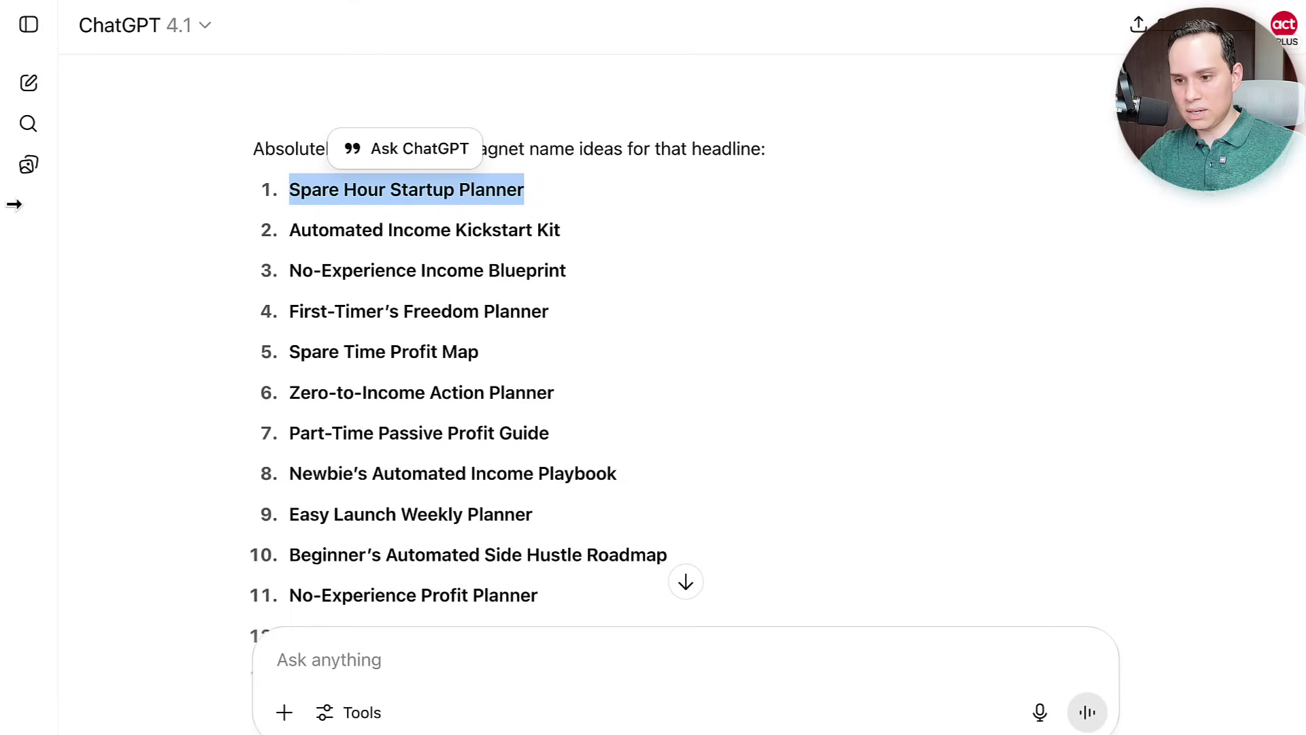
left_click(4, 126)
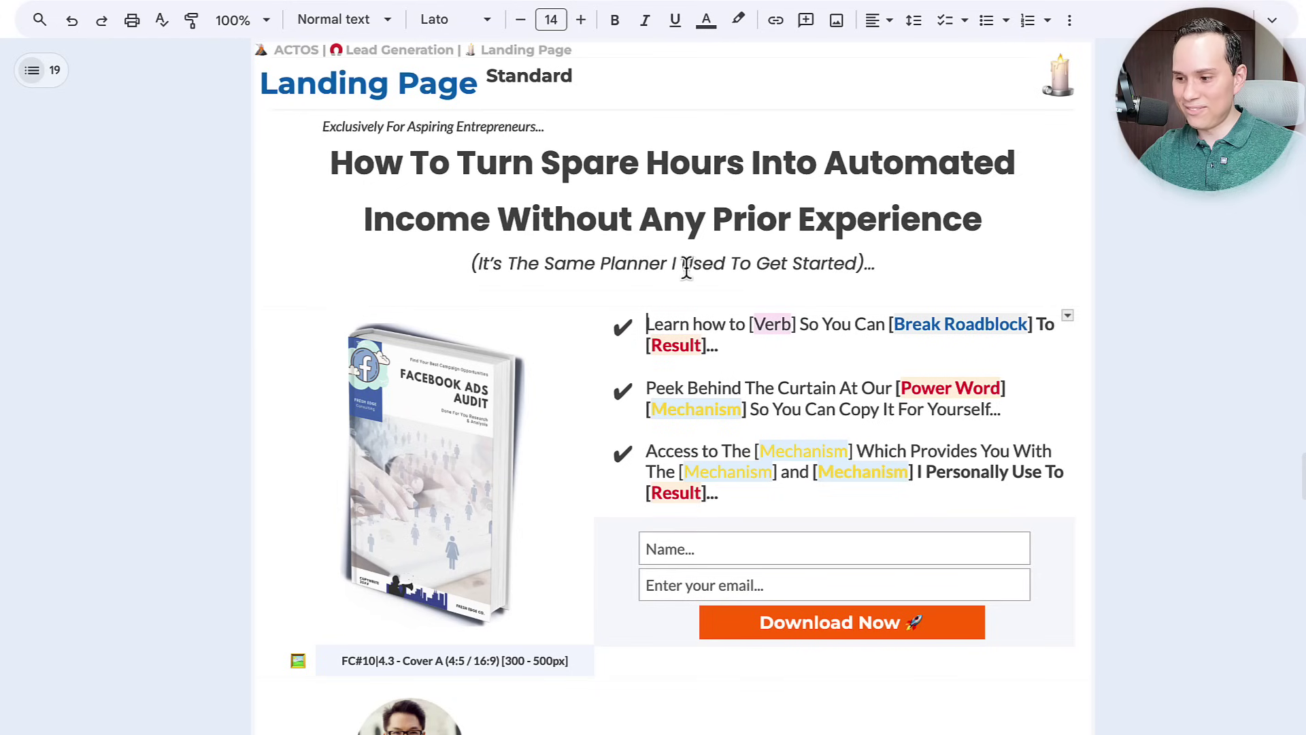
scroll(609, 283, "down", 5)
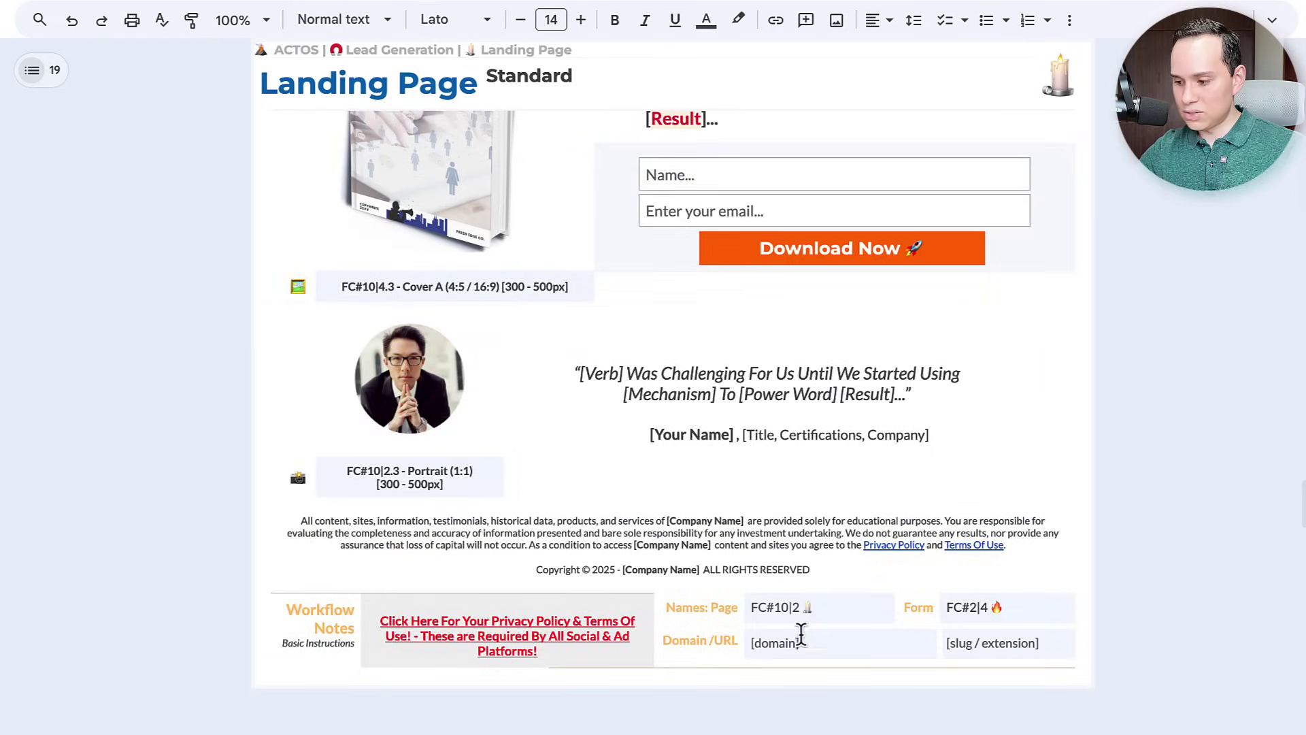
left_click(847, 644)
double_click(848, 645)
key("ctrl+v")
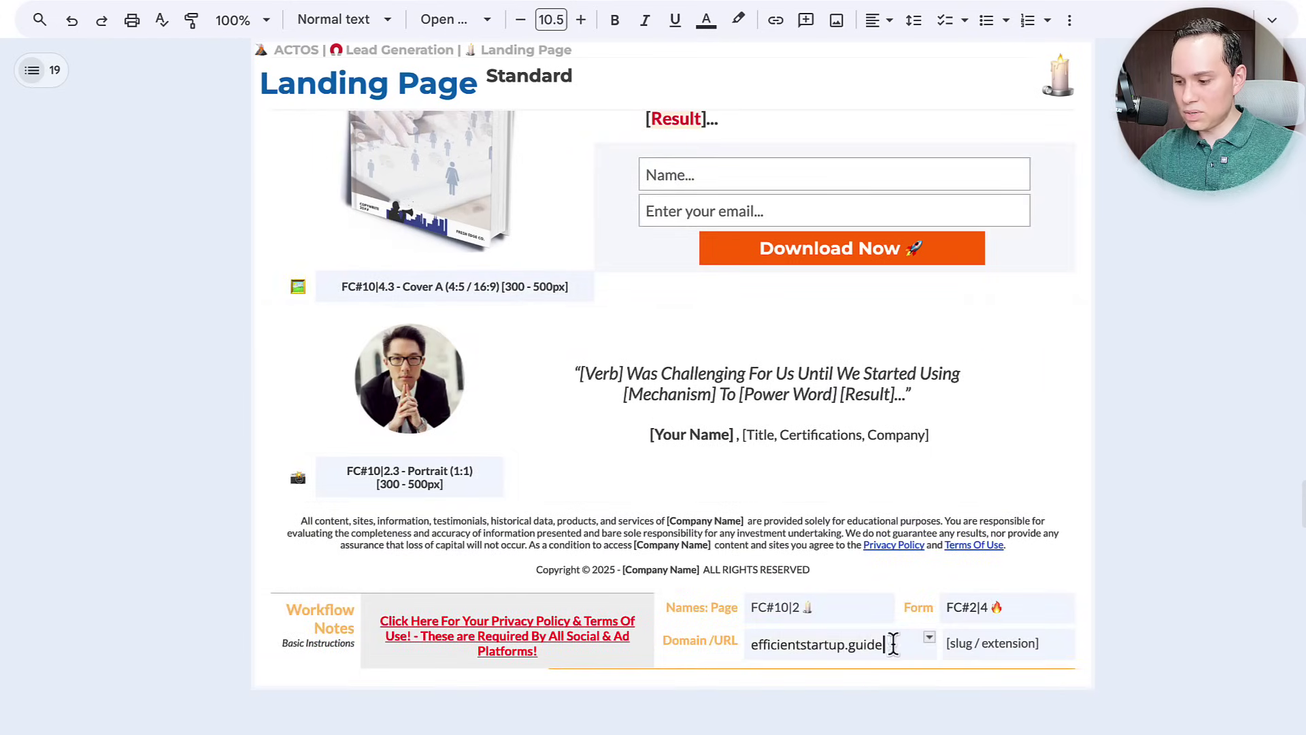
type("(")
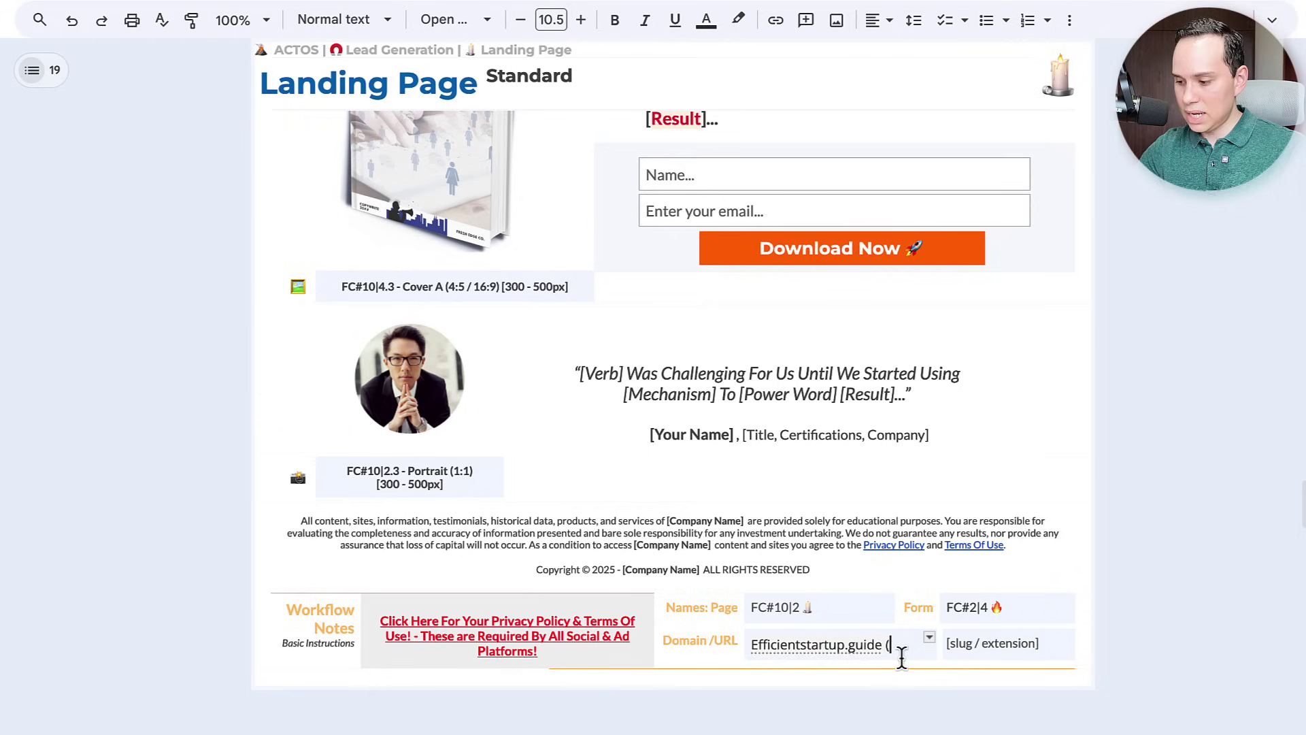
type("BUY)")
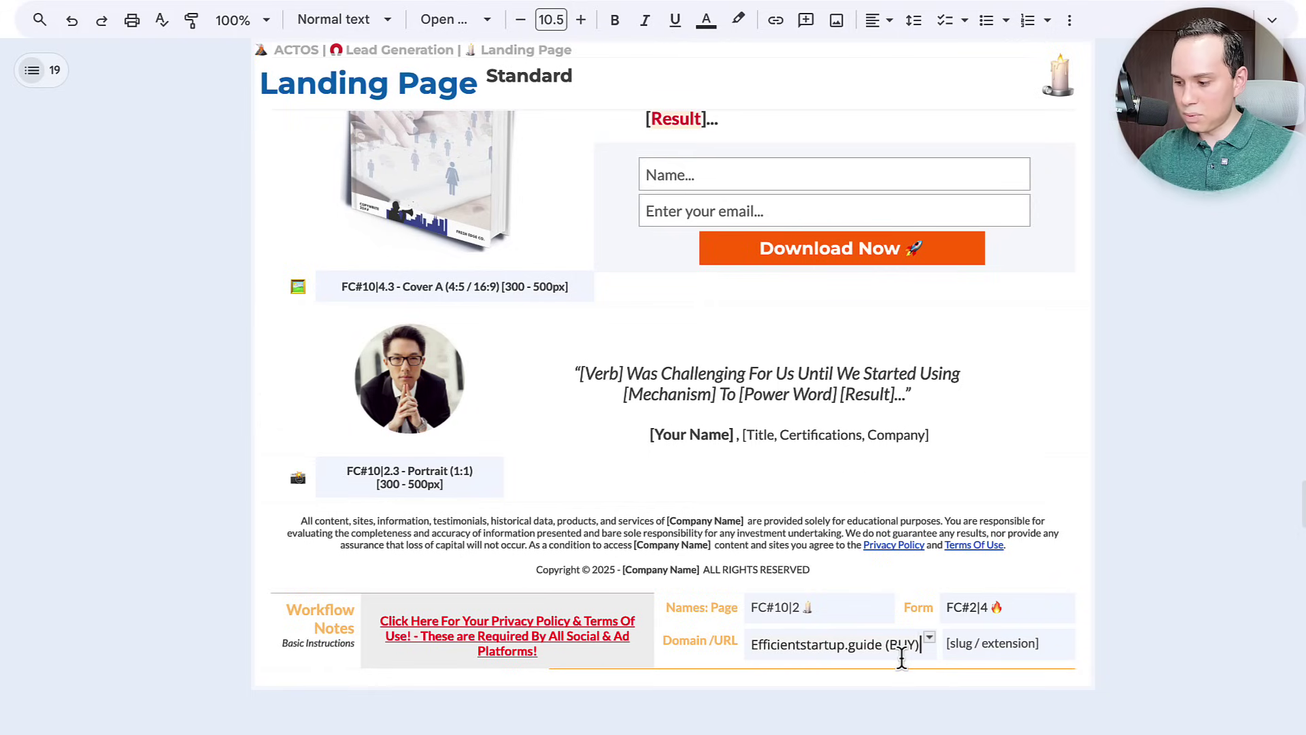
Step: Switch to ChatGPT, give it the domain efficientstartup.guide (Spare Hour Startup Planner), and request two sets of 5 interest-building bullets with power words and concrete outcomes
scroll(936, 554, "up", 5)
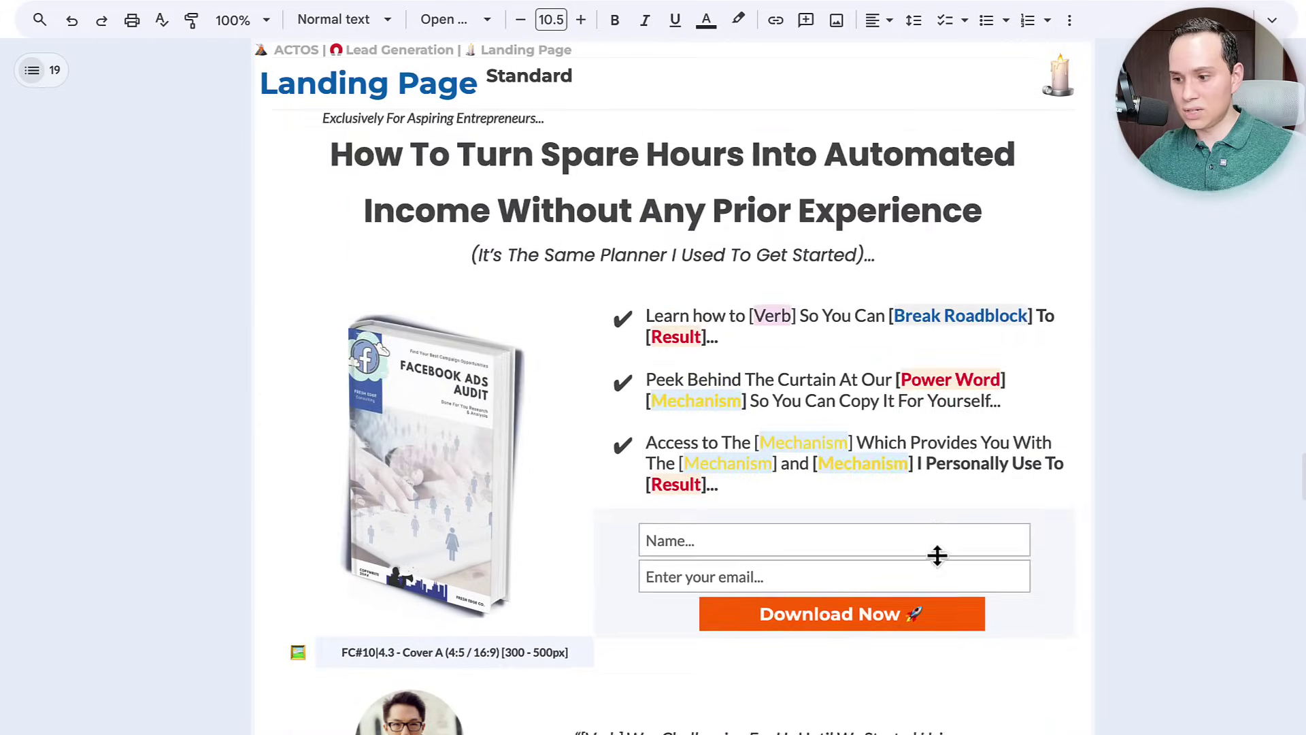
scroll(938, 555, "up", 1)
scroll(937, 556, "down", 1)
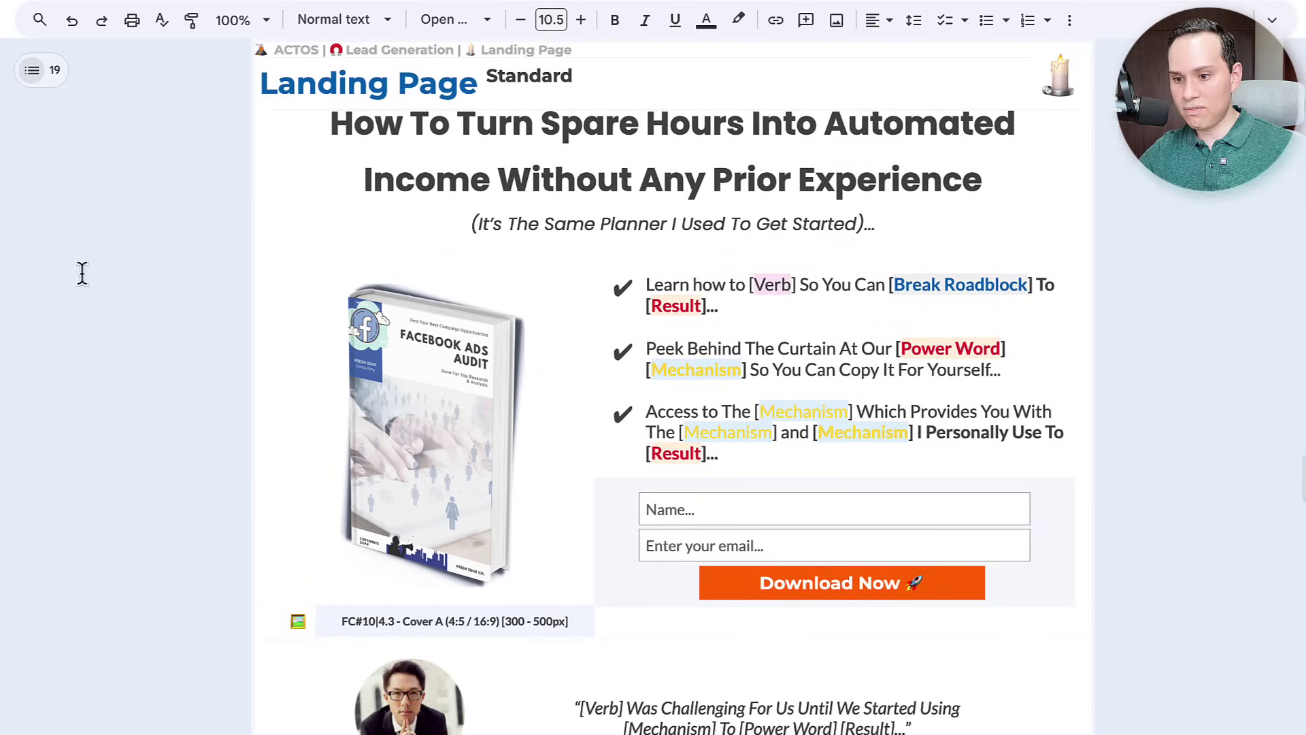
left_click(3, 147)
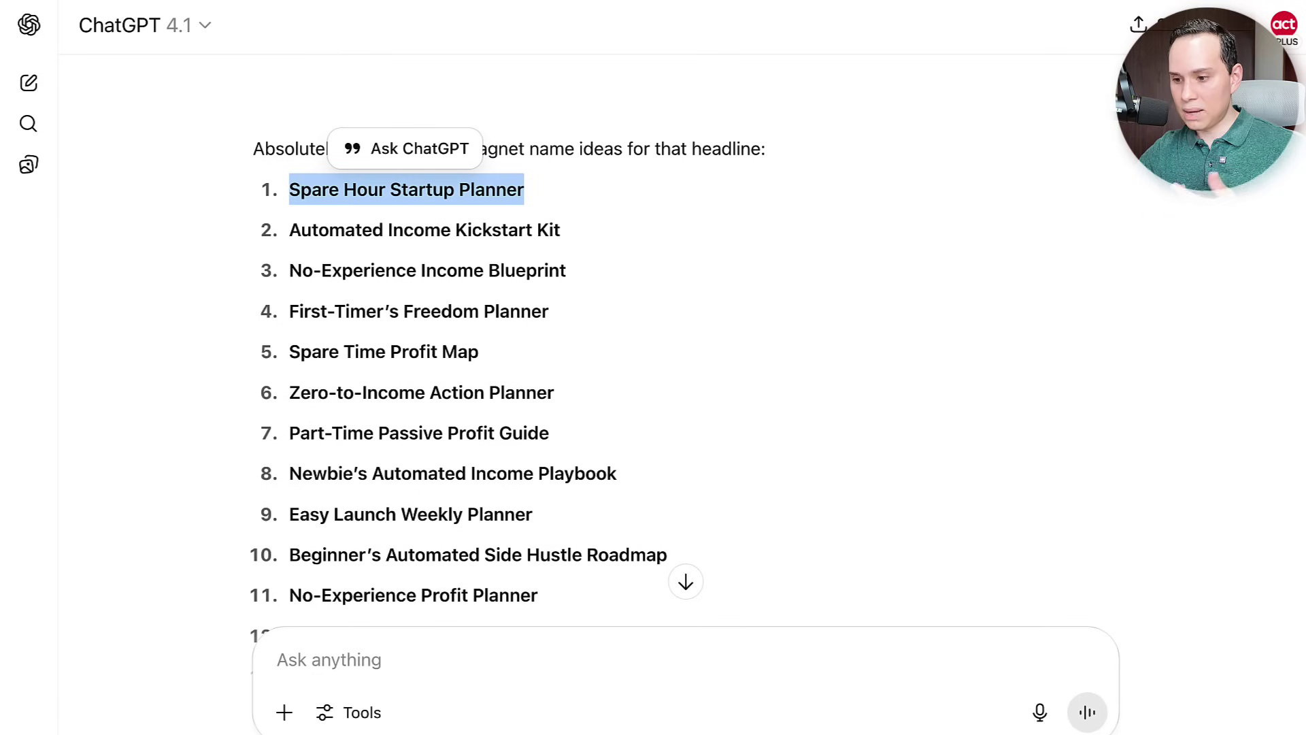
left_click(405, 659)
type("My Domain Name Will Be: efficientstartup.guide (Spare Hour Startup Planner)  You are a Conversion Copywriter. Create a bullet stack that builds INTEREST: Generate two sets of 5 bullets (odd numbers convert best) Each bullet must start with a power word (Examples: Amazing, Quick, Proven, Simple, etc.) End each bullet with a concrete outcome (time saved, money gained, pain removed). Deliver: Set A, blank line, Set B. No headings.")
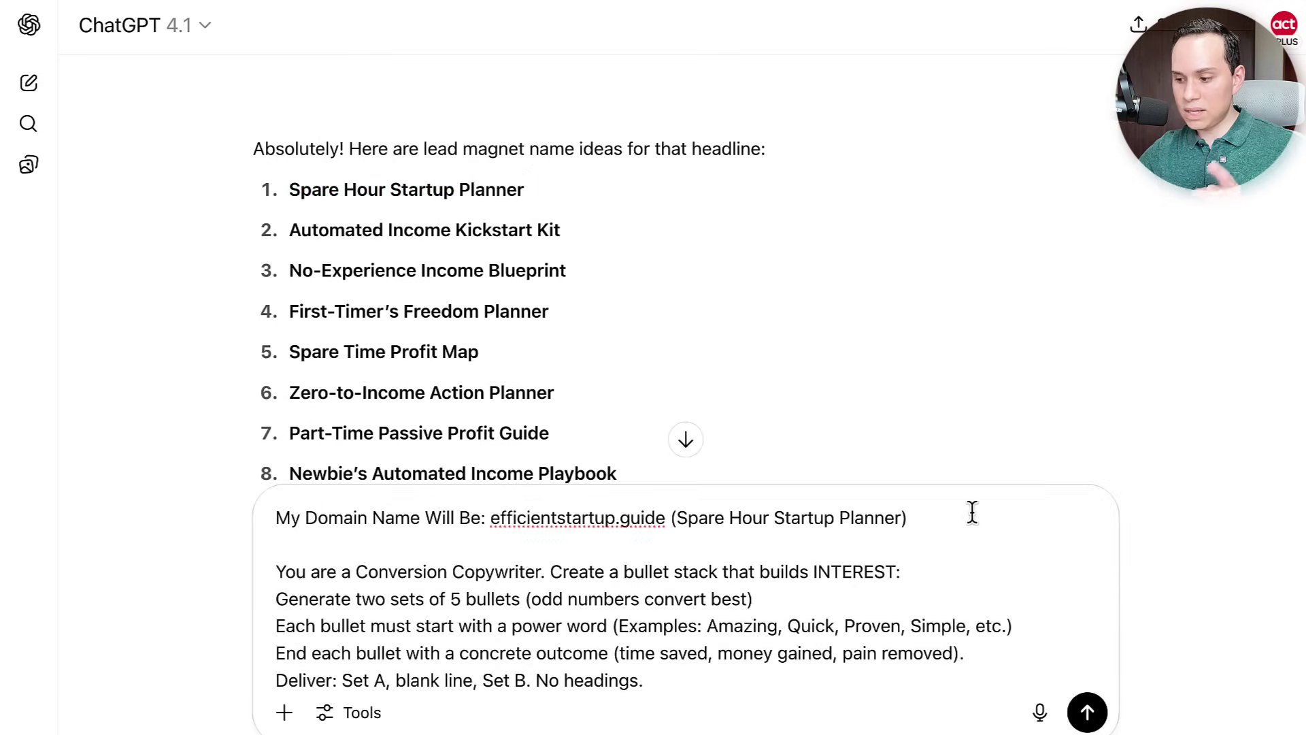
left_click(933, 533)
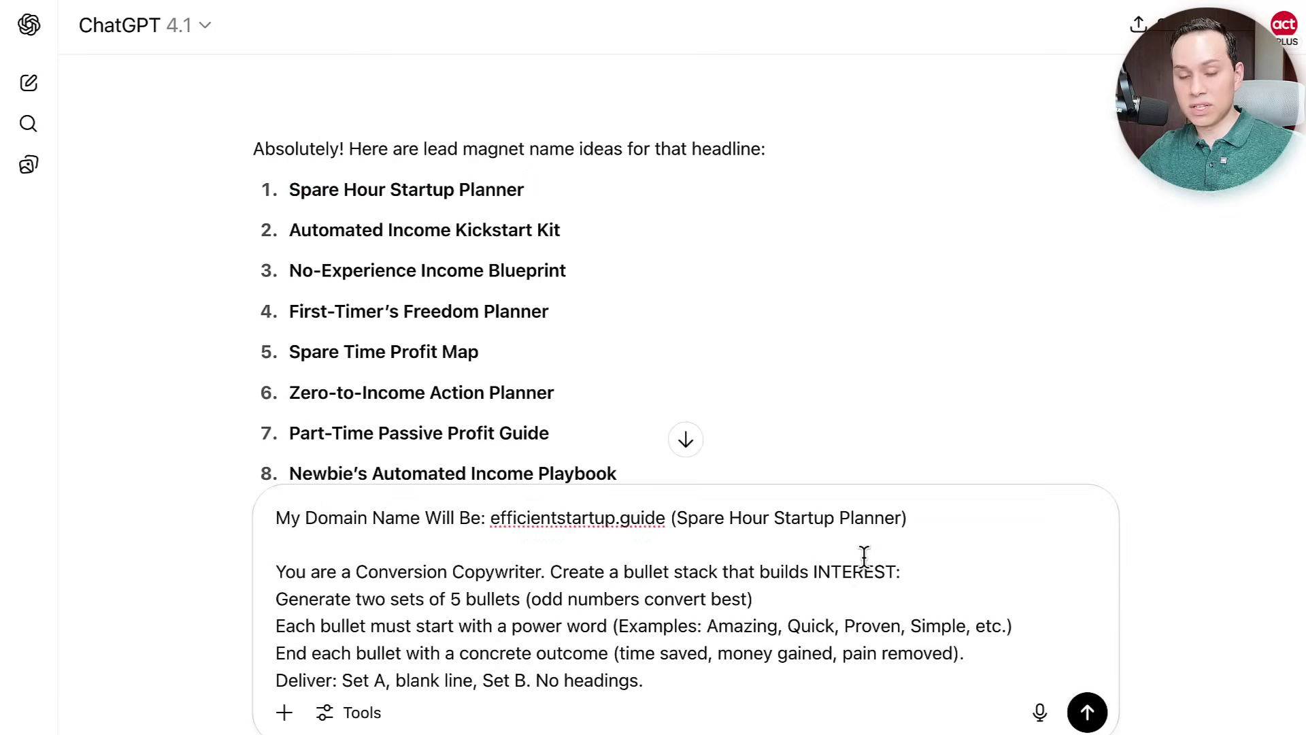
key("Return")
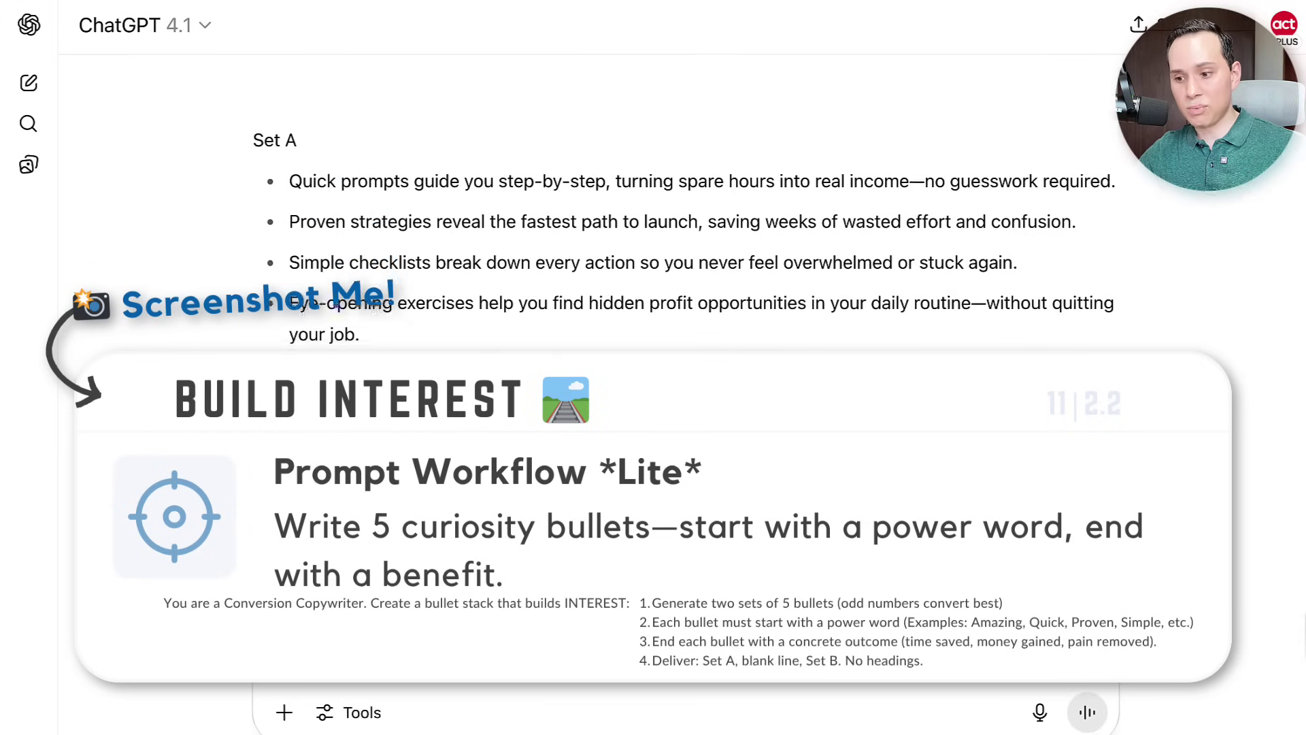
Step: Review both generated bullet sets and copy the first three bullets of Set A
scroll(684, 204, "down", 3)
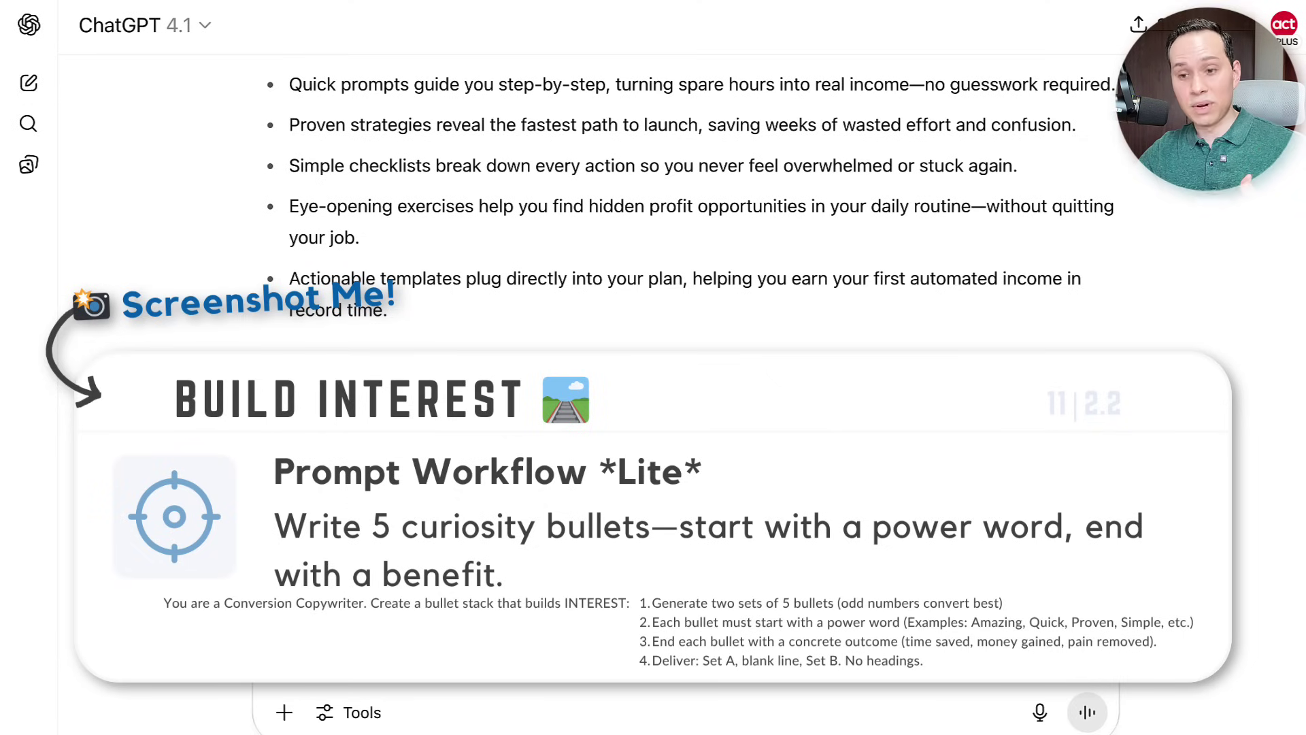
scroll(435, 226, "up", 1)
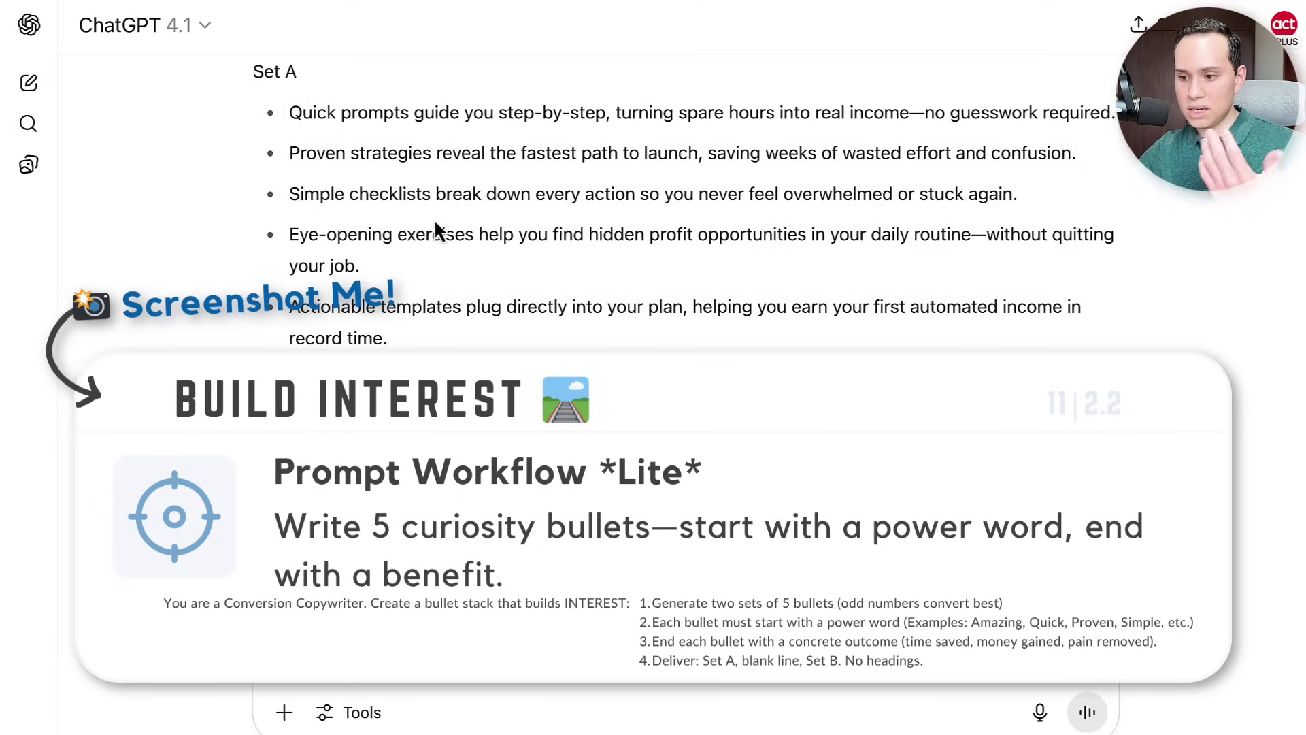
scroll(435, 226, "down", 7)
scroll(438, 227, "up", 9)
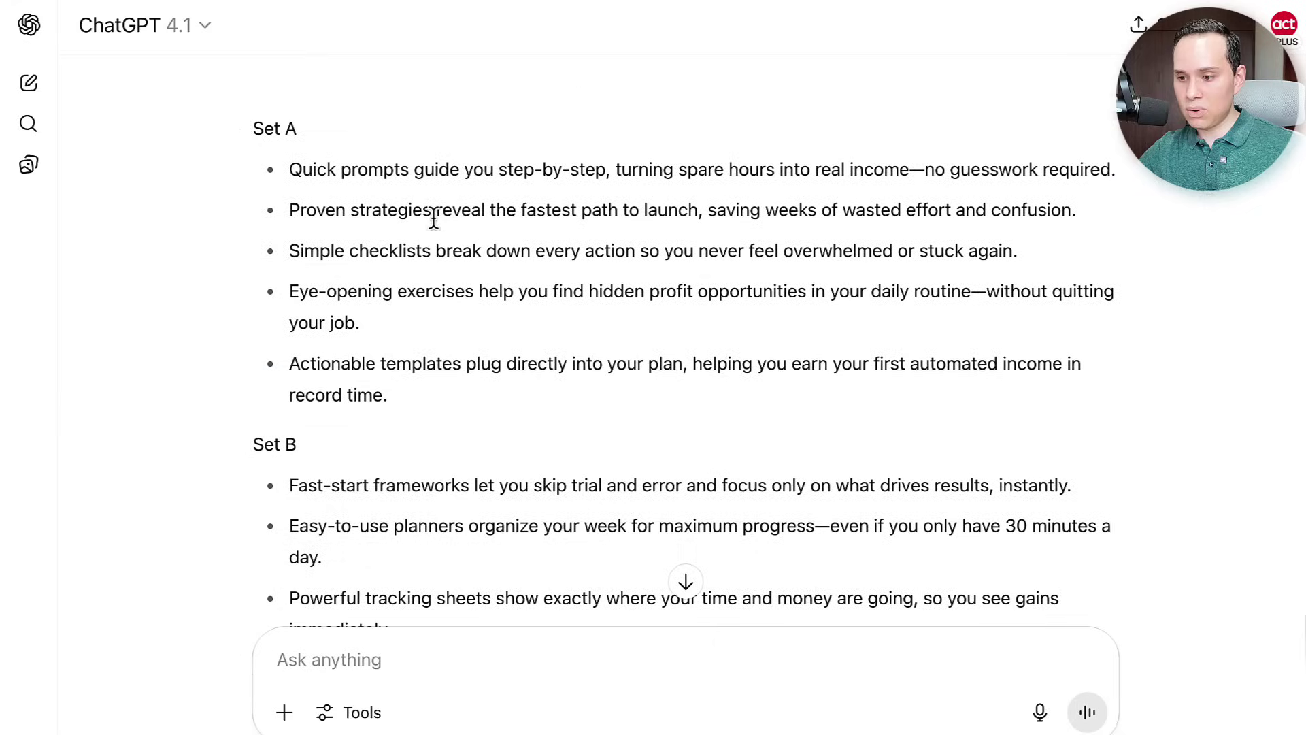
left_click_drag(295, 163, 1076, 257)
key("ctrl+c")
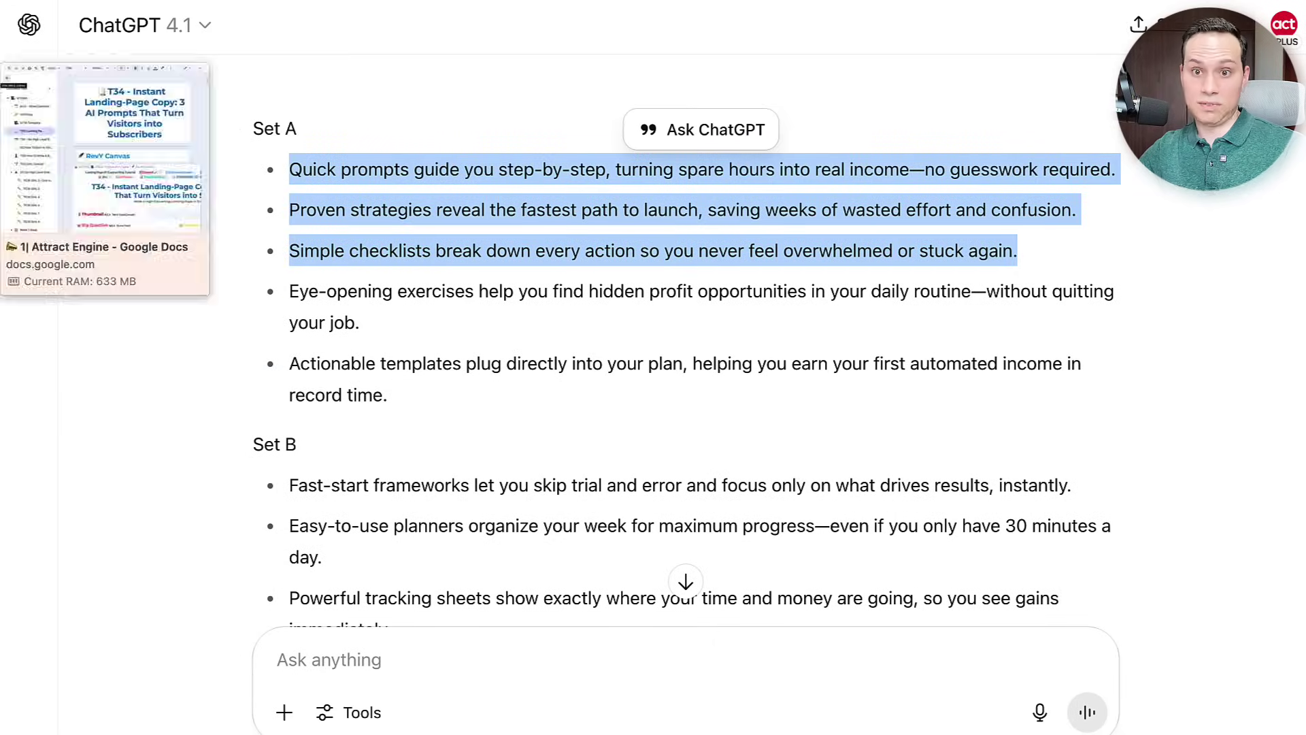
Step: Switch to the Google Docs template and replace the three placeholder checkmark bullets with the copied Set A bullets, bolding their key phrases
key("ctrl+Tab")
left_click(648, 279)
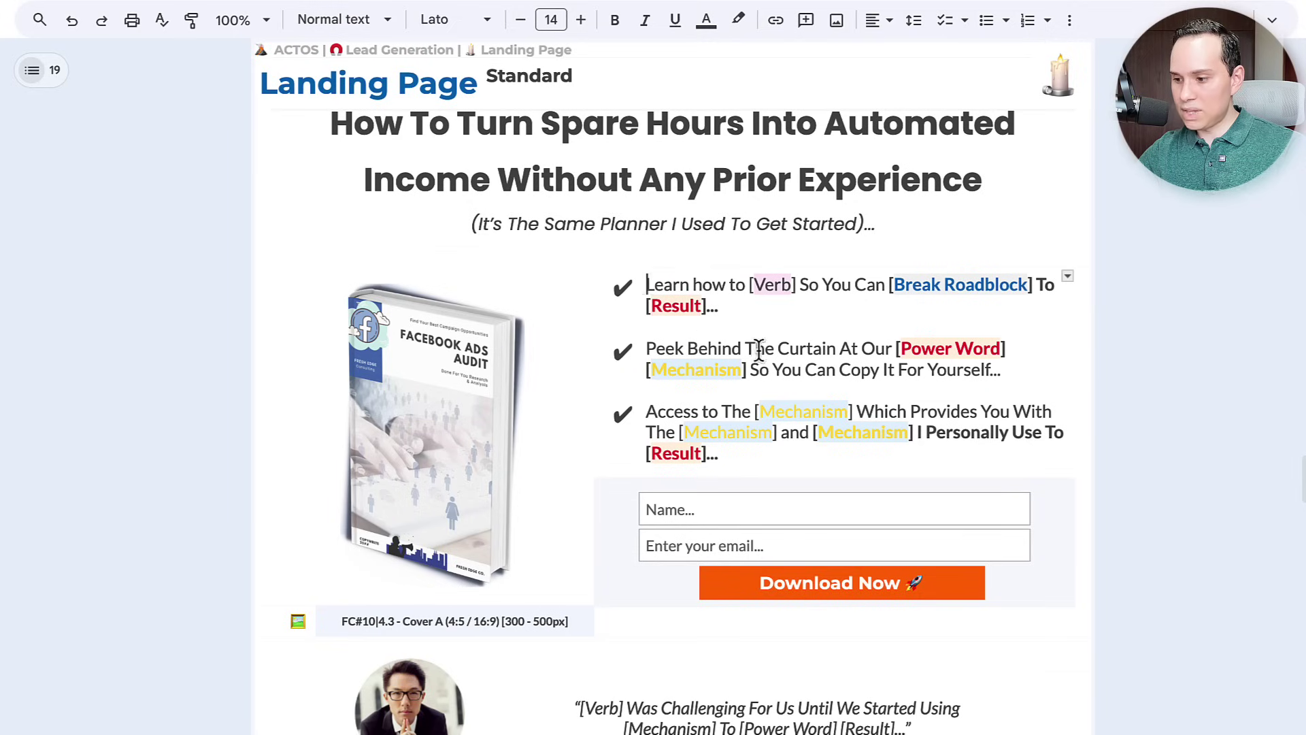
left_click(737, 313, "shift")
key("ctrl+v")
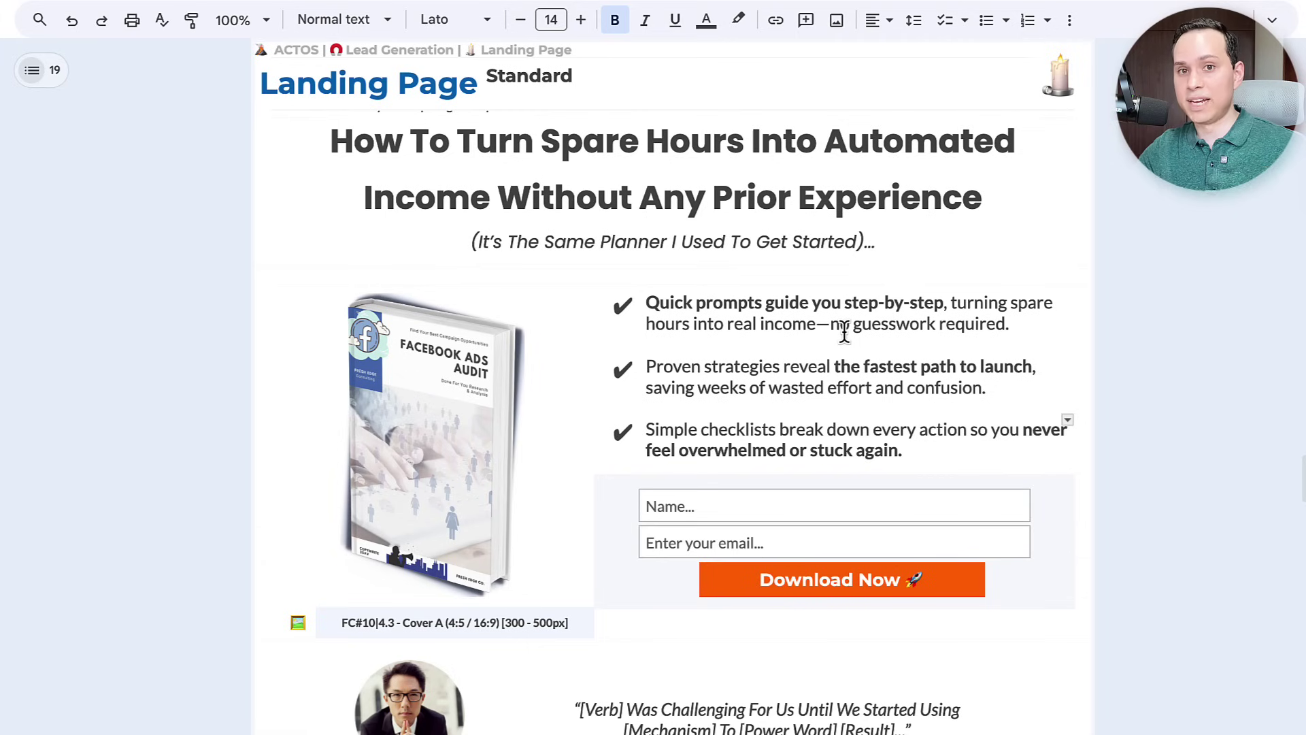
Step: Switch to ChatGPT and, with image creation enabled, request a simple hero product image for the domain efficientstartup.guide (Spare Hour Startup Planner)
scroll(534, 321, "down", 1)
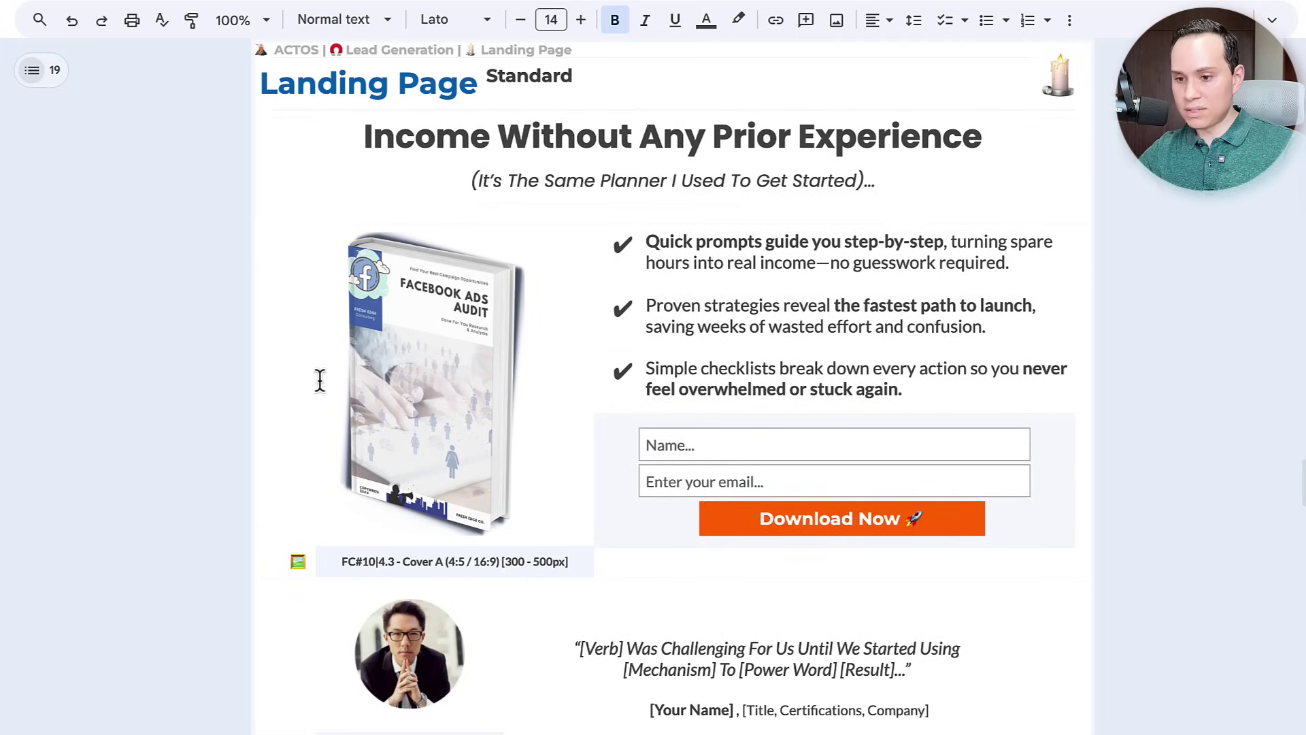
left_click(102, 1)
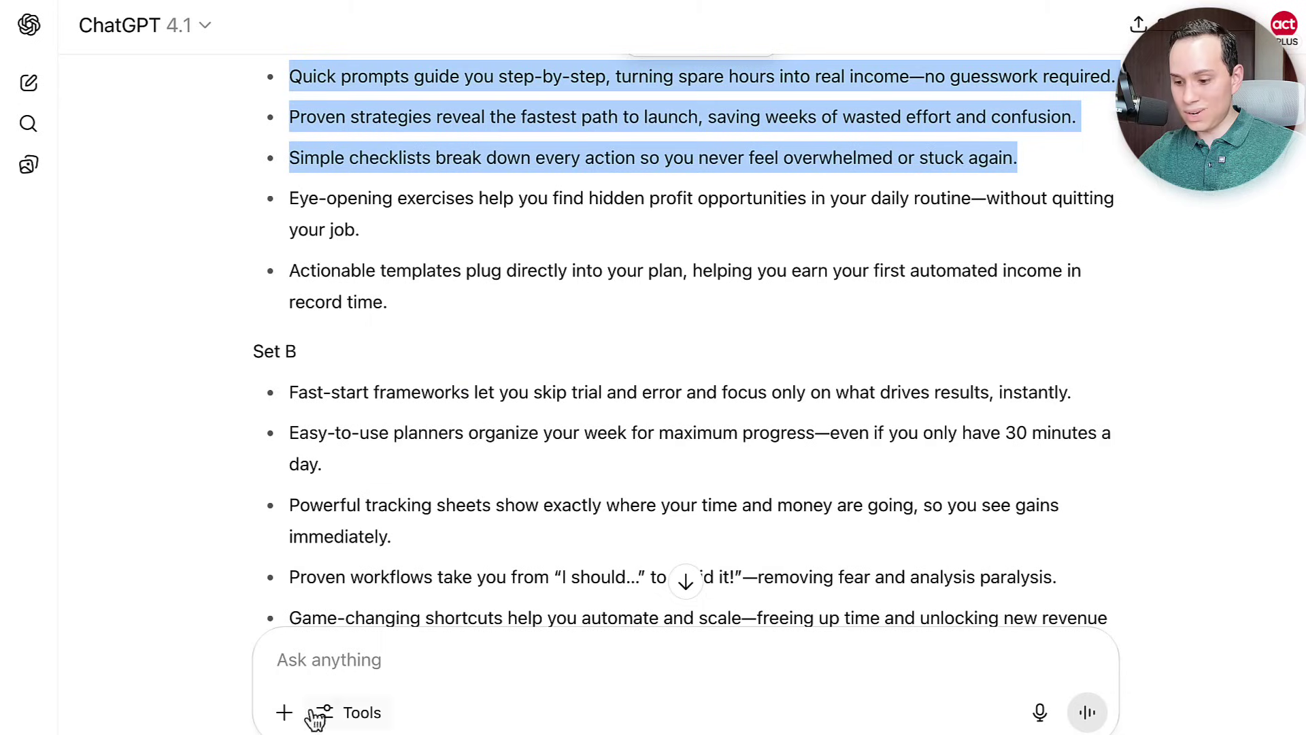
left_click(313, 666)
type("Now create a simple hero product image for me please: My Domain Name Will Be: efficientstartup.guide (Spare Hour Startup Planner)")
left_click(326, 712)
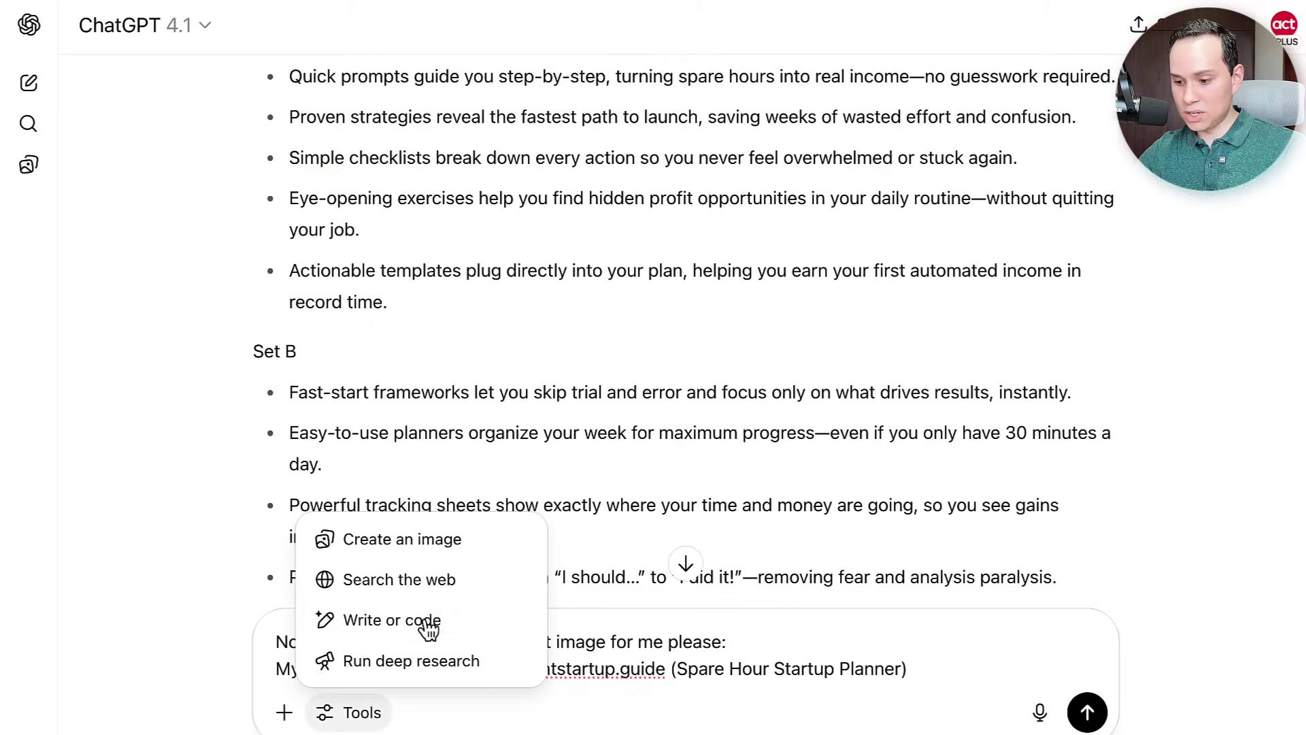
left_click(484, 552)
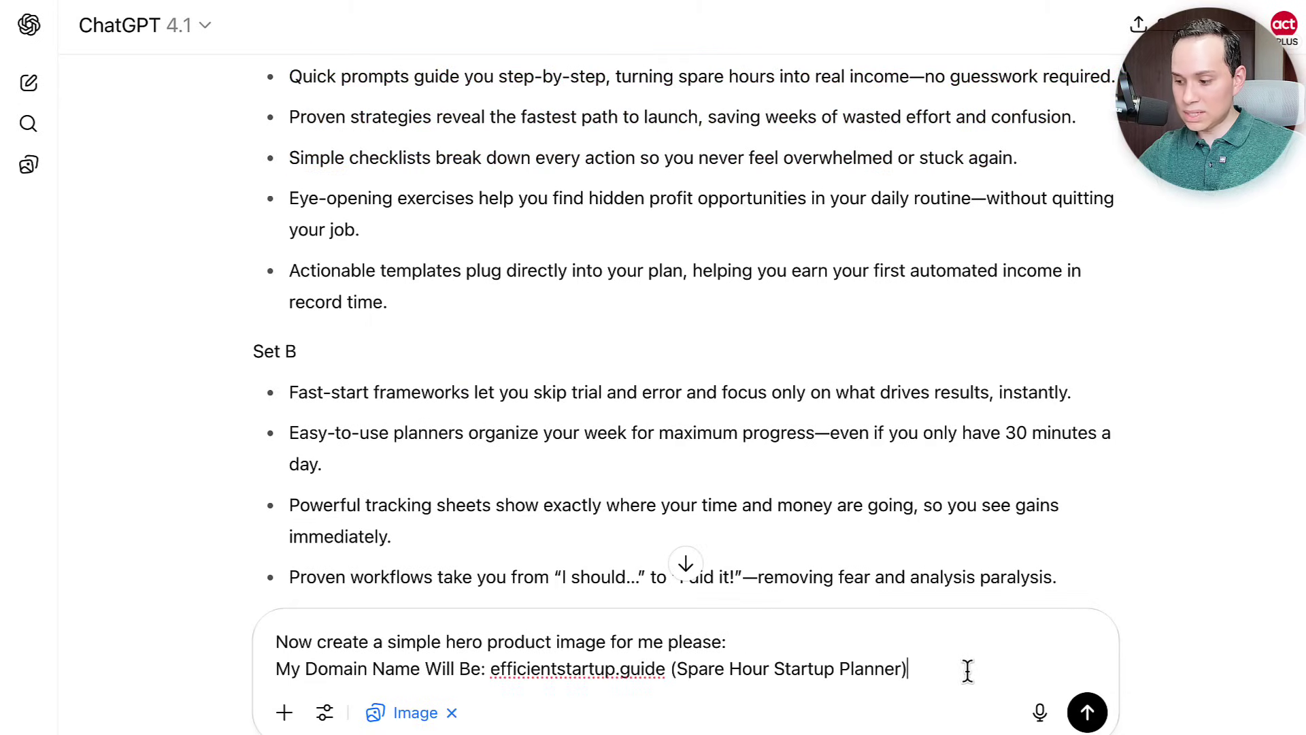
left_click(1087, 713)
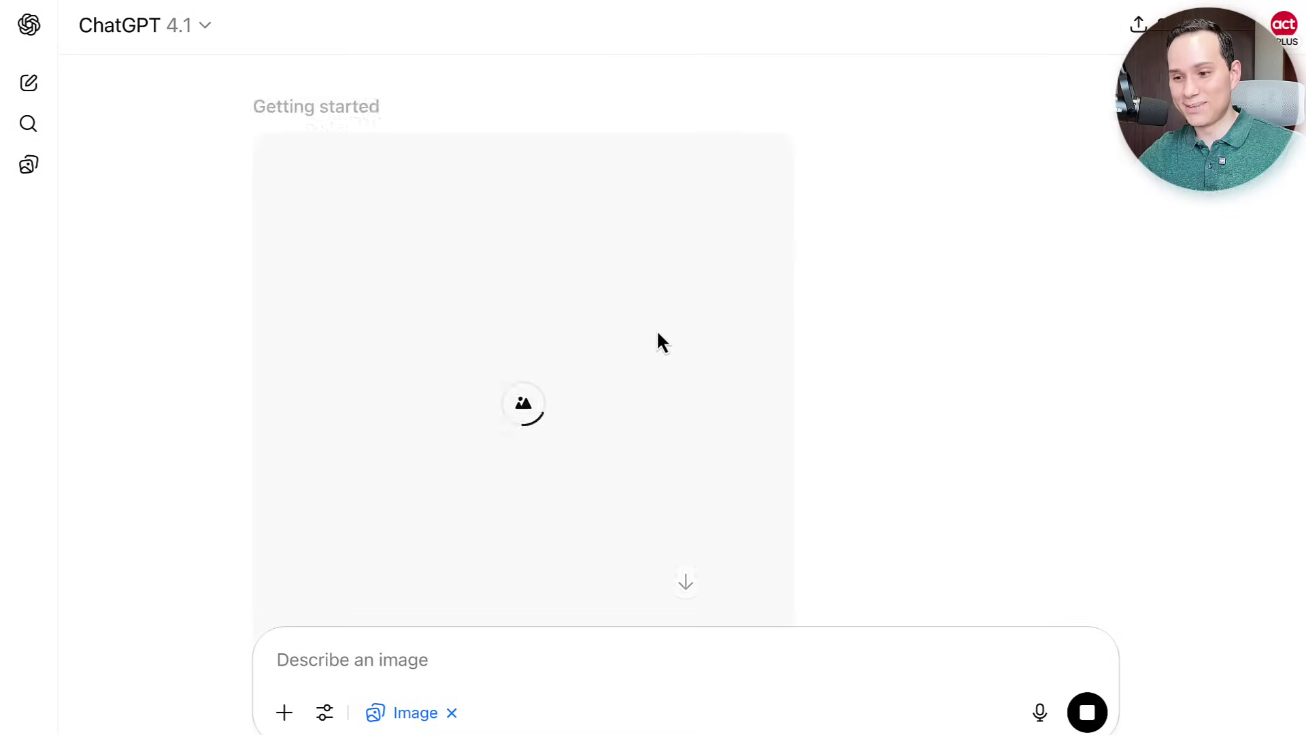
scroll(663, 342, "down", 2)
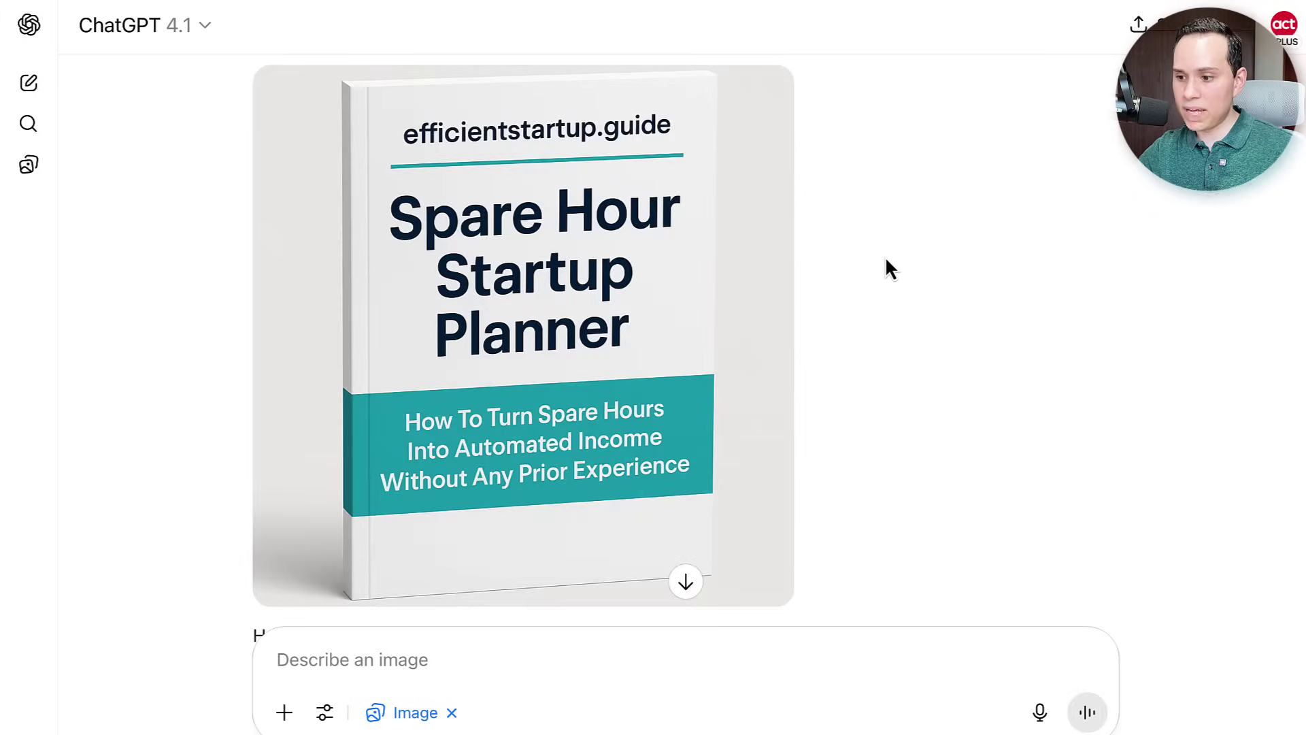
mouse_move(472, 184)
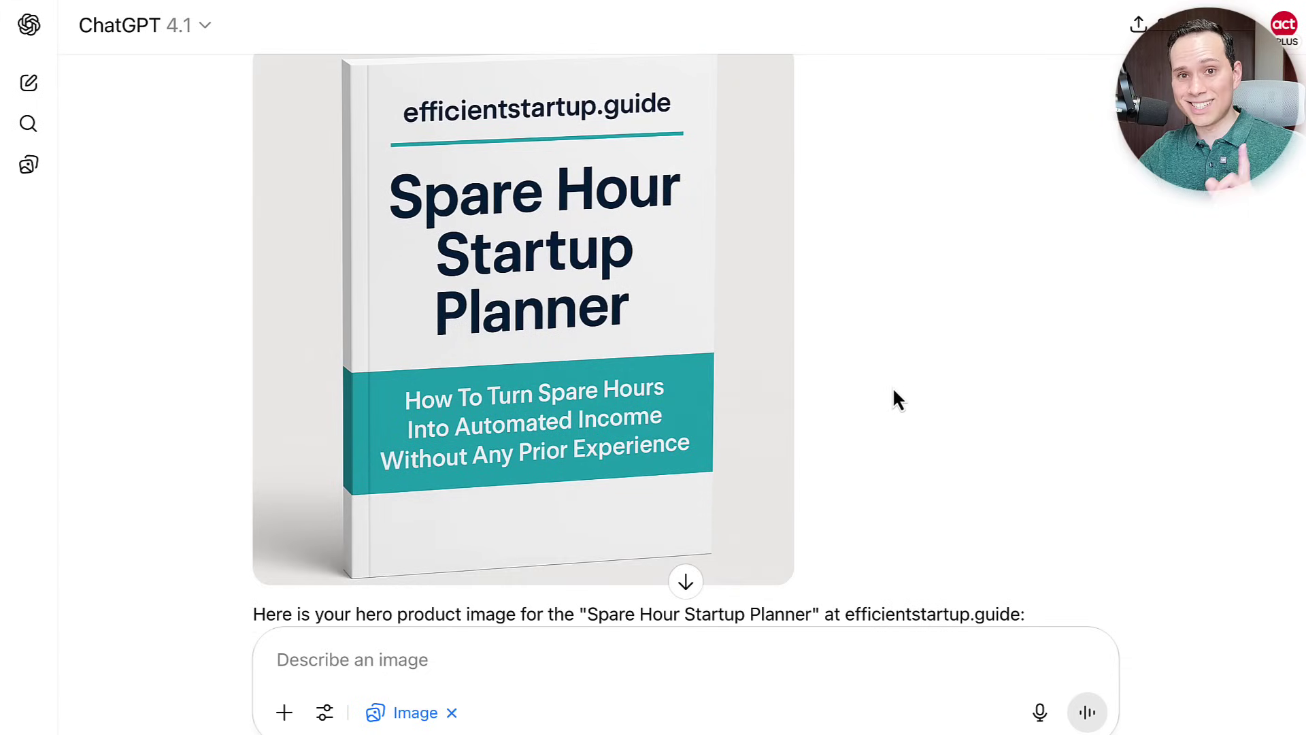
mouse_move(615, 563)
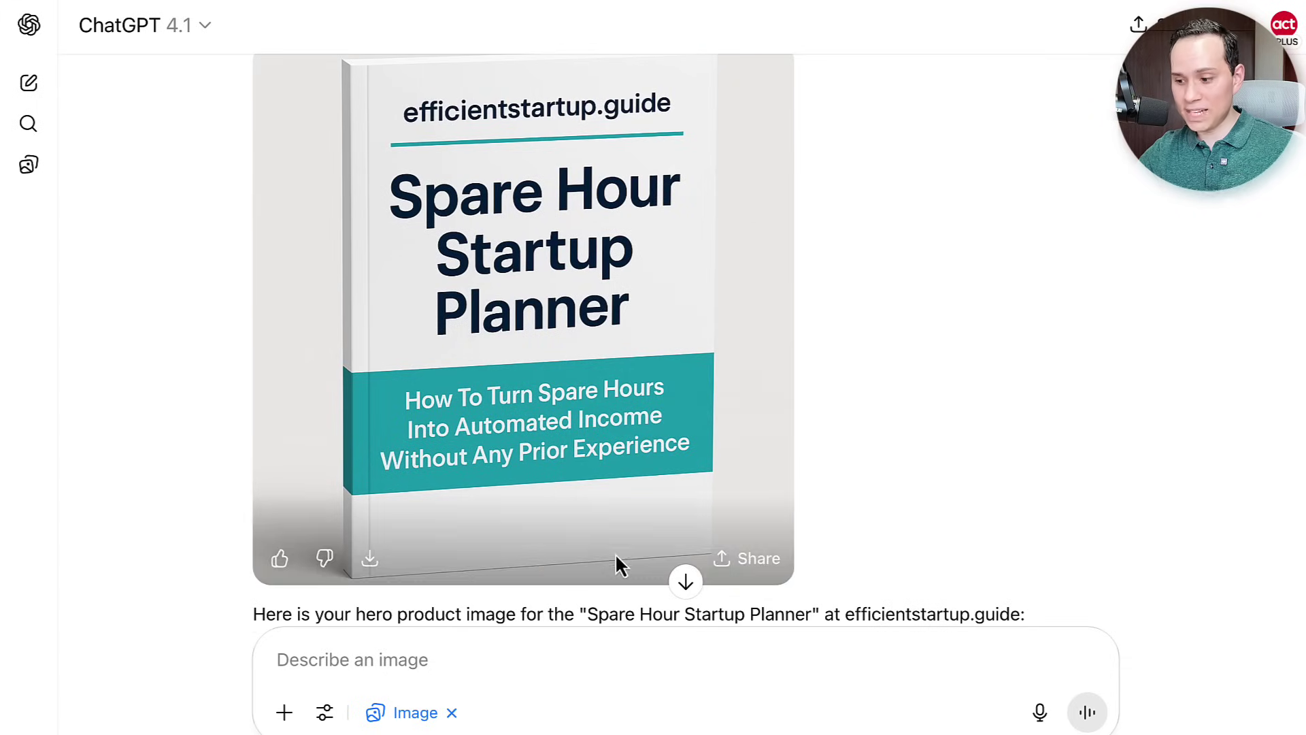